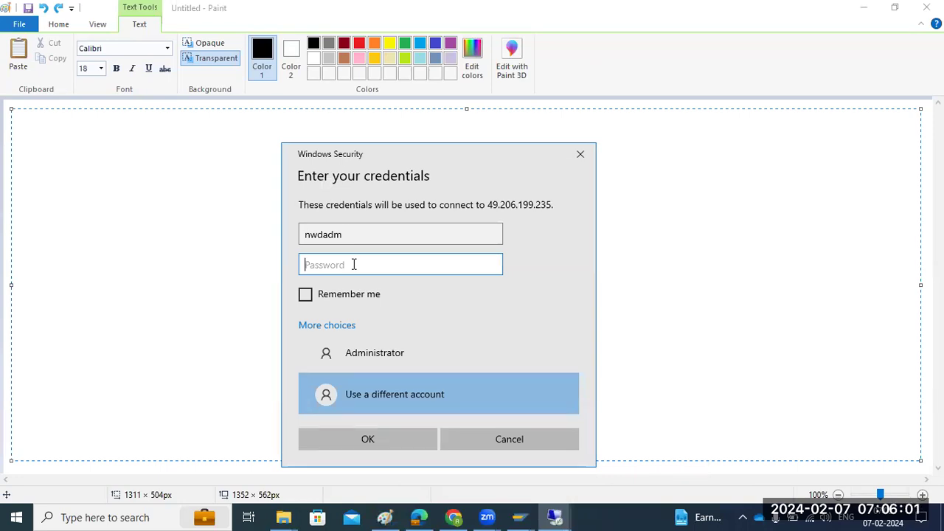
- Log in to the remote server as nwdadm, entering the account password at both prompts and accepting the certificate warning
text(•••••••)
key(Return)
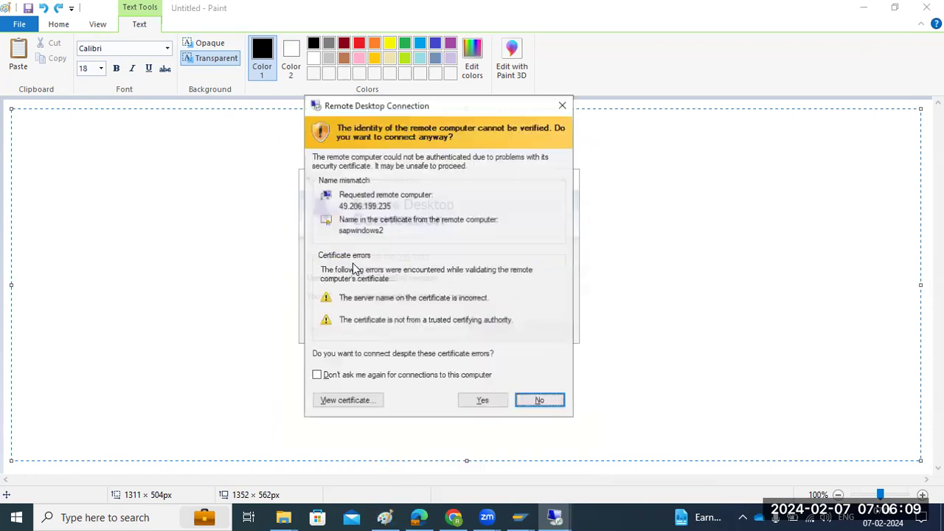
click(472, 401)
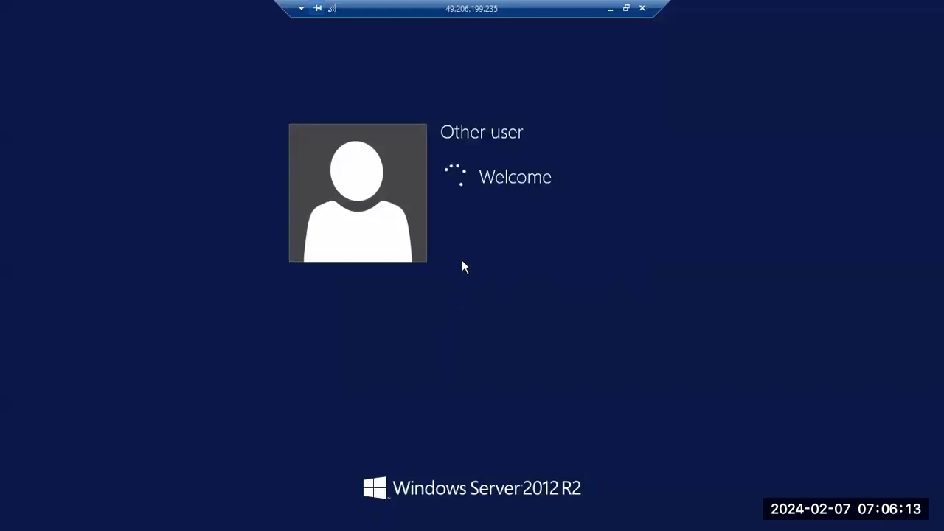
click(472, 193)
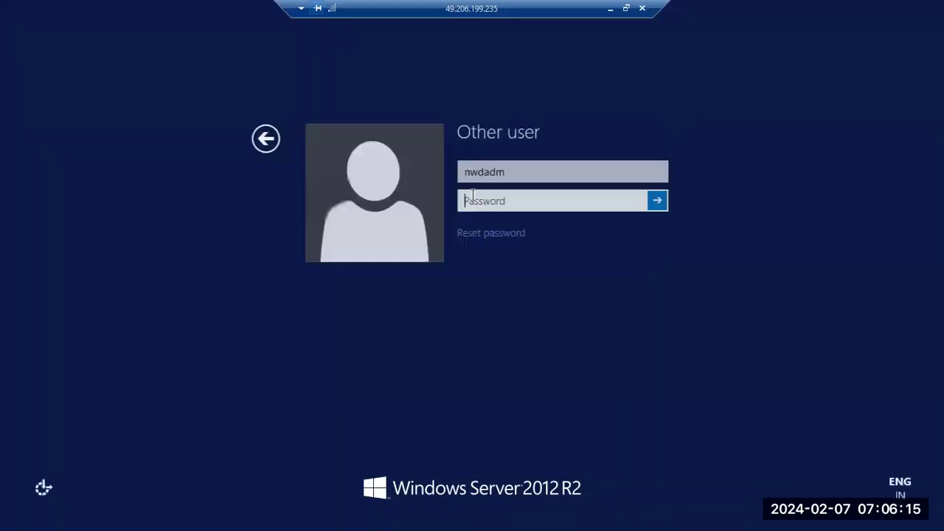
text(••••••••••)
key(Return)
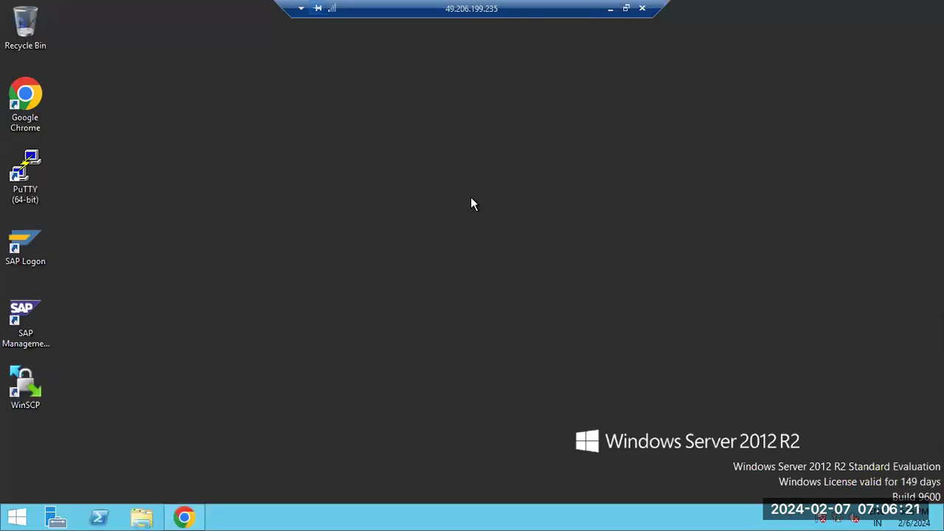
- Open the NWDpatches folder inside SAPSOFTWARES on the SAP (E:) drive
right_click(364, 272)
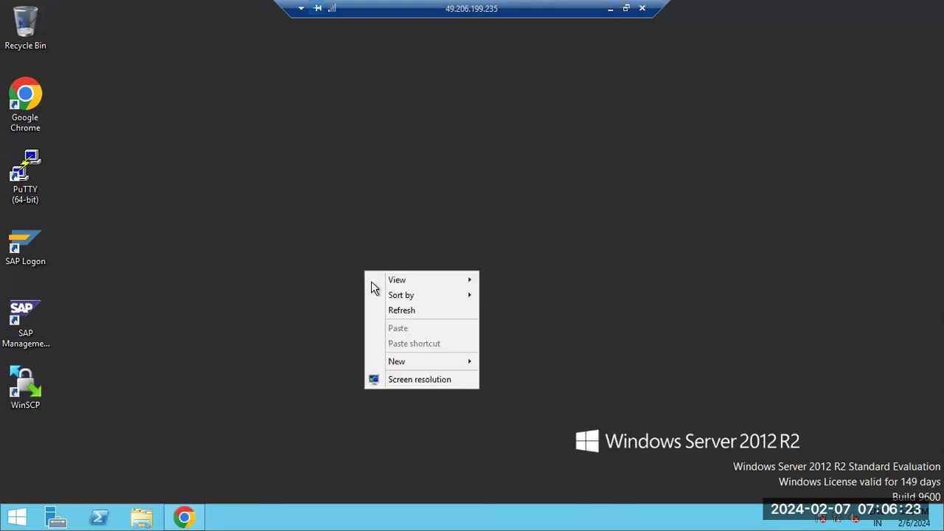
click(388, 311)
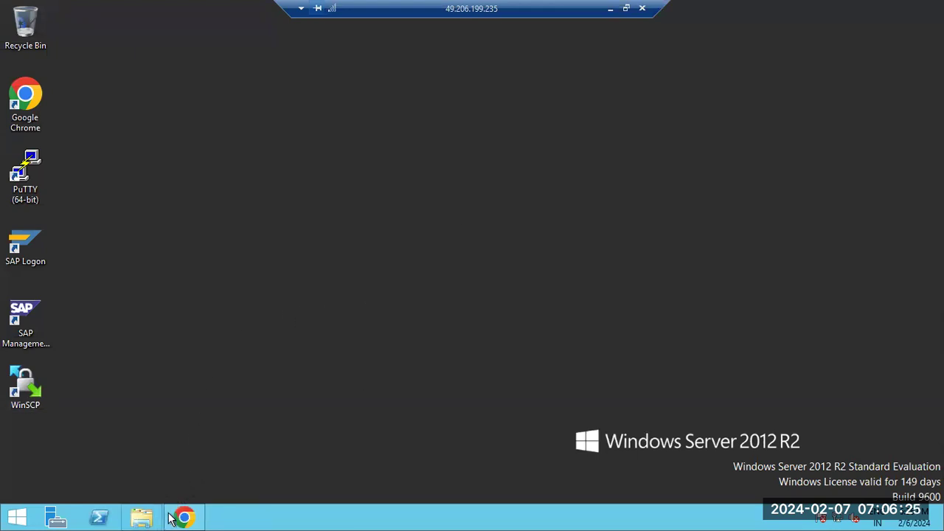
mouse_move(181, 517)
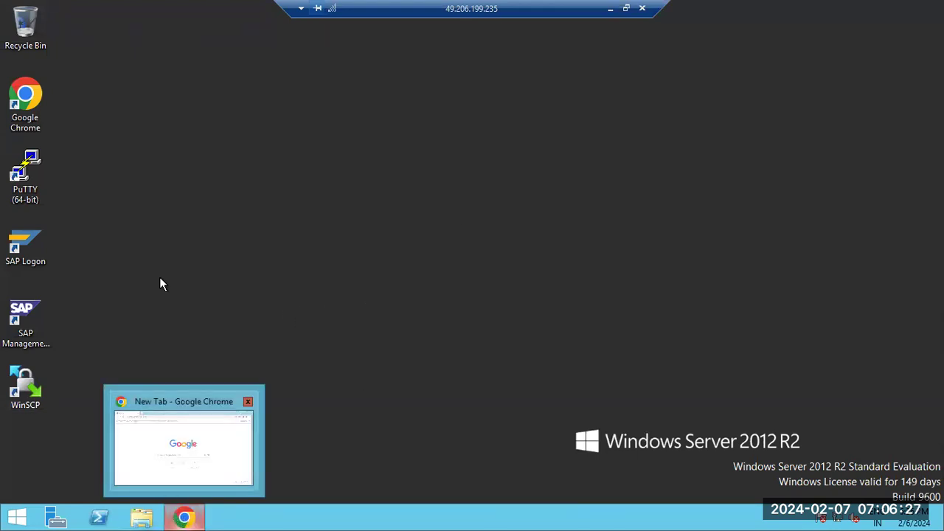
click(143, 518)
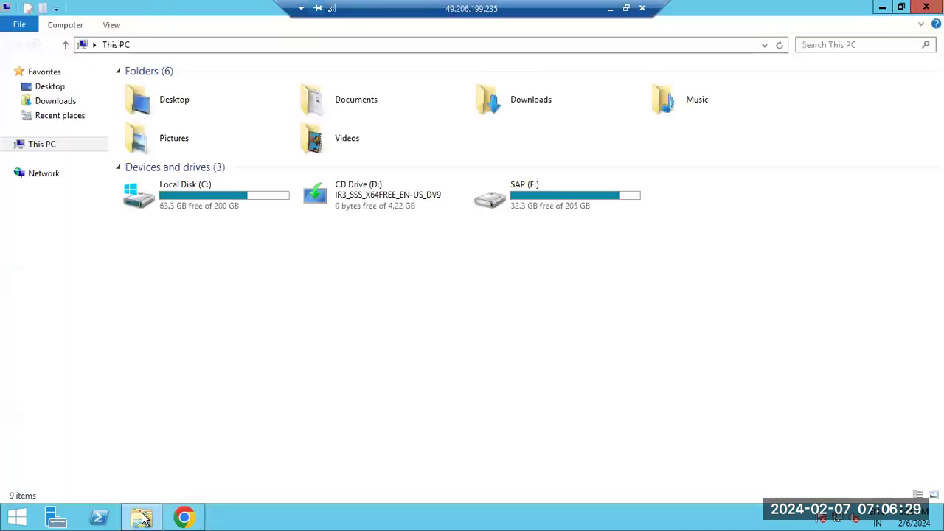
right_click(224, 385)
click(260, 307)
double_click(553, 210)
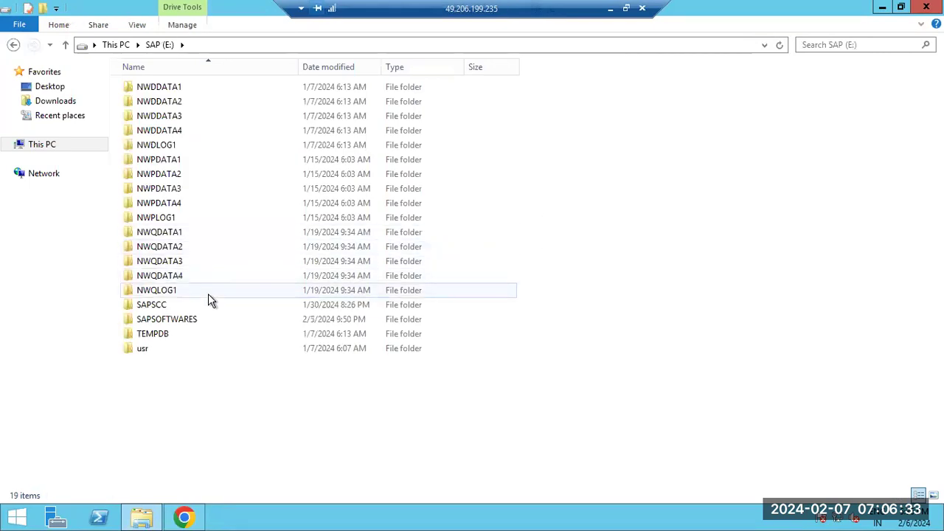
double_click(174, 320)
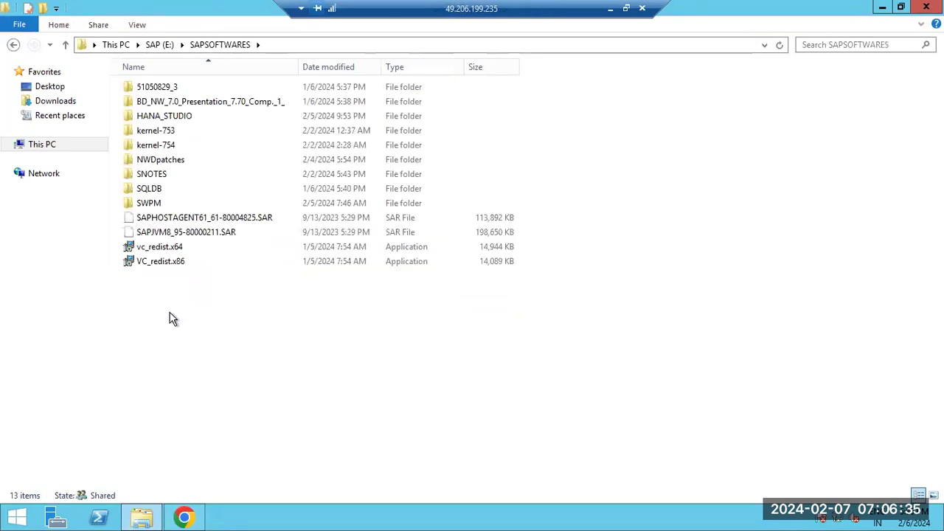
double_click(157, 160)
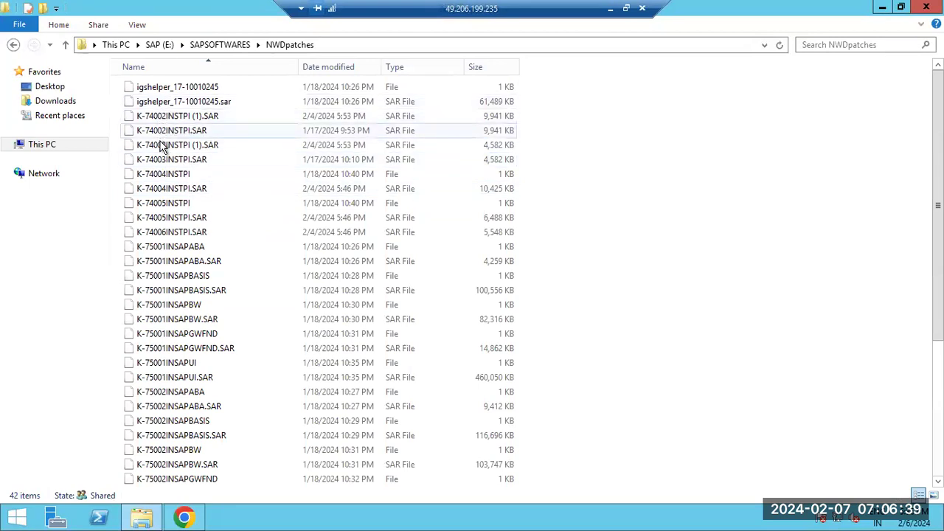
- Examine the NWDpatches files, including the MP_Stack XML and SUM20SP18_9-80002458.SAR, and switch back to the local Paint window
scroll(174, 273, down, 4)
scroll(174, 273, down, 1)
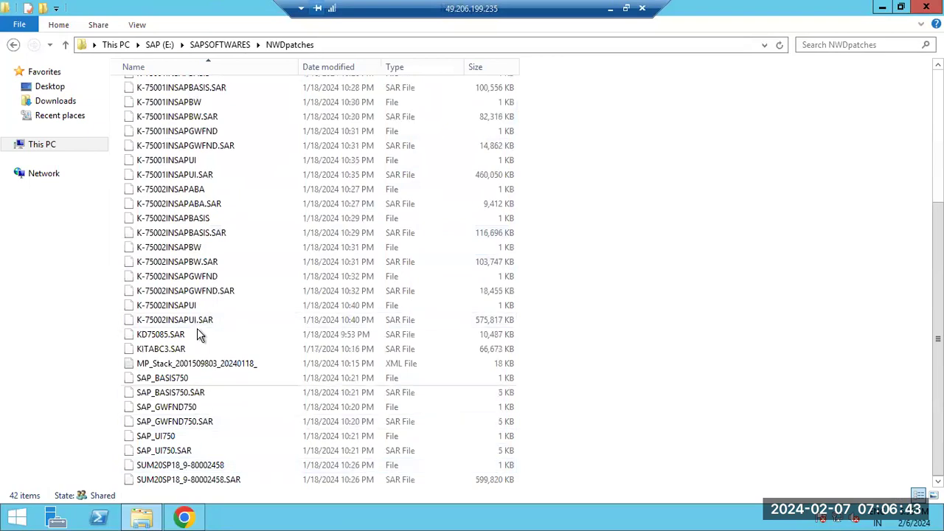
click(165, 366)
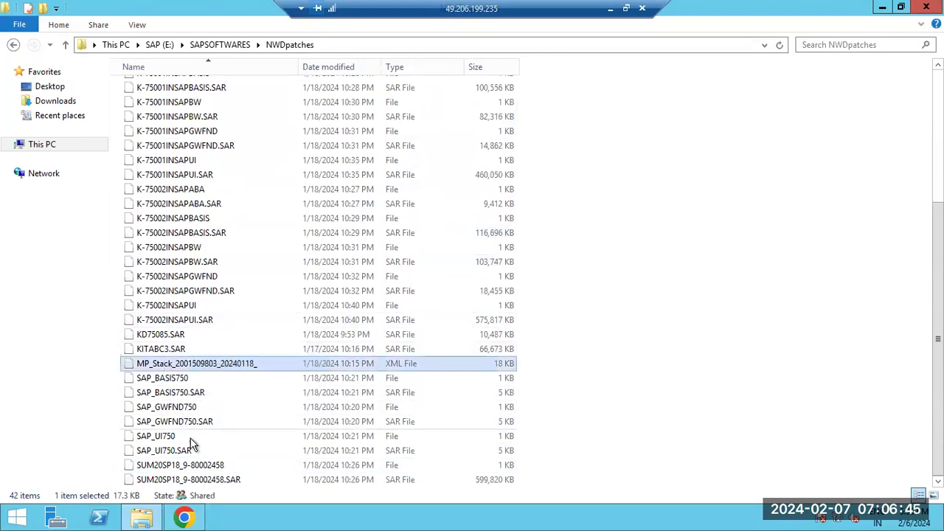
click(183, 483)
scroll(148, 343, up, 5)
scroll(140, 342, down, 2)
scroll(171, 346, up, 2)
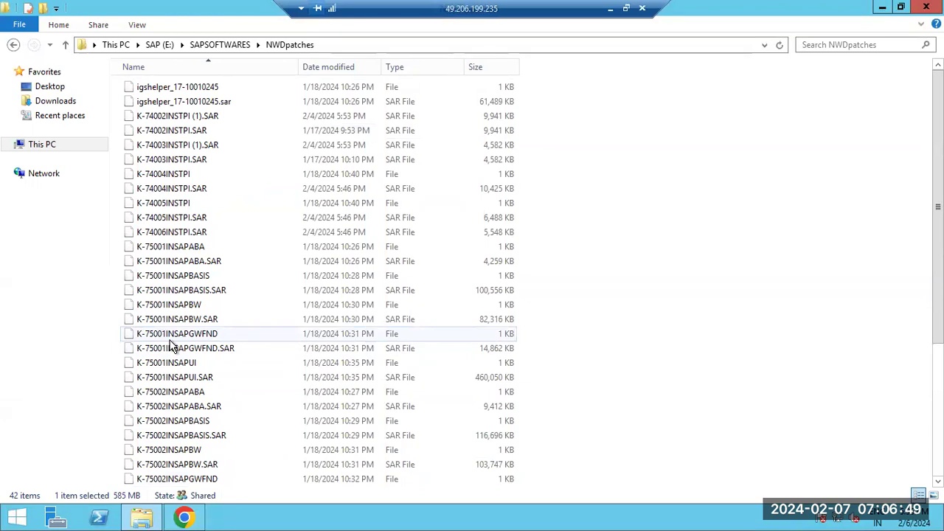
scroll(170, 347, down, 5)
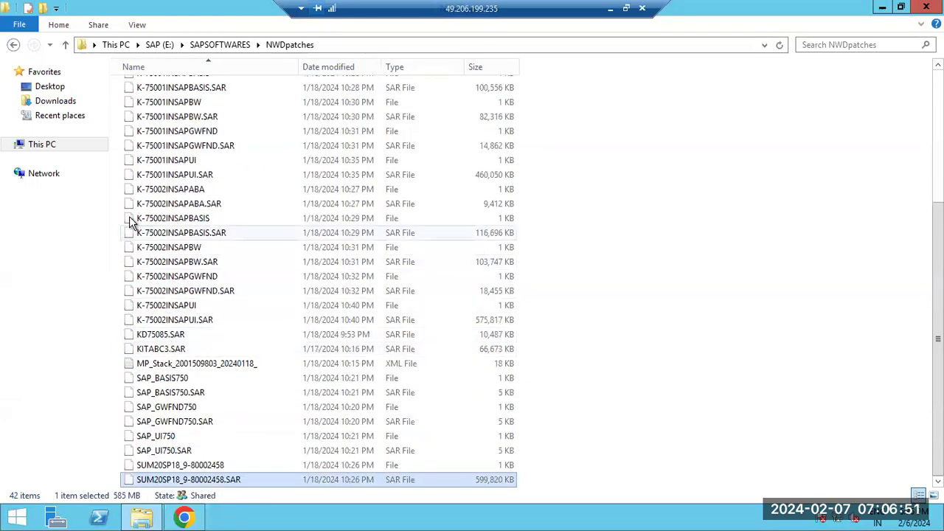
click(43, 147)
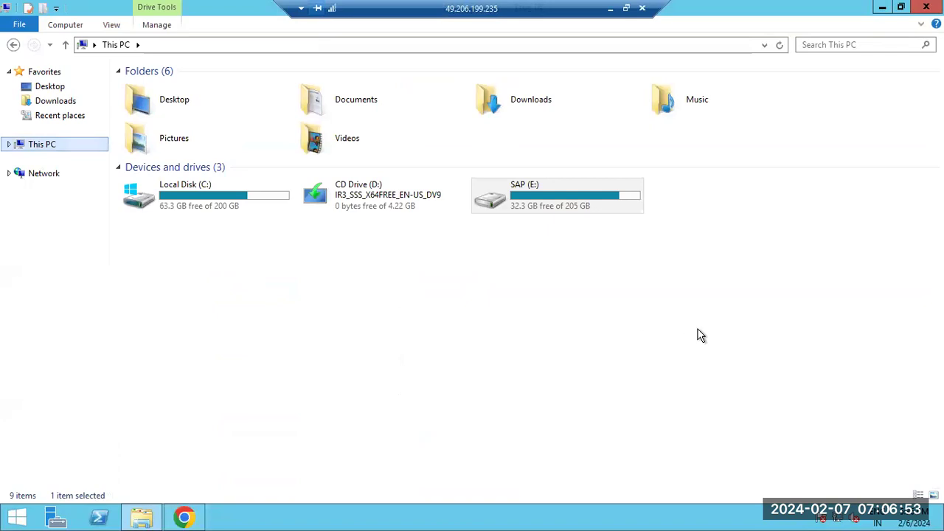
click(610, 8)
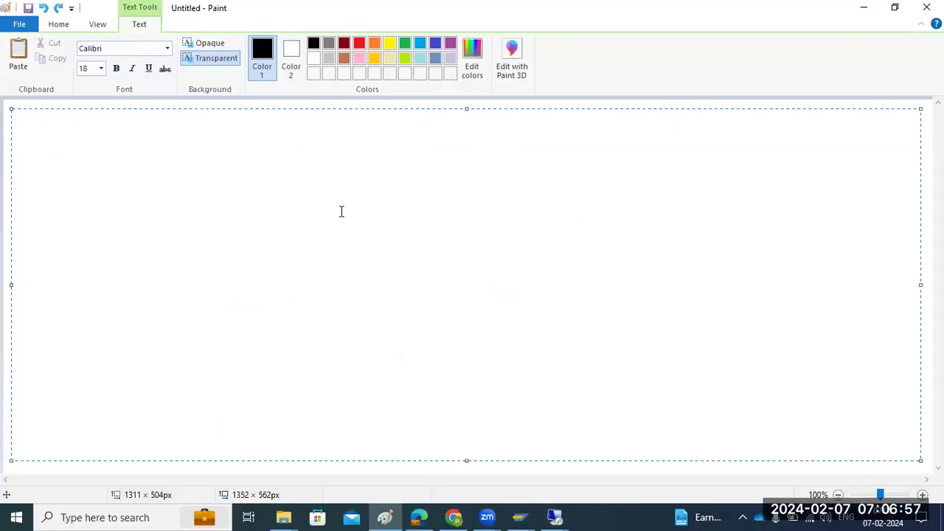
text(We are using SUM tool)
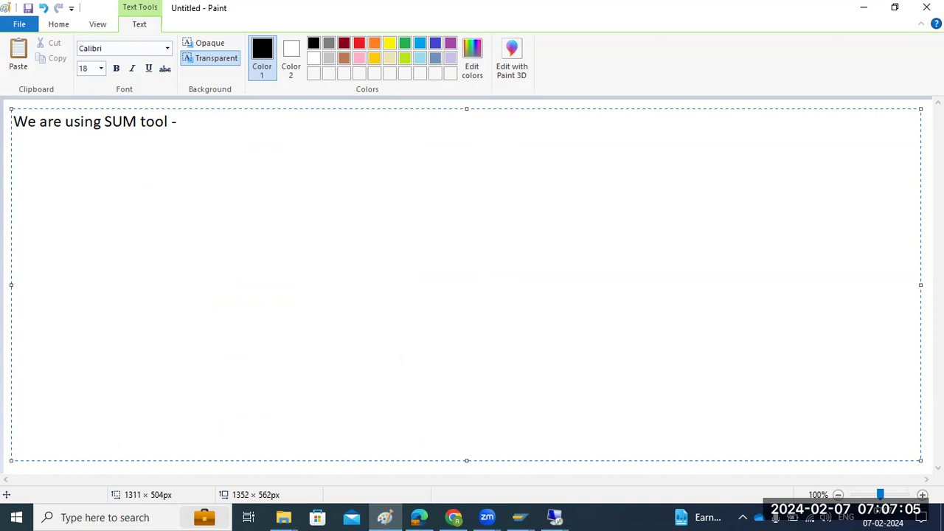
text( -)
key(Return)
text(-)
- Replace the text in the text box with the heading "How to start the SUM tool:" underlined by a row of equals signs
key(ctrl+a)
text(How to )
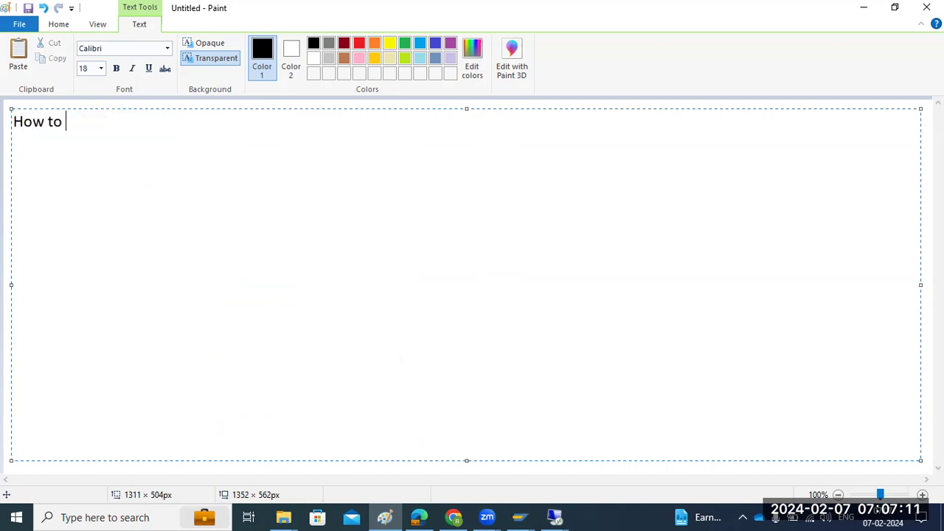
text(start the )
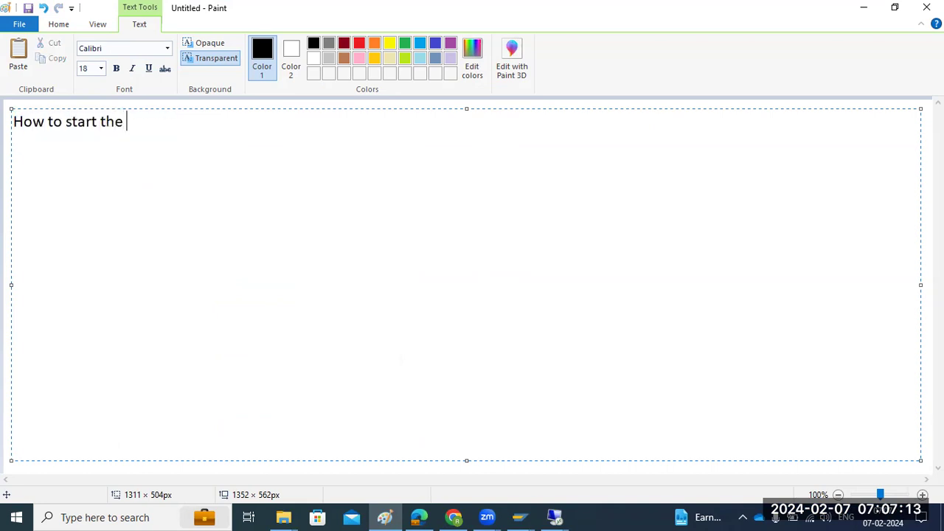
text(SUM tool:)
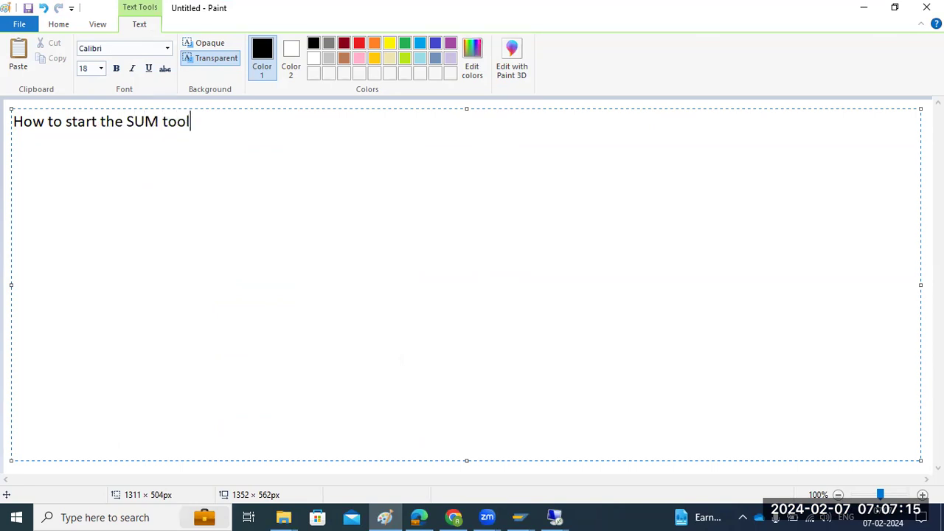
key(Return)
text(======================)
key(Return)
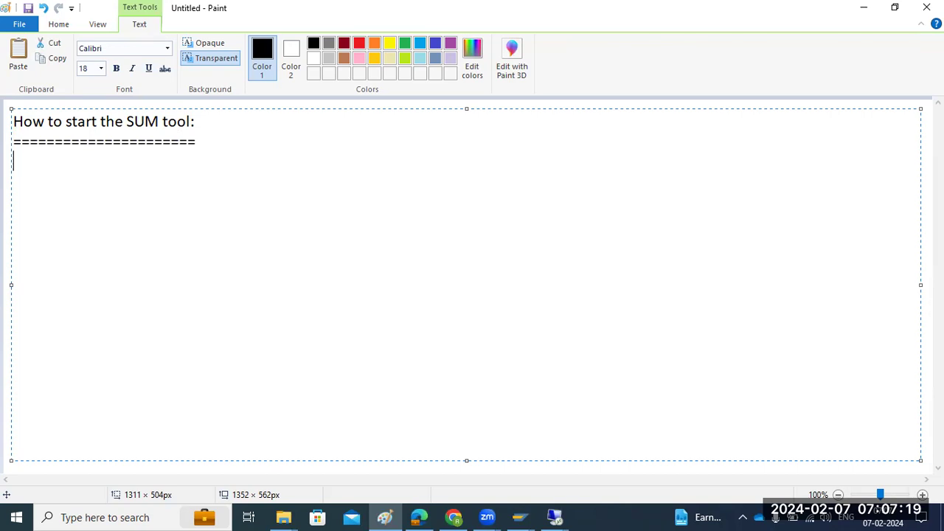
- Add the line "SIDADM --we have to extract the SUM tool using SAPCAR" below the heading
text(SIDADM)
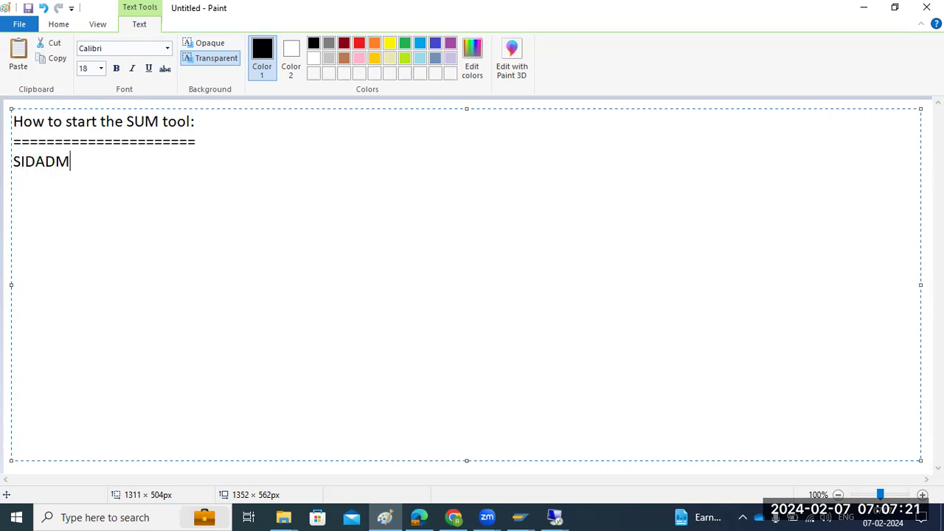
text( --)
click(483, 80)
click(150, 171)
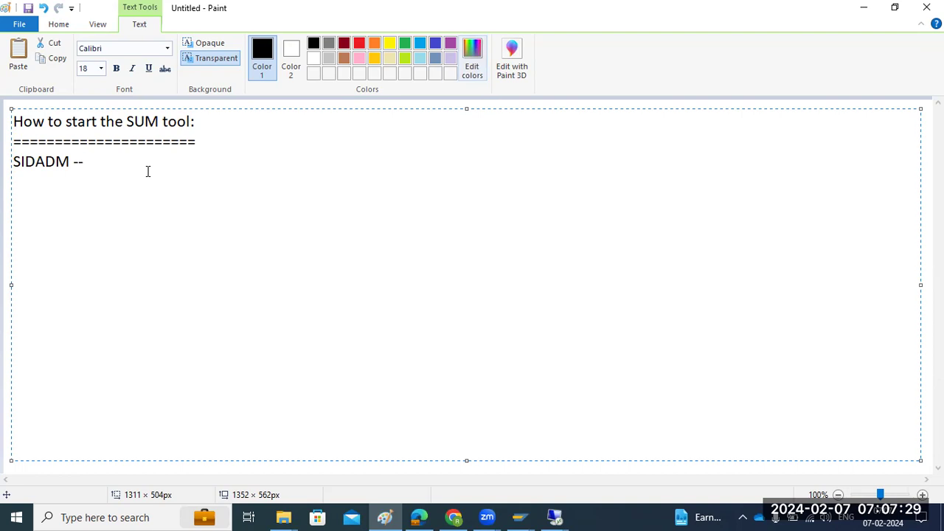
text(we have tp)
key(BackSpace)
text(o extract the )
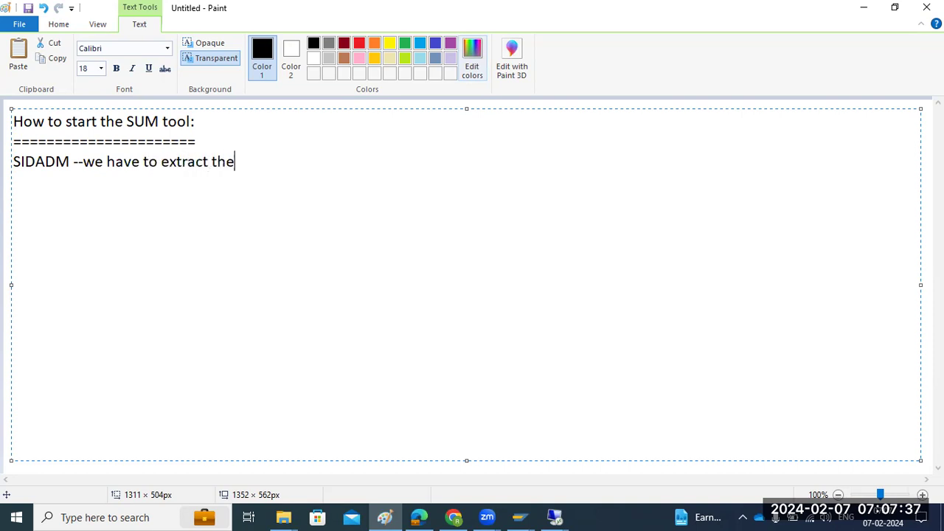
text(SUM tool)
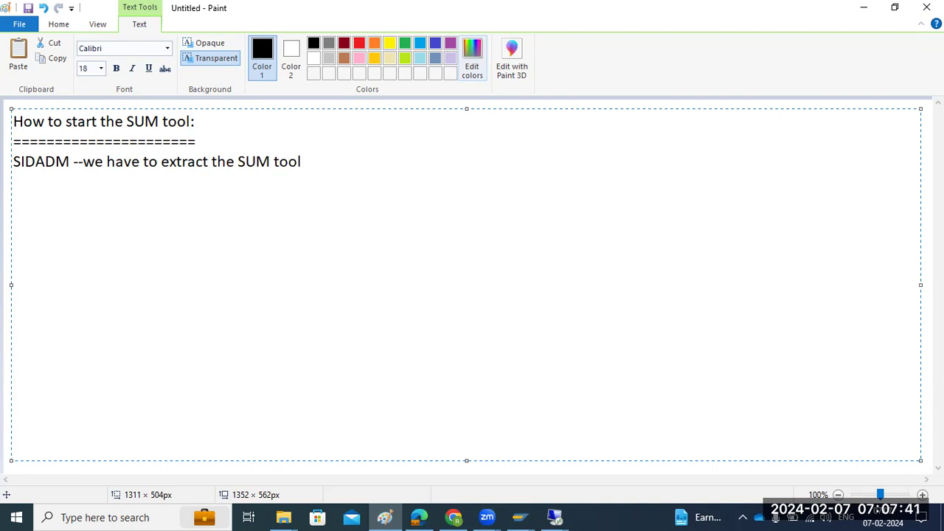
text( using SAPCAR)
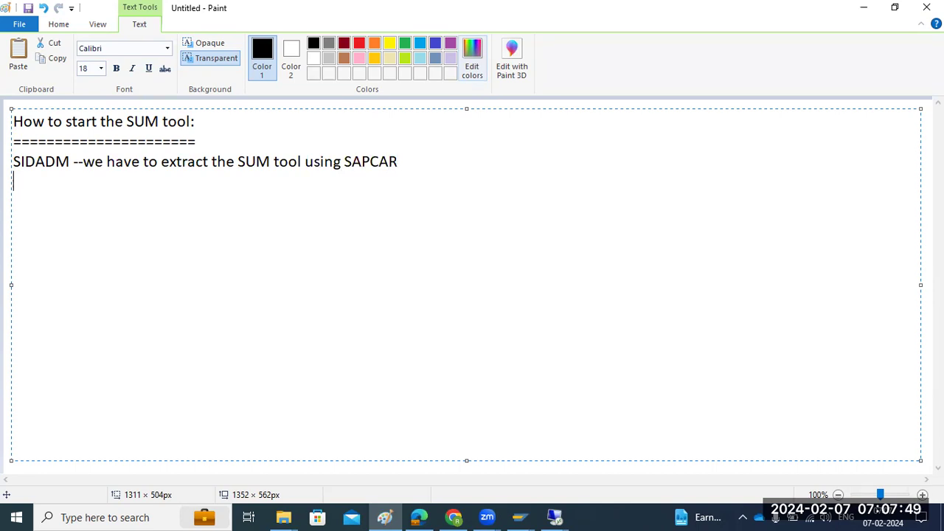
- Add the line "cd /usr/sap/NWD/SUM/abap" and, after a blank line, "SUMSTART confighostagent NWD"
text(cd /usr/sap/)
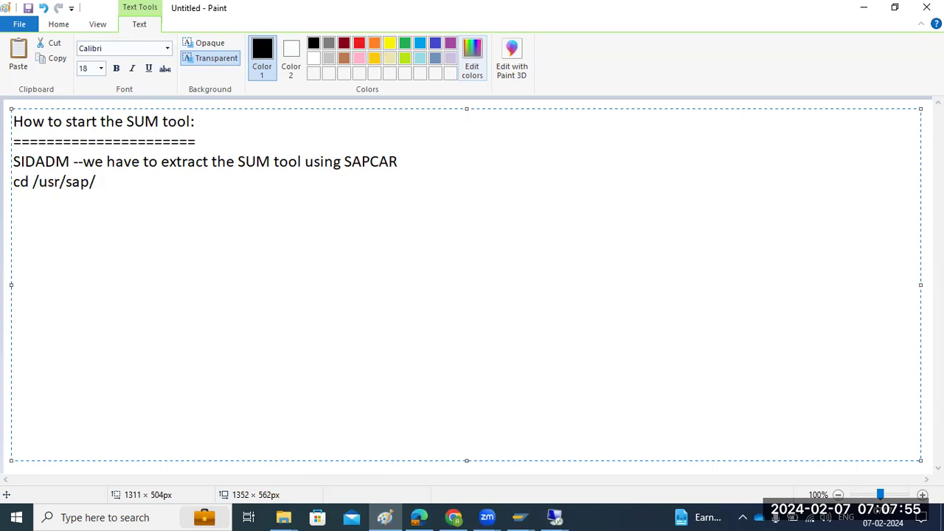
text(NWD/SU)
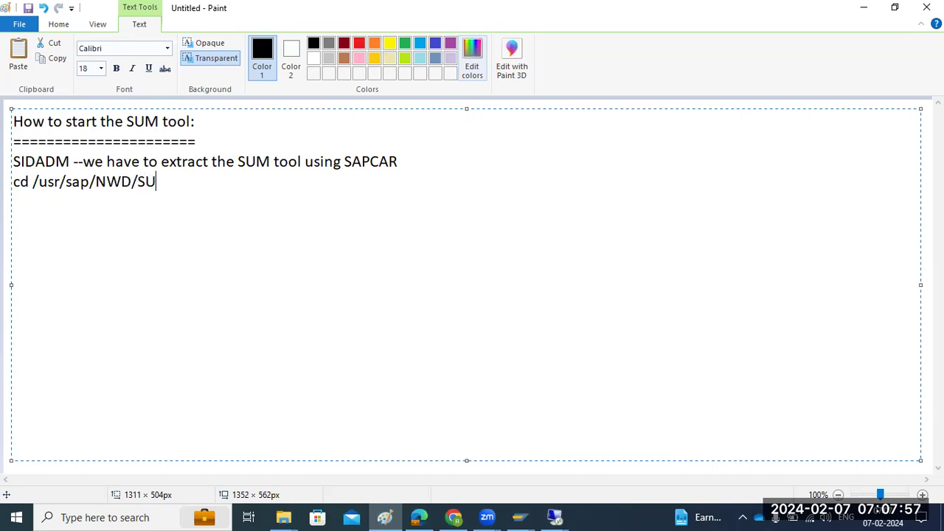
text(M/abap)
key(Return)
key(Return)
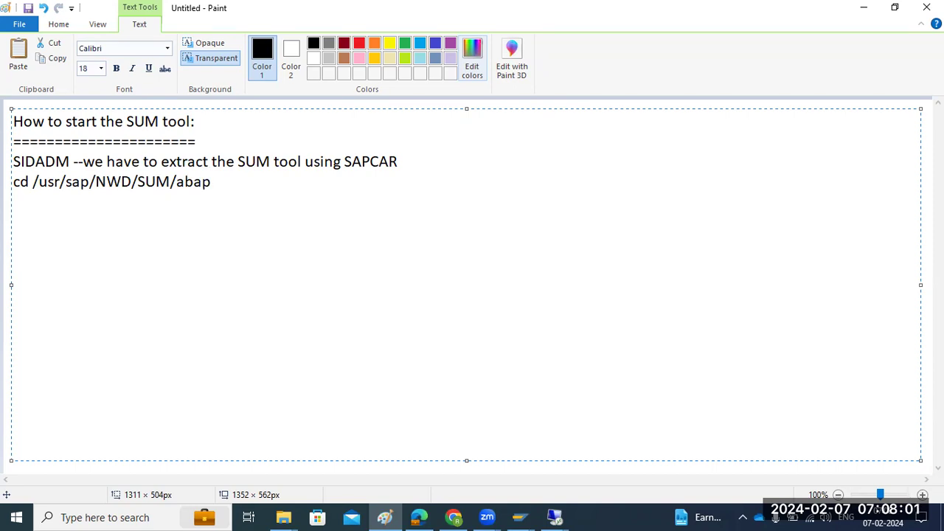
text(SUMSTART confi)
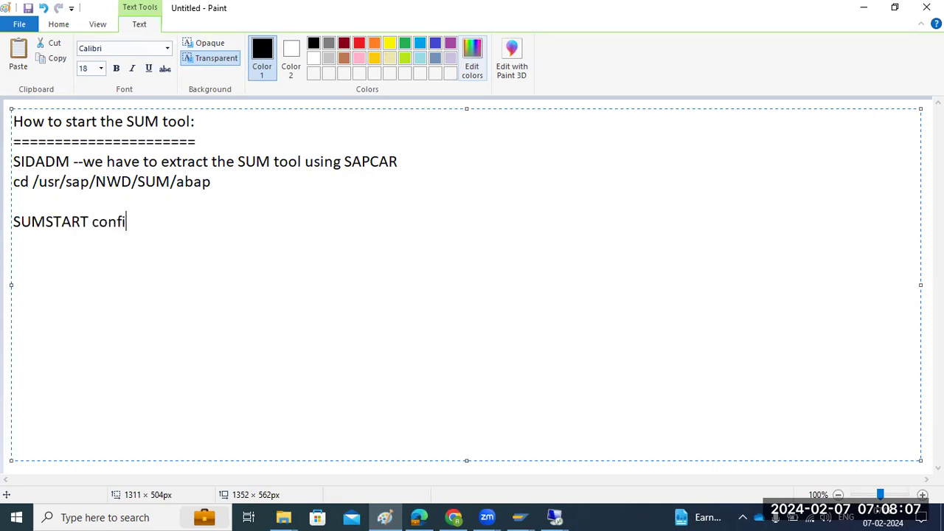
text(ghostagent NWD)
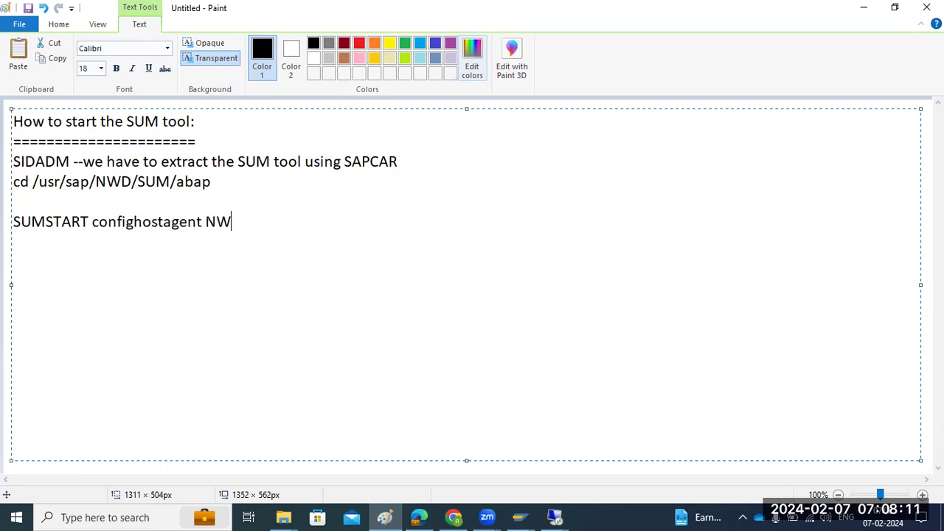
- Switch to the remote server session and open the folder E:\usr\sap\NWD
click(555, 517)
click(606, 467)
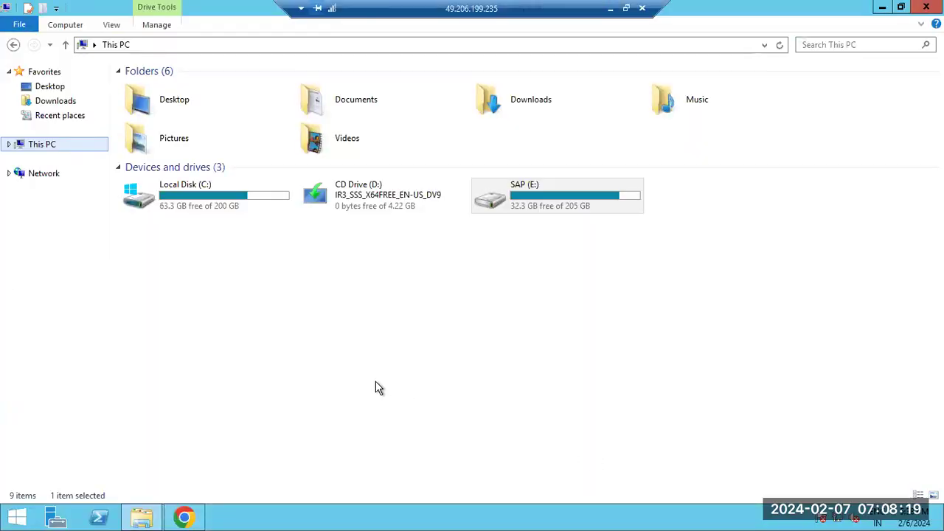
double_click(490, 203)
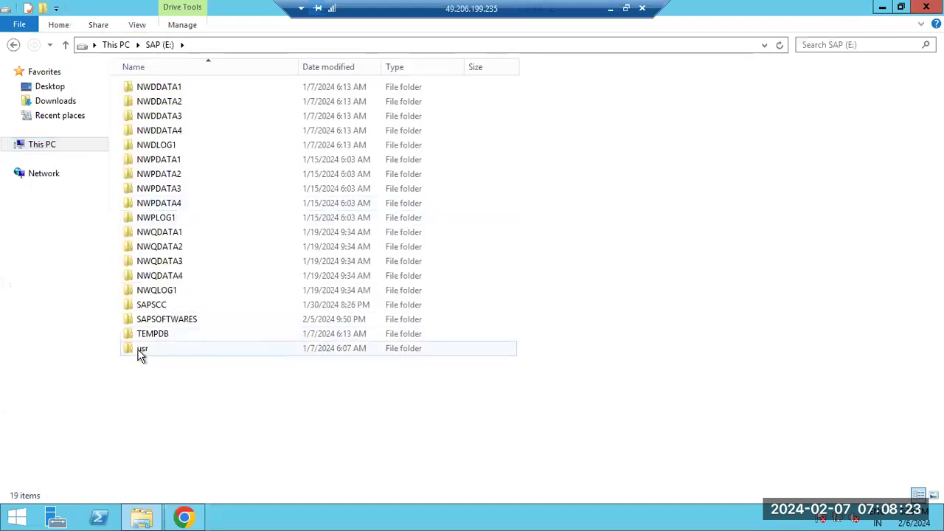
double_click(142, 349)
double_click(146, 90)
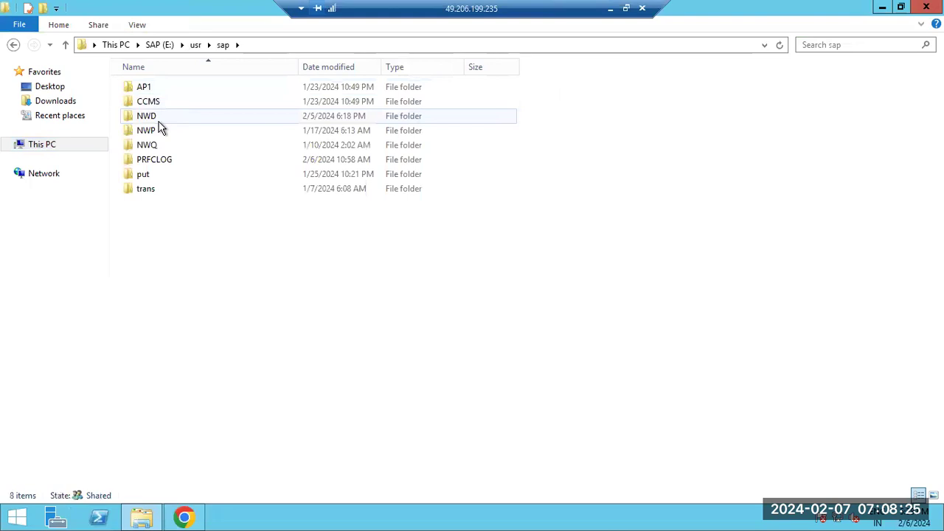
double_click(153, 115)
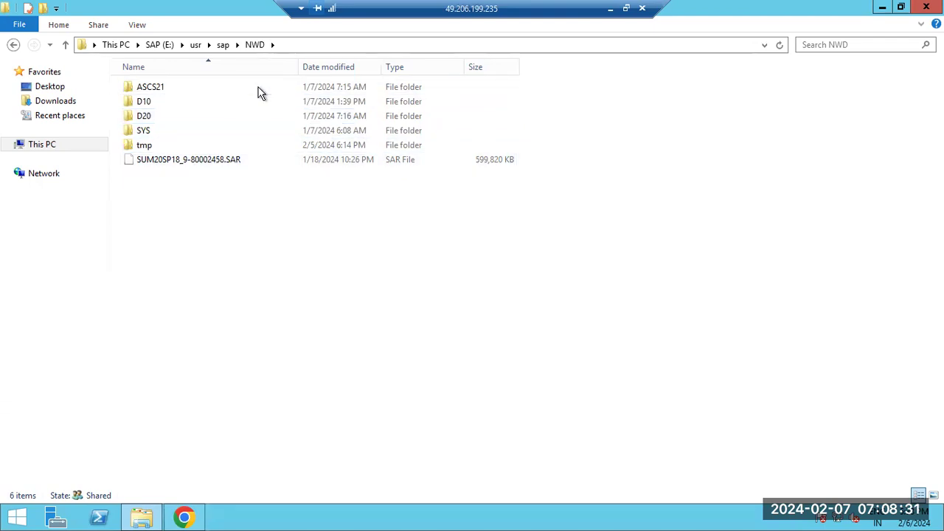
- Open a command prompt in the NWD folder and extract the SUM archive with "SAPCAR -xvf SUM*.SAR"
key(alt+d)
text(cmd)
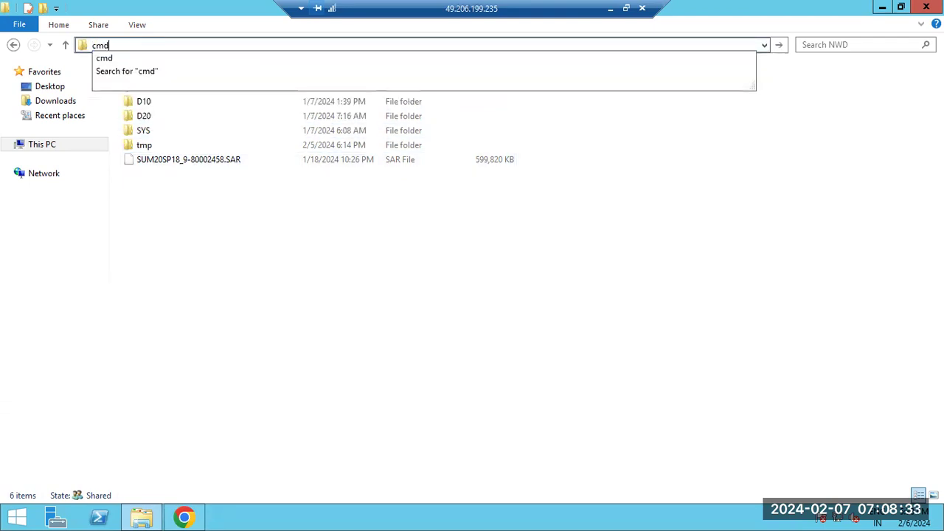
key(Return)
text(SAP)
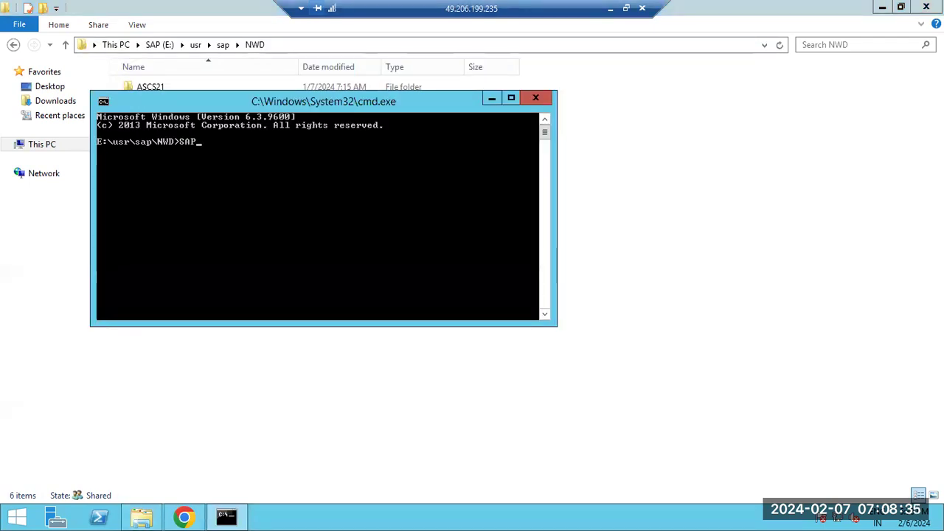
text(CAR -xvf SUM)
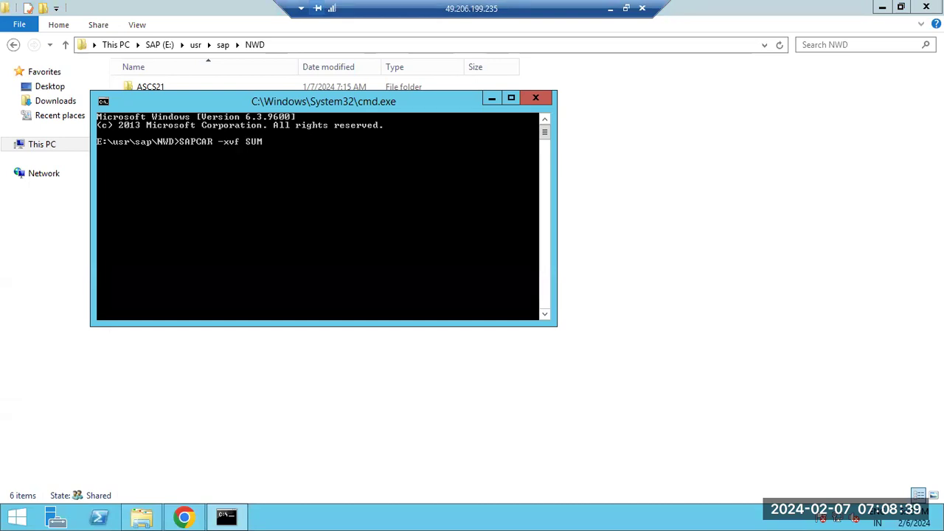
text(*.SAR)
key(Return)
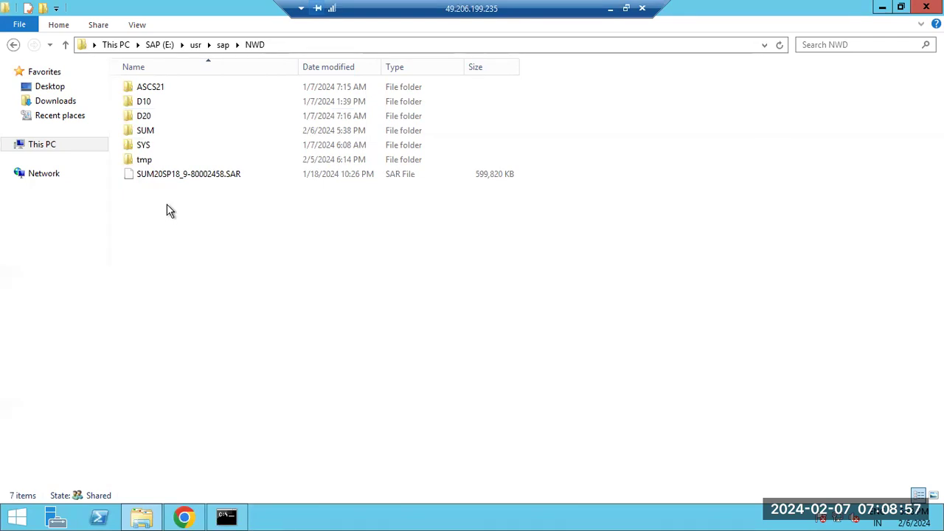
- Open the extracted SUM\abap folder and check the SAPCAR extraction progress in the command prompt
click(227, 516)
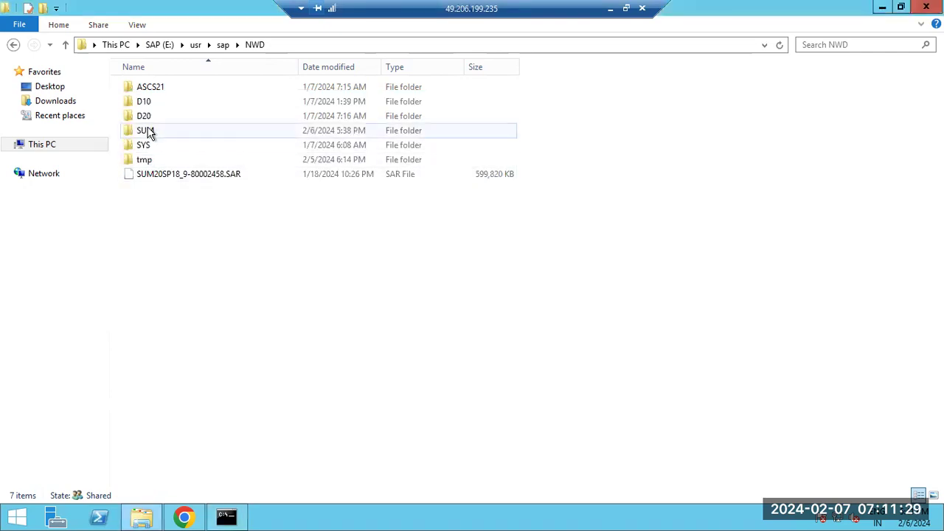
double_click(150, 132)
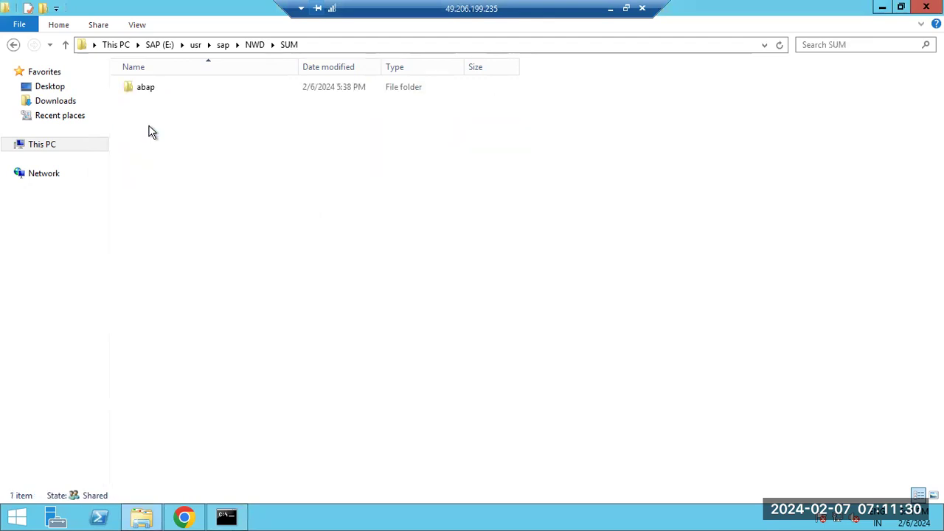
double_click(147, 88)
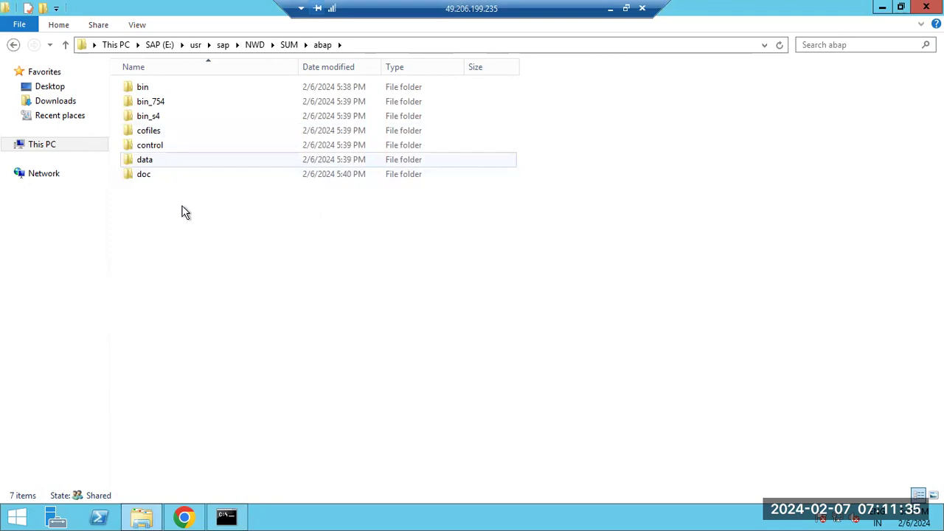
click(227, 518)
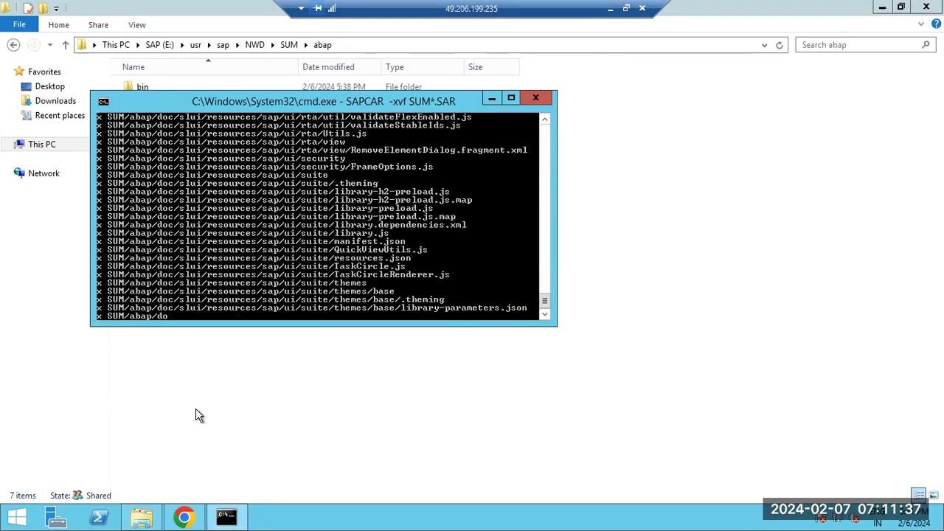
click(198, 414)
- Find cmd, run Command Prompt as administrator, allow the elevation, and move its window below the folder list
click(16, 516)
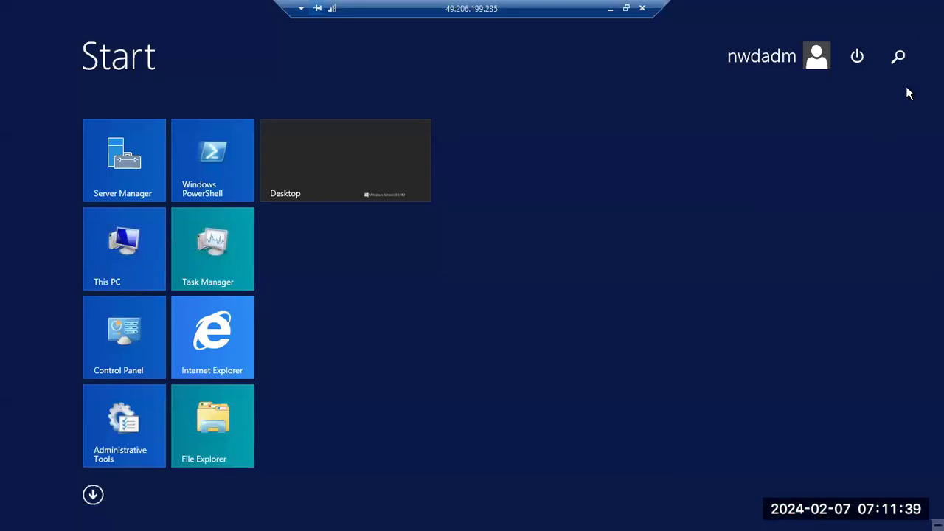
click(899, 57)
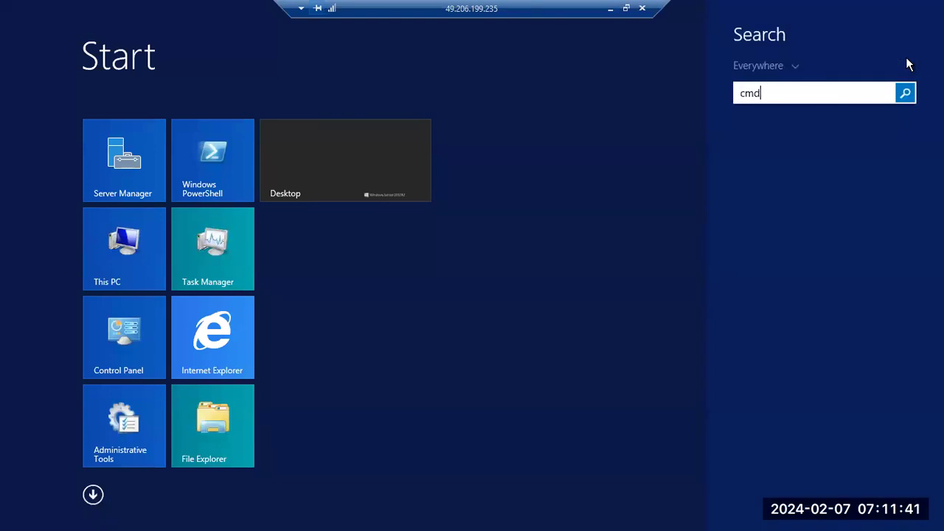
right_click(786, 135)
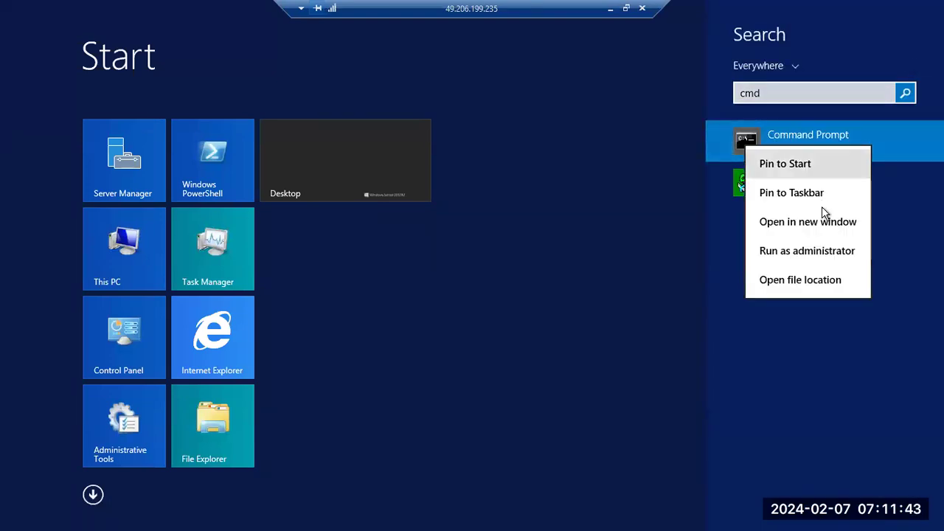
click(815, 250)
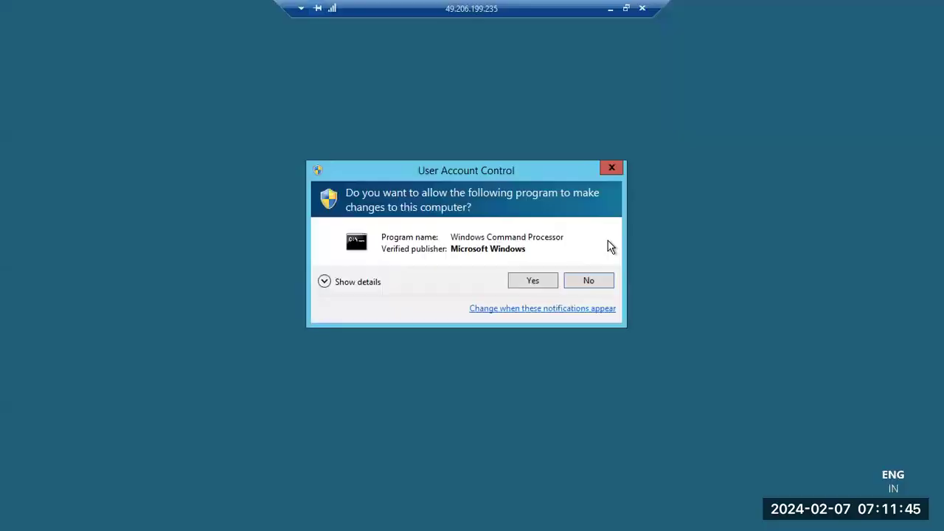
click(533, 281)
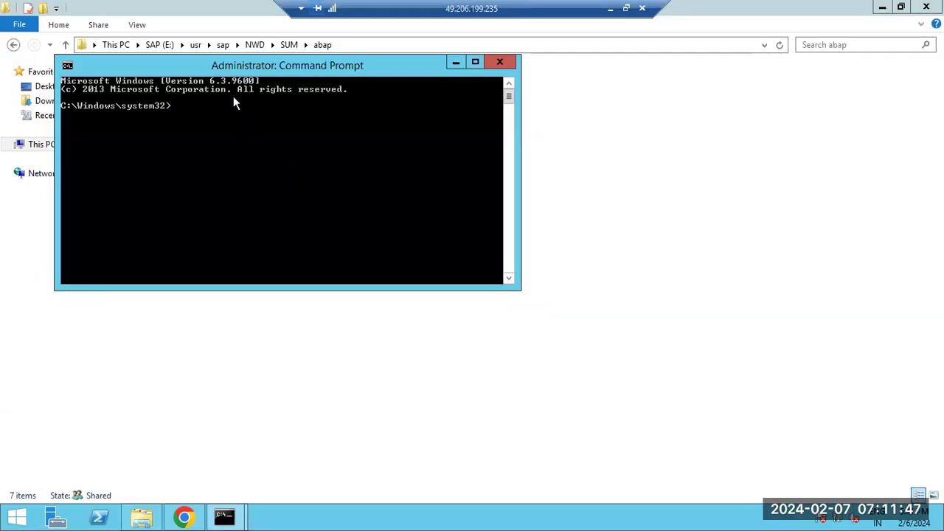
drag(225, 71, 299, 205)
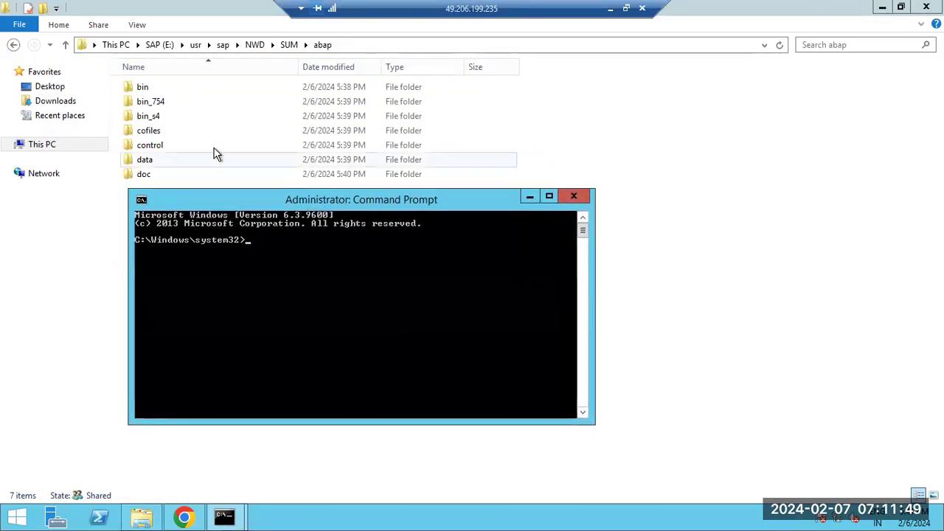
- Copy the abap folder's path and change the administrator prompt to drive E: and directory E:\usr\sap\NWD\SUM\abap
click(369, 45)
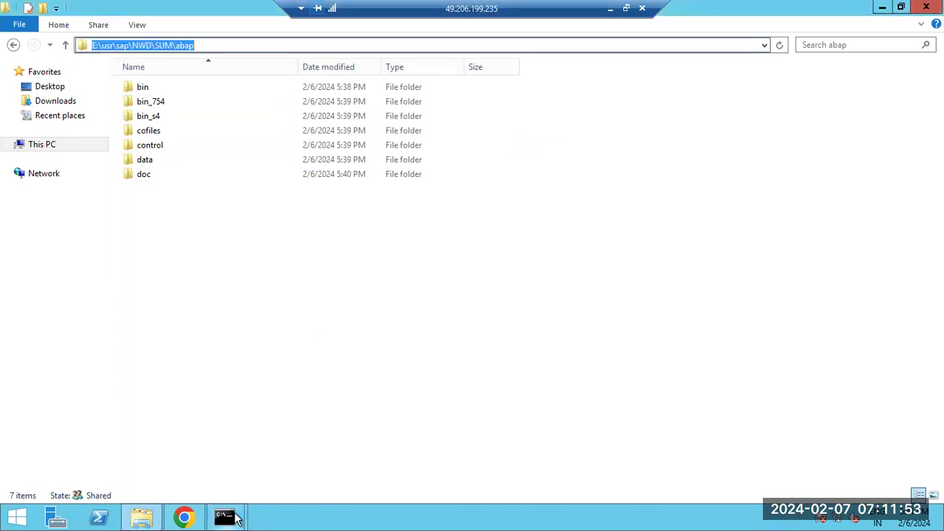
mouse_move(224, 516)
click(270, 476)
text(cd)
key(Return)
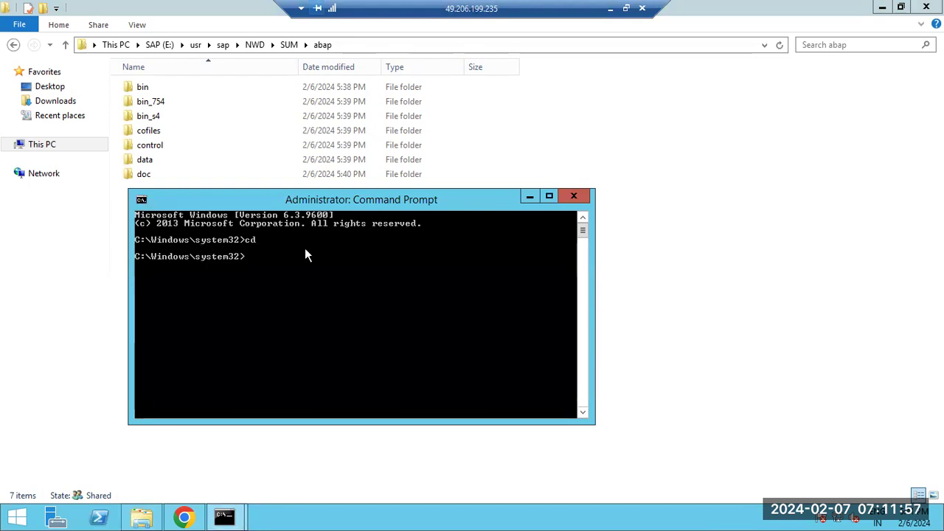
text(E:)
key(Return)
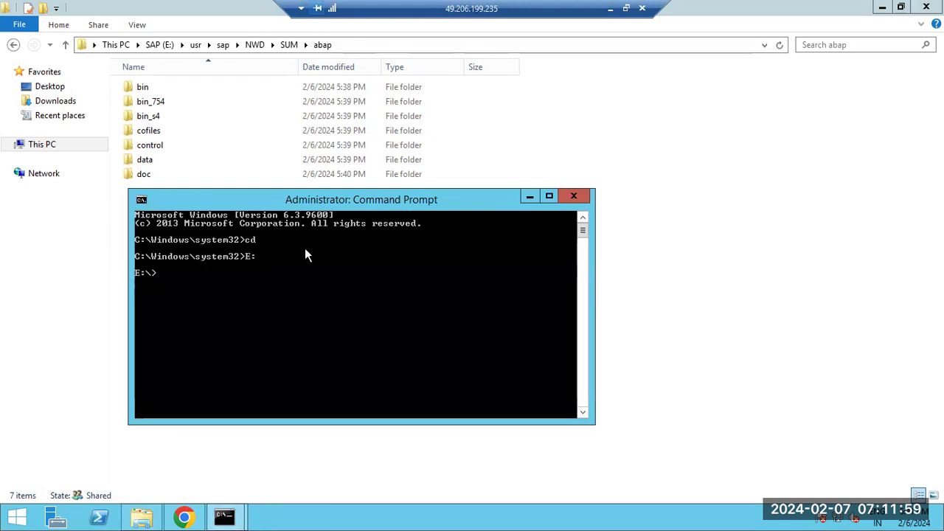
text(cd)
right_click(306, 266)
click(335, 308)
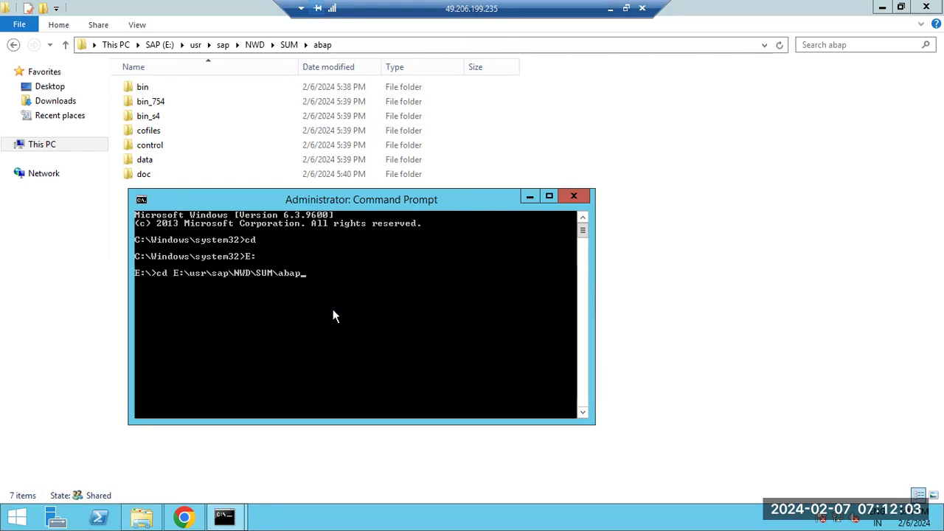
key(Return)
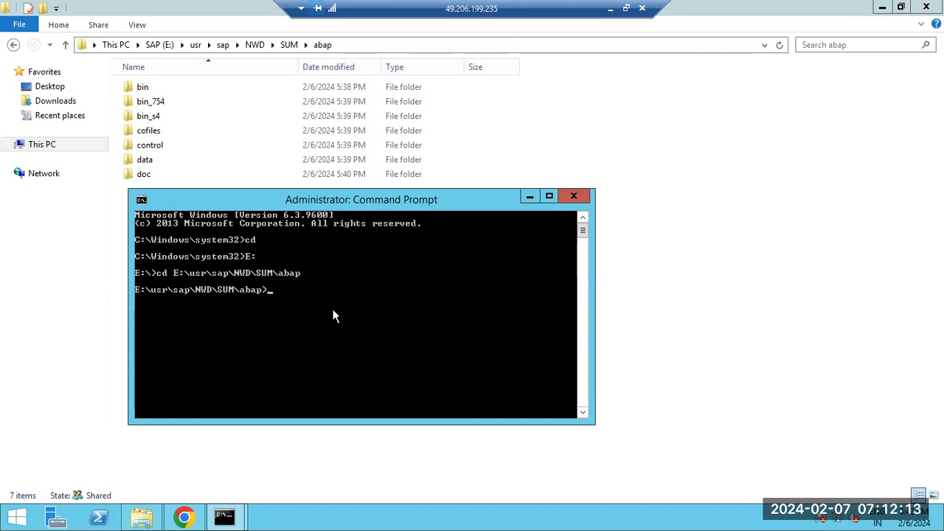
- Check the SAPCAR extraction output in the first command prompt and return to the administrator prompt
mouse_move(228, 517)
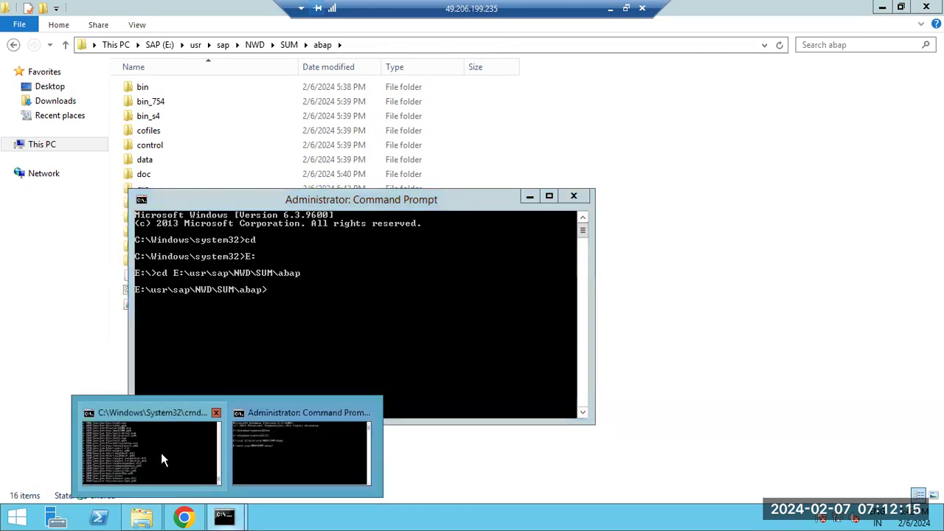
click(161, 452)
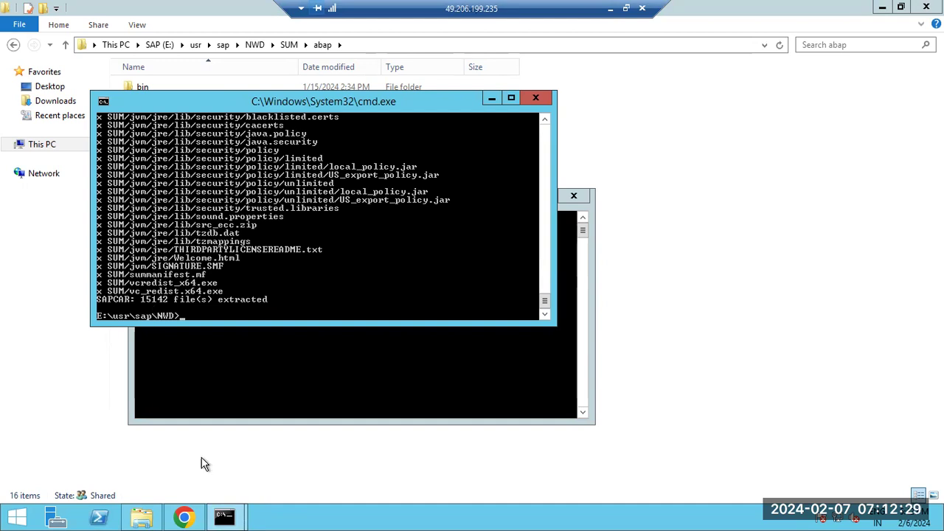
mouse_move(235, 514)
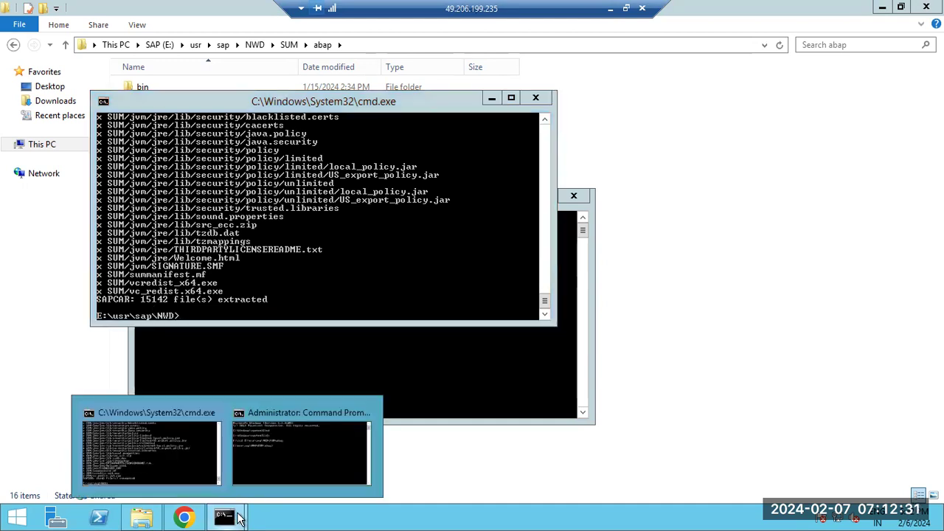
click(281, 469)
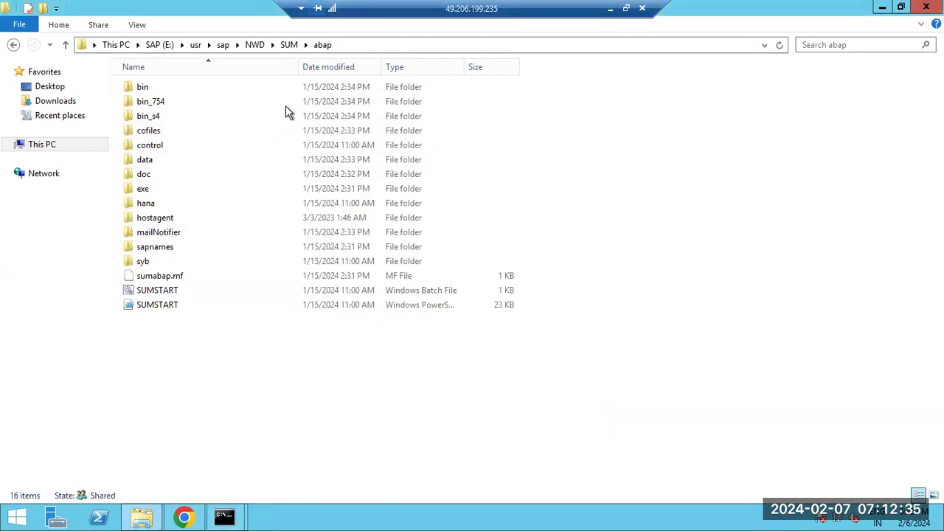
- Register SUM in the SAP Host Agent by running "SUMSTART confighostagent NWD" in the administrator prompt
mouse_move(224, 516)
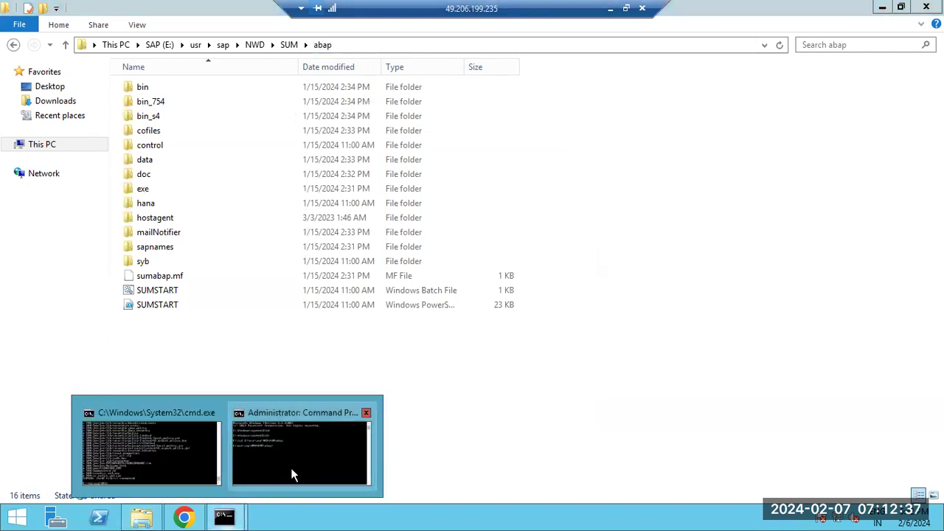
click(292, 469)
text(SUMSTART)
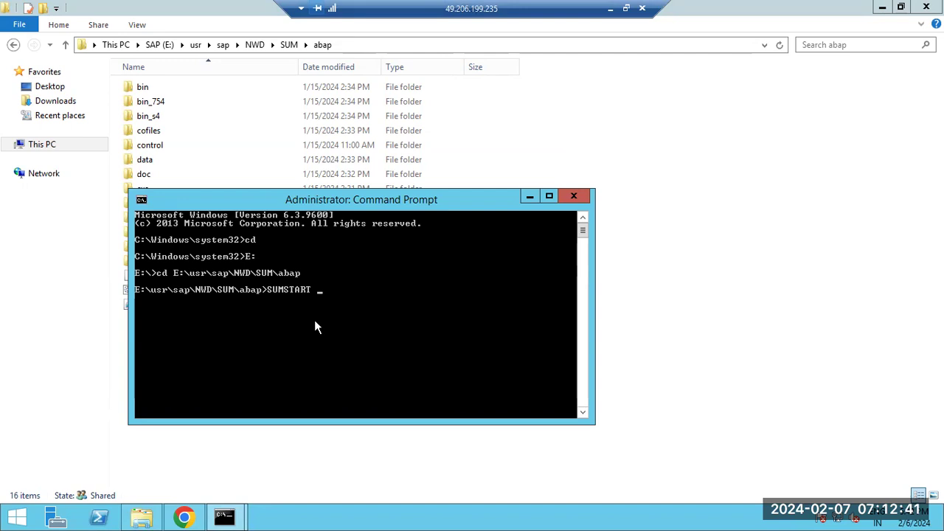
text( confighostagent )
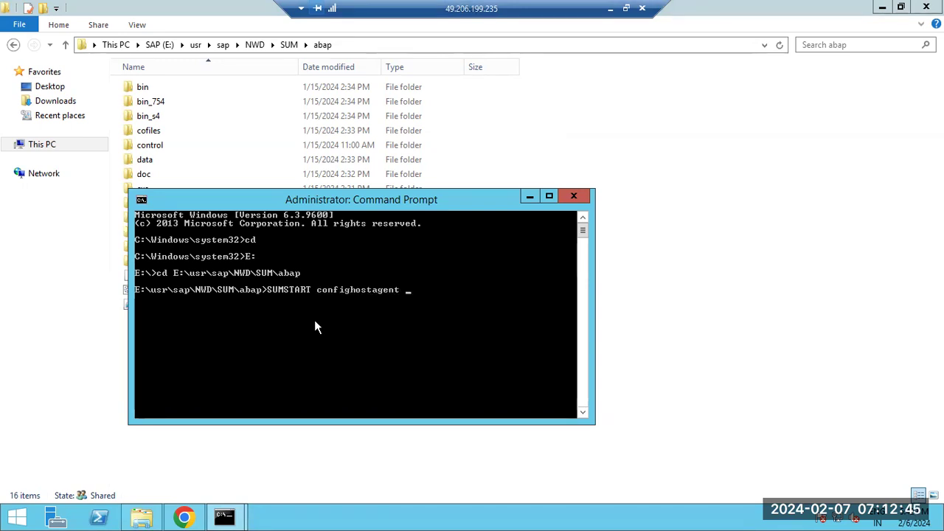
text(NWD)
key(Return)
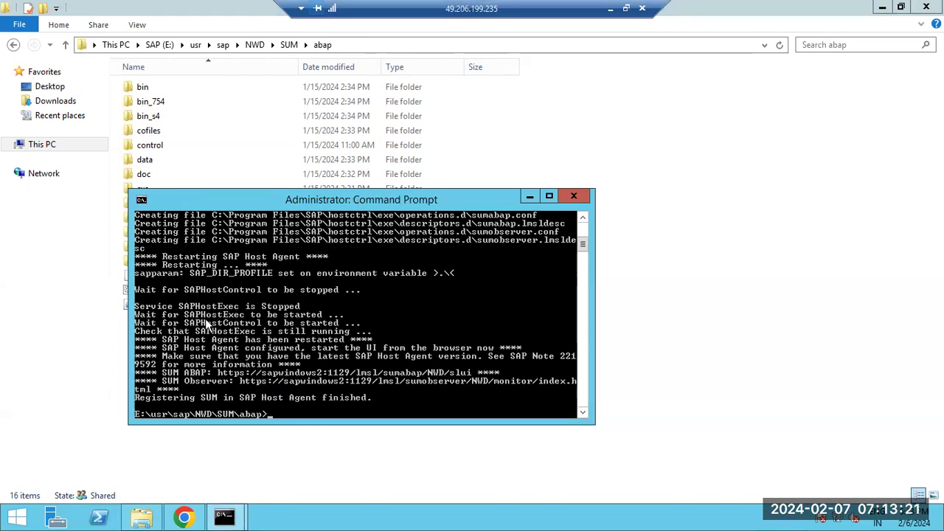
click(143, 203)
mouse_move(189, 312)
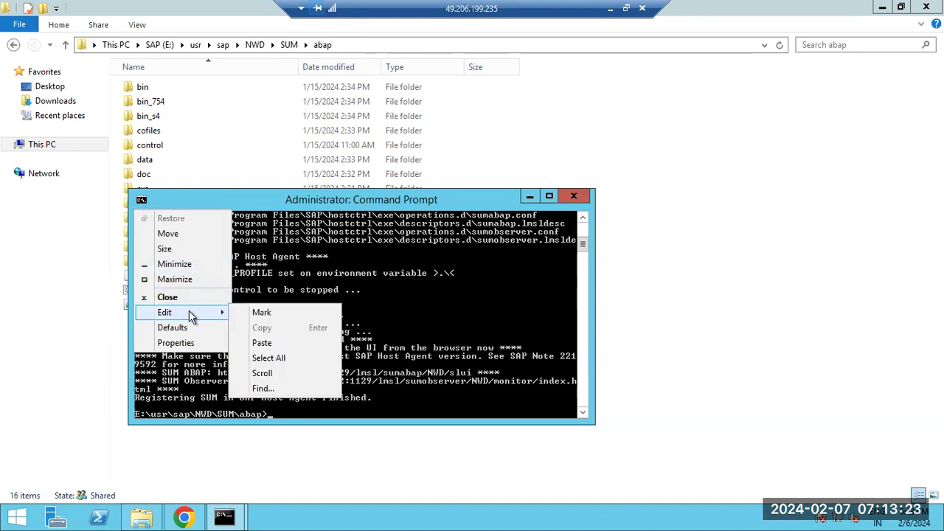
click(264, 312)
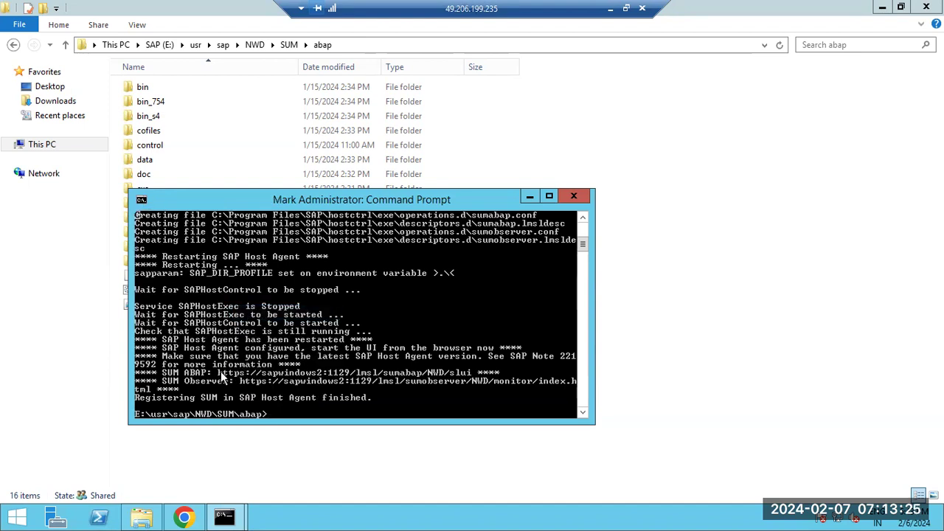
drag(218, 371, 467, 376)
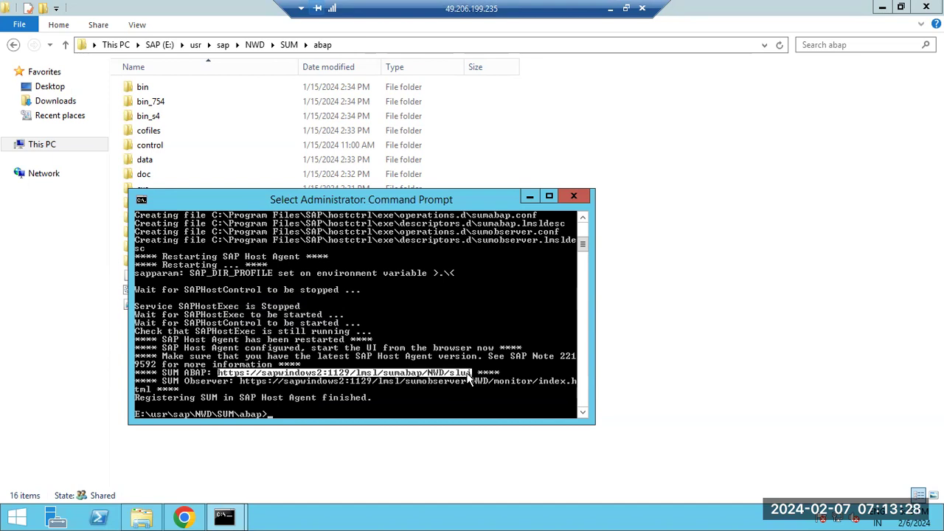
click(141, 200)
mouse_move(199, 313)
click(262, 328)
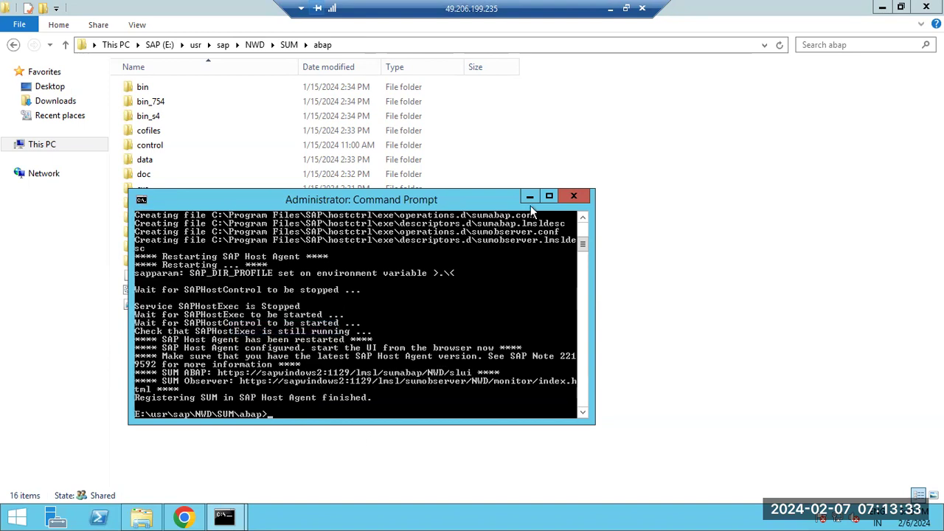
click(184, 516)
key(ctrl+v)
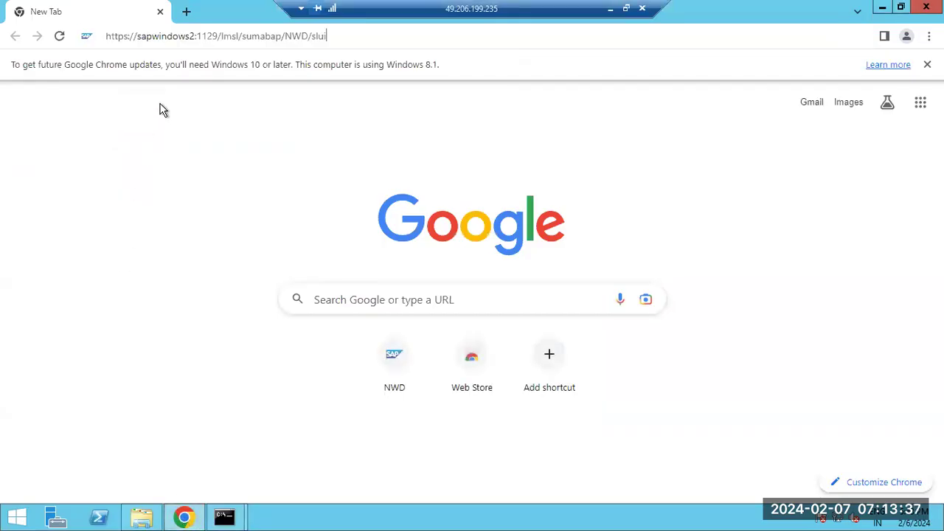
key(Return)
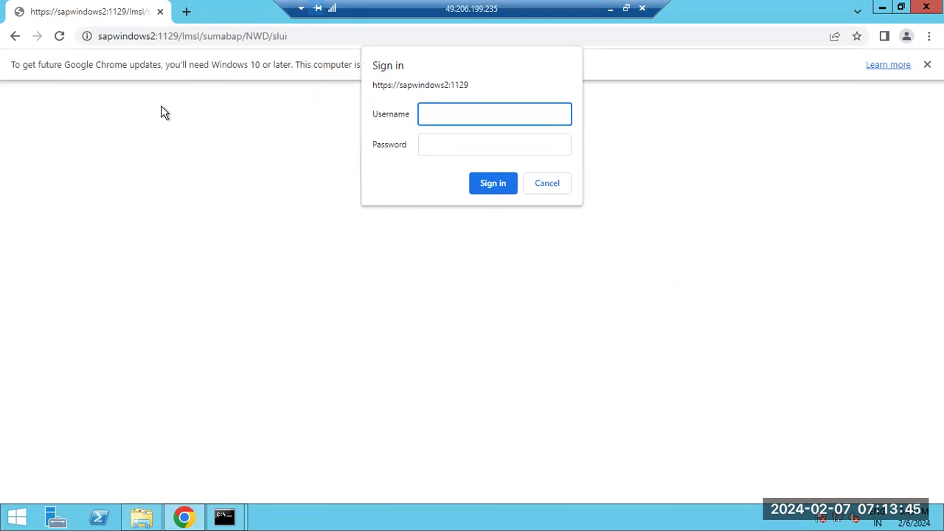
- Switch to Paint on the local machine and add the lines "---" and "SUM 1129" below the SUMSTART note
click(611, 9)
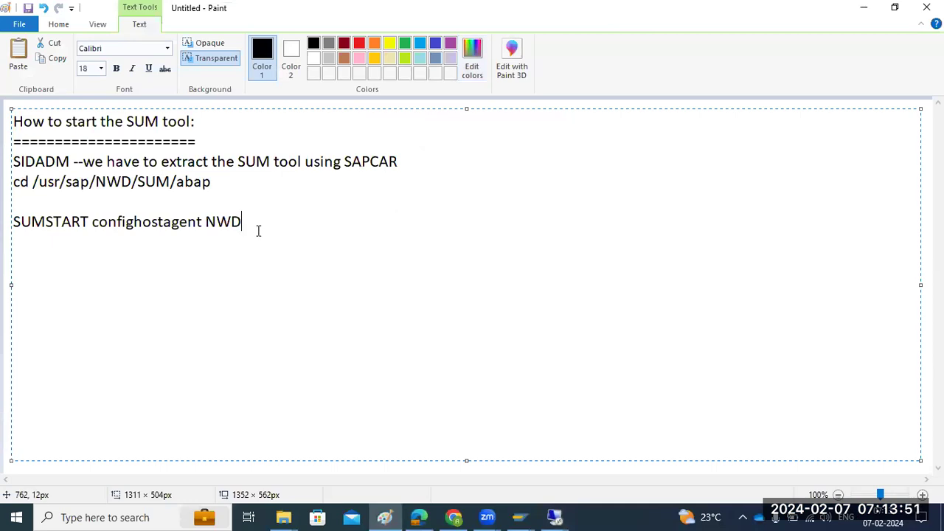
key(Return)
text(---)
key(Return)
text(SUM 1129)
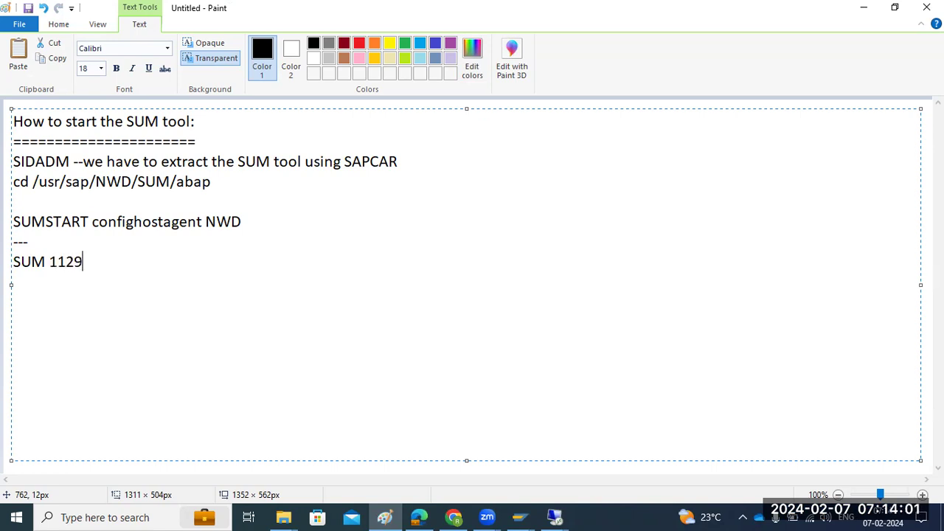
key(Return)
- Return to the remote session and sign in to the SUM page as nwdadm with the account password
click(564, 510)
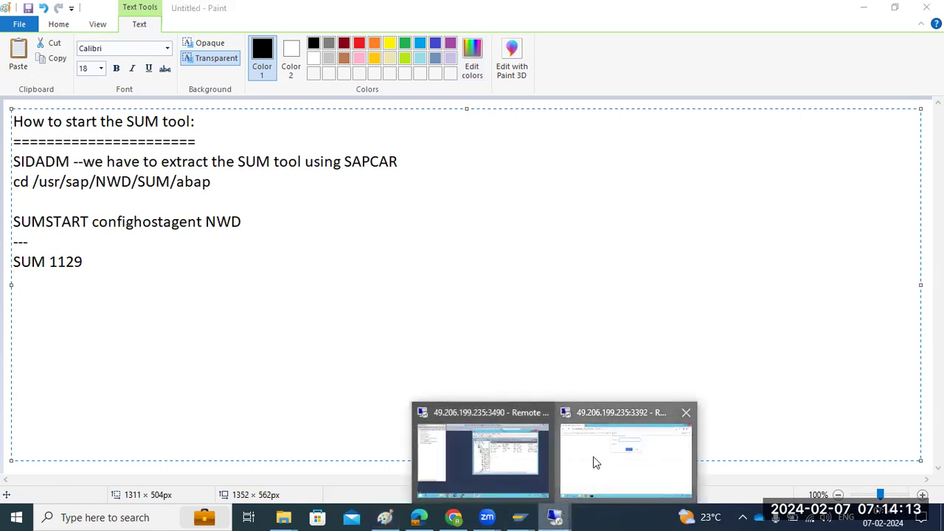
click(595, 462)
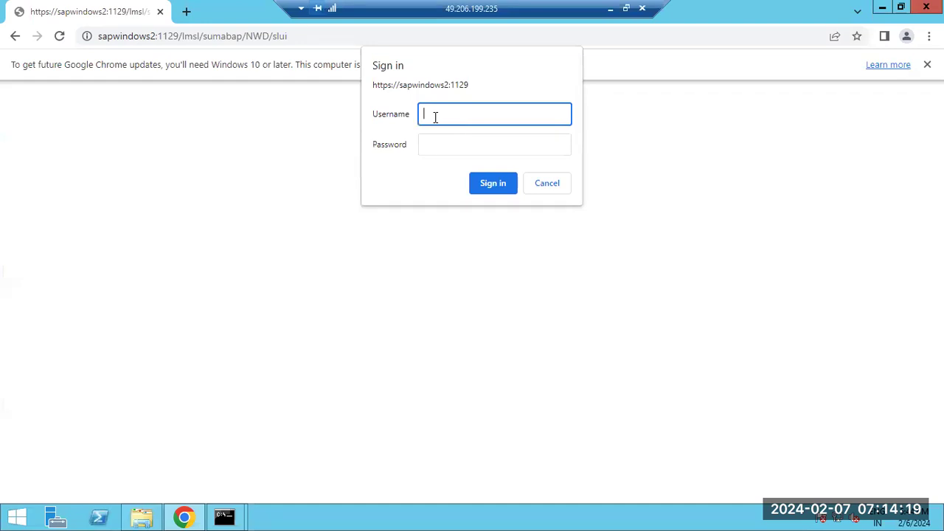
text(nwdadm)
key(Tab)
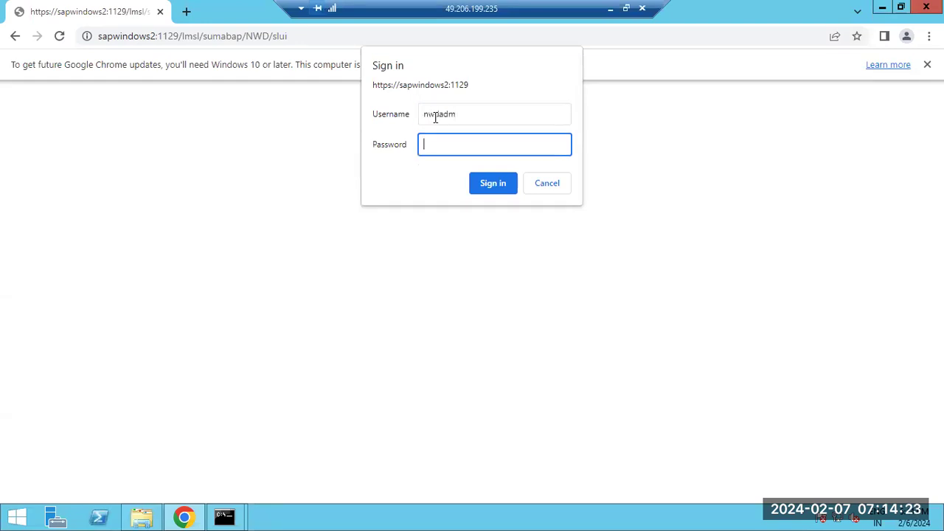
text(*********)
key(Return)
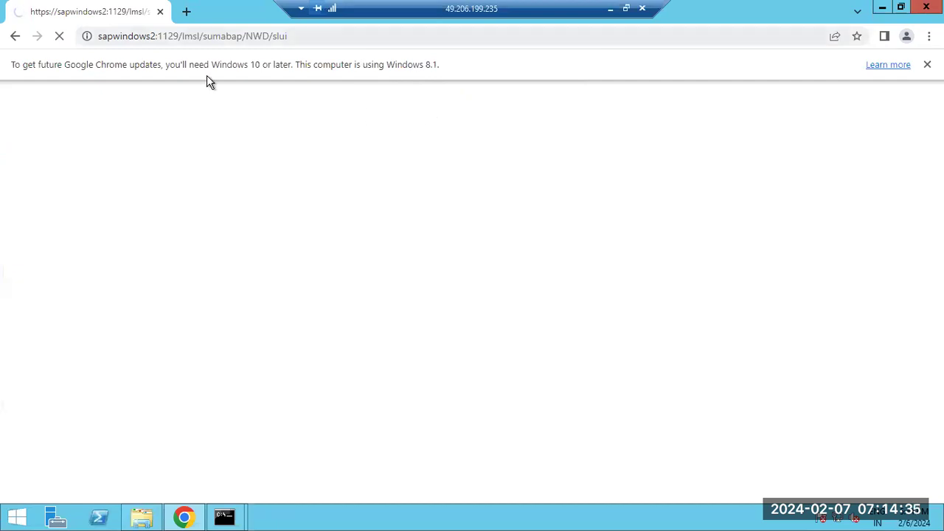
drag(162, 36, 173, 36)
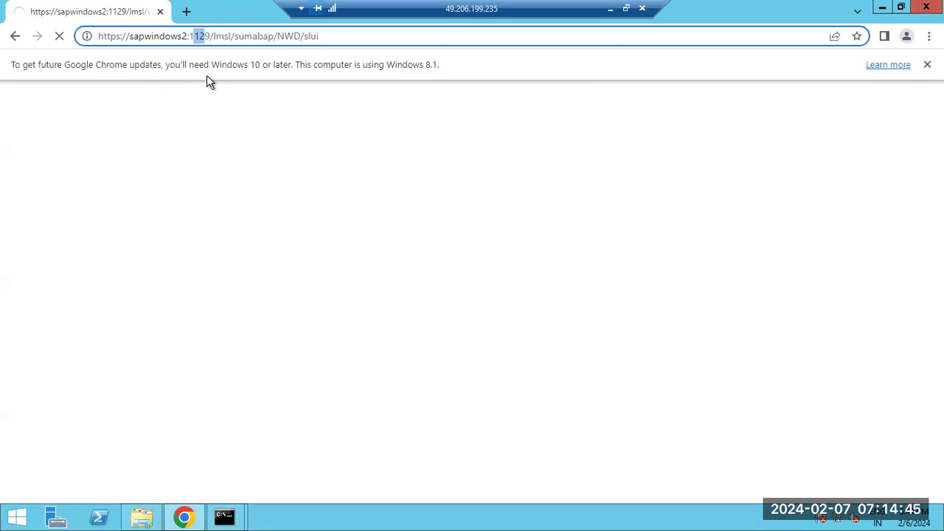
mouse_move(183, 36)
mouse_down()
mouse_move(170, 37)
mouse_move(268, 37)
mouse_up()
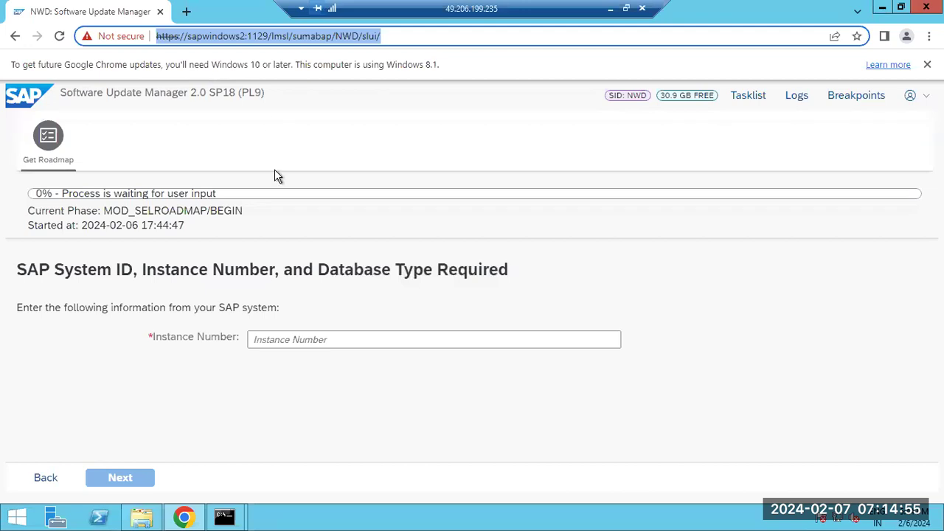
- Start the SAP Management Console from the server desktop and look up the instance number under the NWD system
right_click(289, 517)
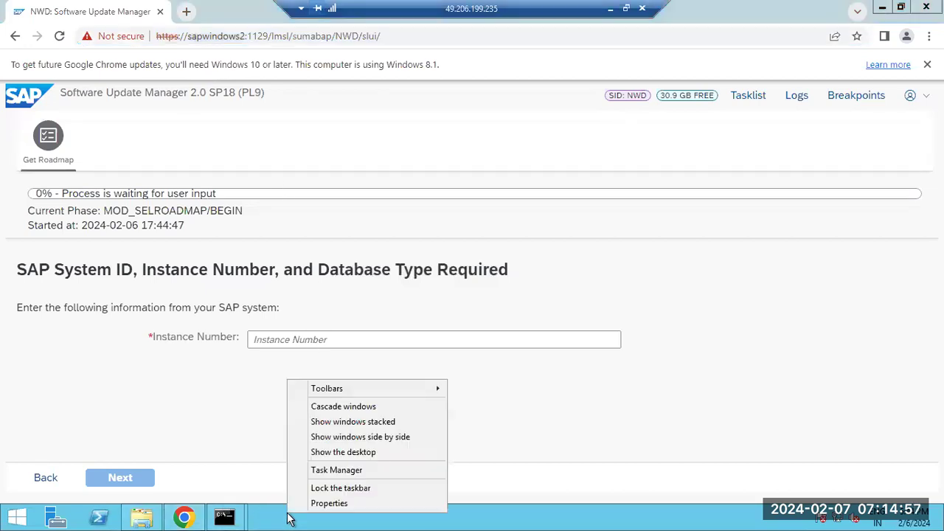
click(326, 451)
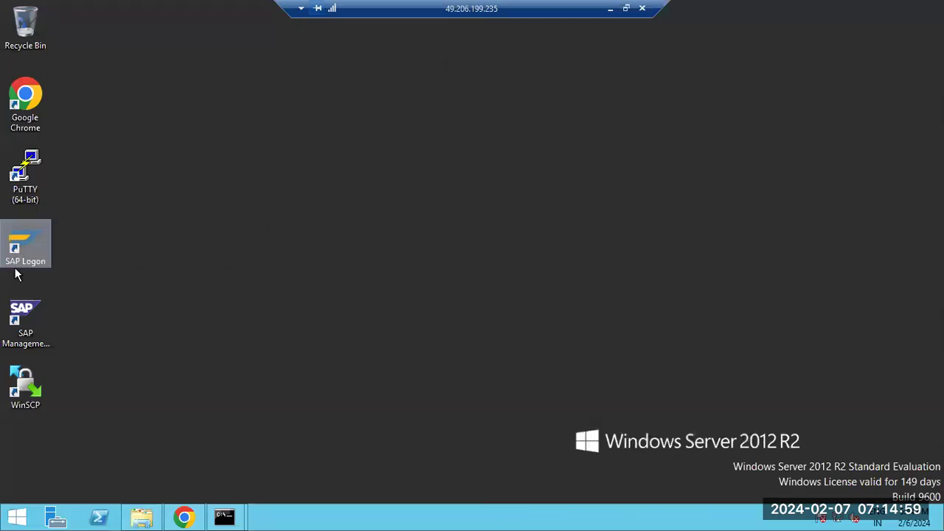
click(23, 311)
double_click(23, 311)
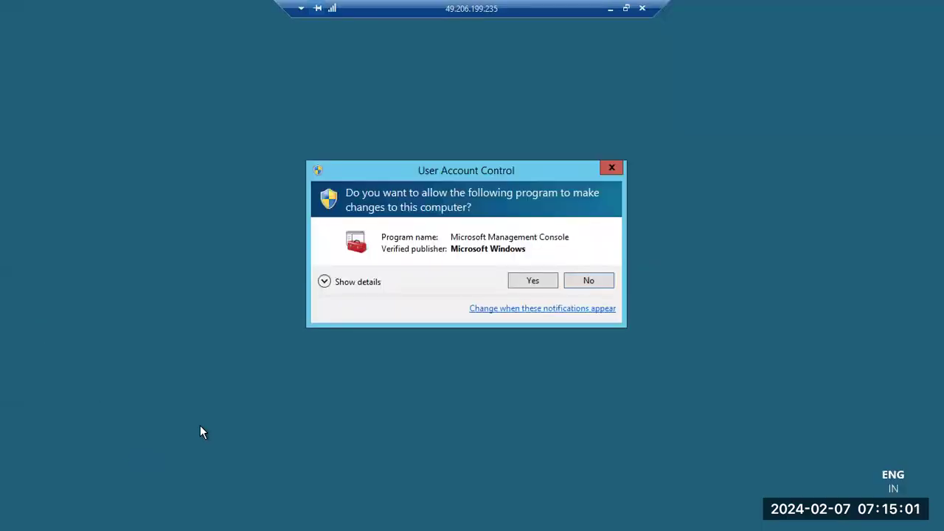
click(532, 282)
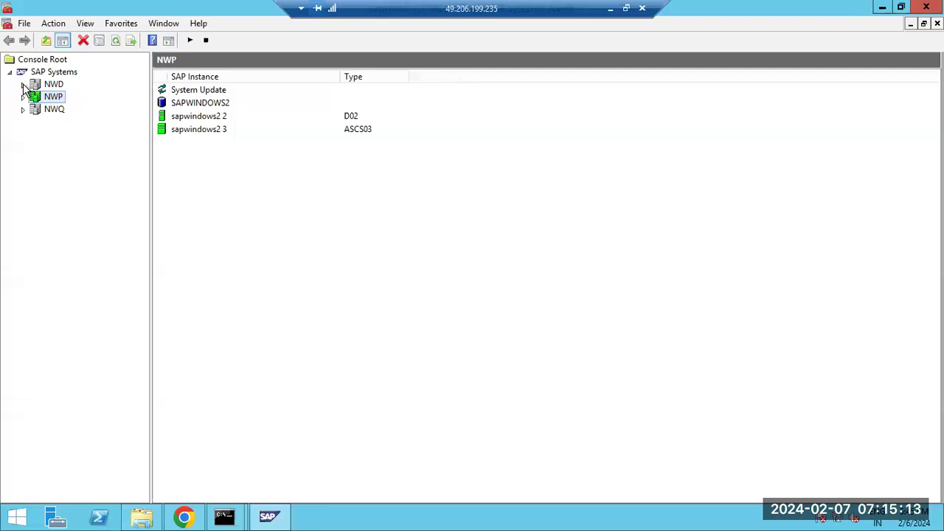
click(23, 85)
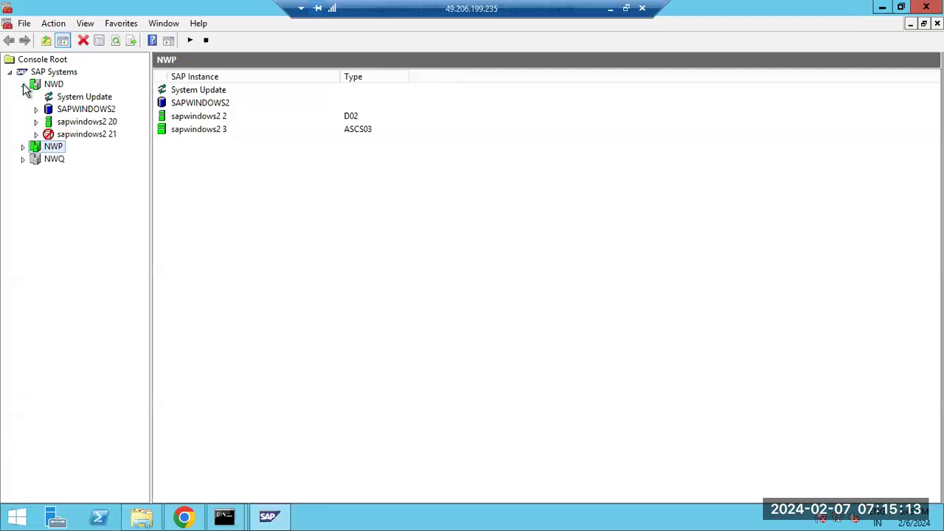
click(93, 123)
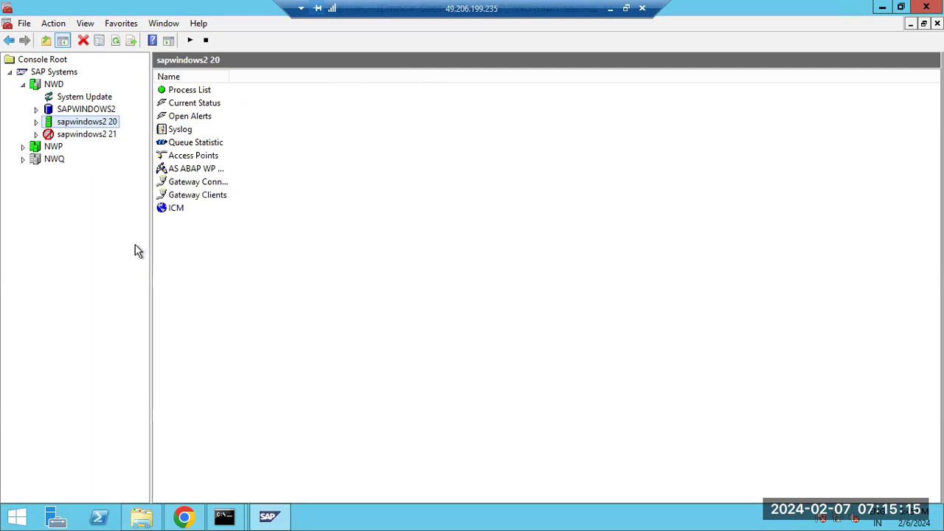
- Return to the SUM page in Chrome, enter instance number 20 and continue
click(184, 516)
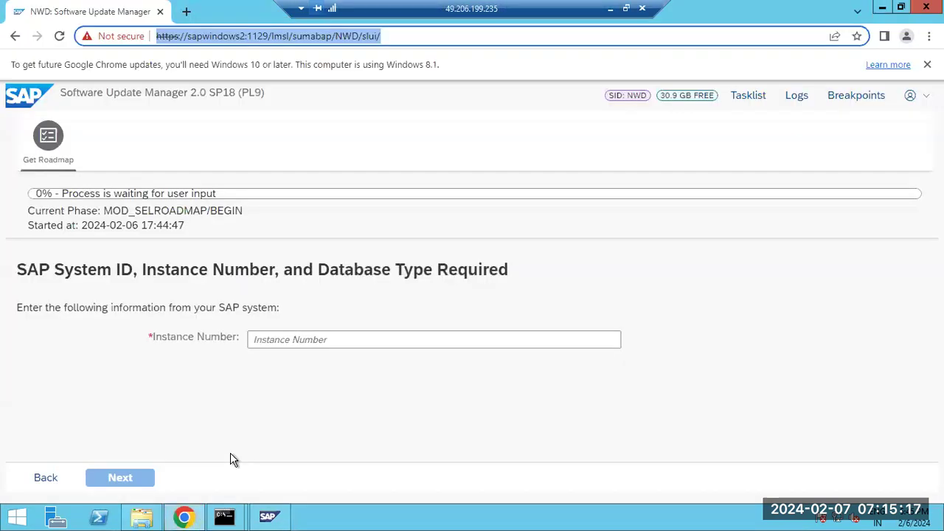
click(260, 344)
text(20)
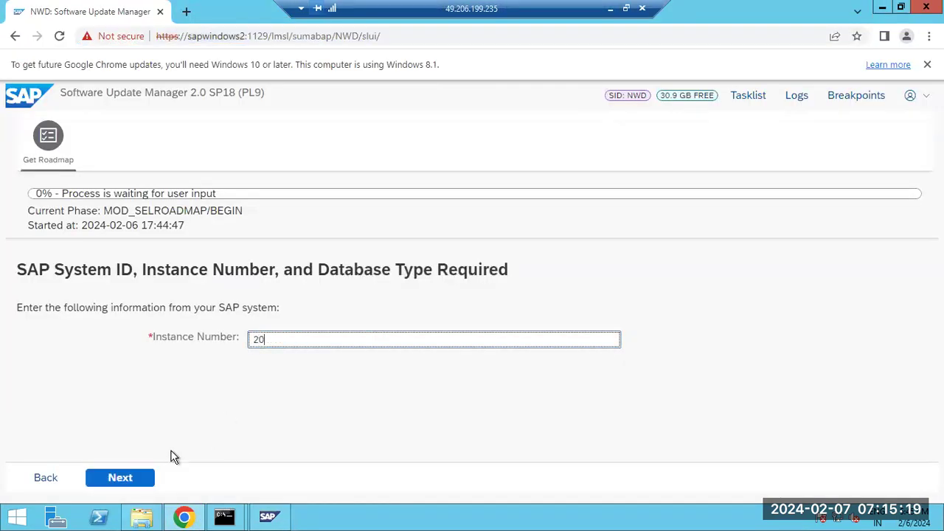
click(109, 484)
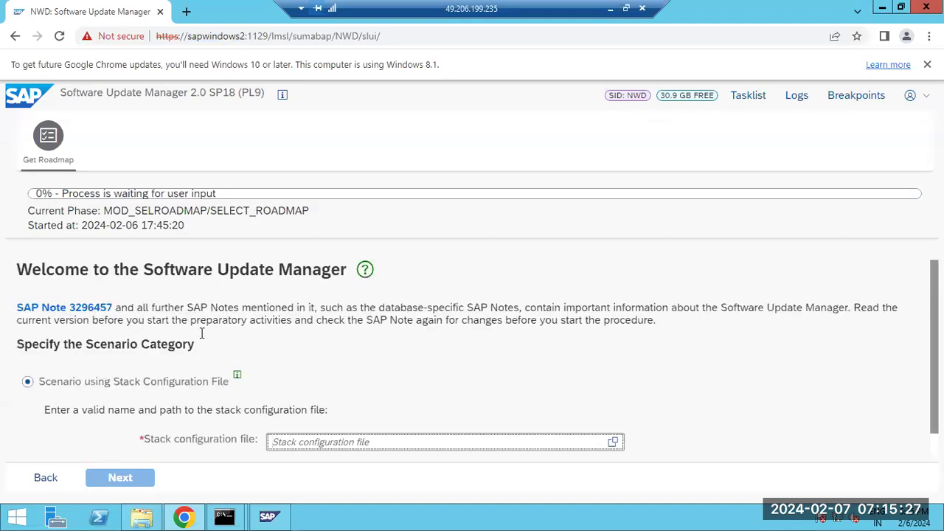
- Review the stack configuration file requirement and look through E:\SAPSOFTWARES\NWDpatches in File Explorer before returning to the SUM page
scroll(269, 376, down, 1)
drag(67, 377, 325, 378)
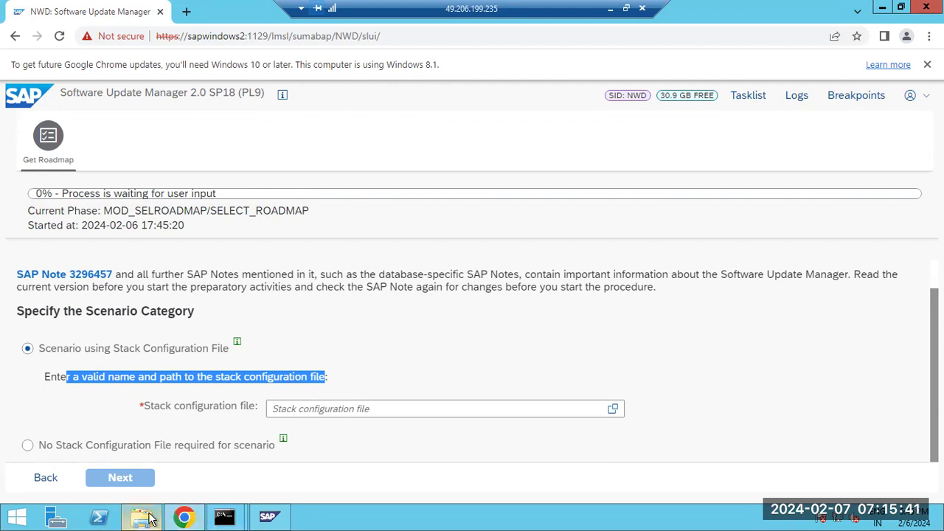
mouse_move(150, 518)
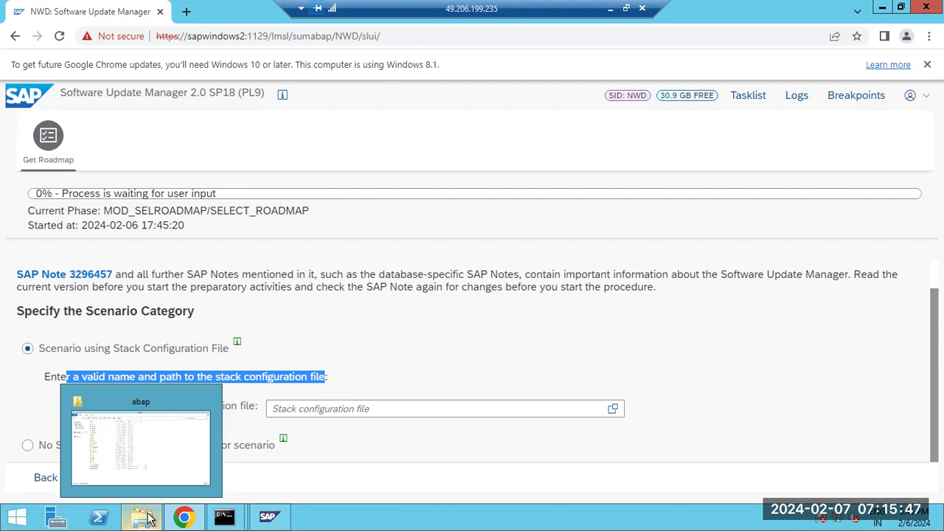
click(161, 407)
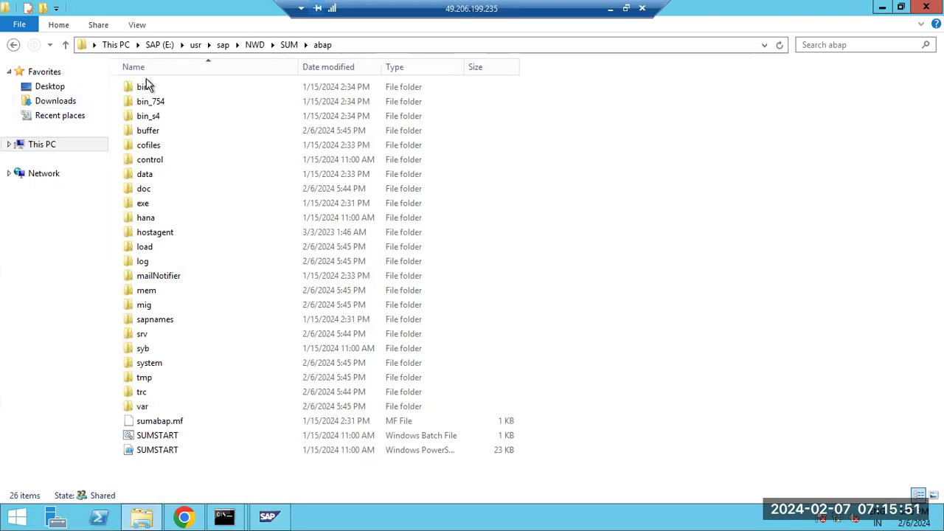
click(160, 44)
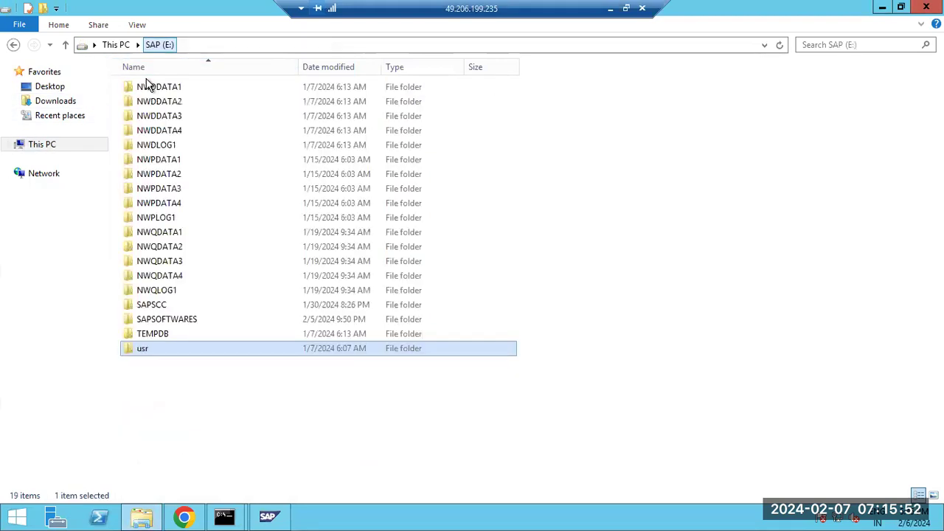
double_click(166, 320)
double_click(159, 159)
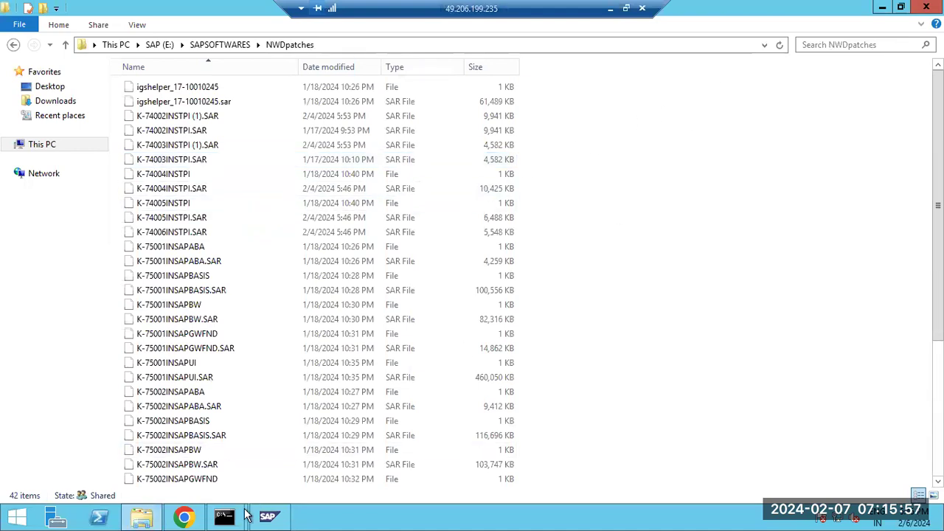
click(184, 516)
click(613, 409)
click(288, 229)
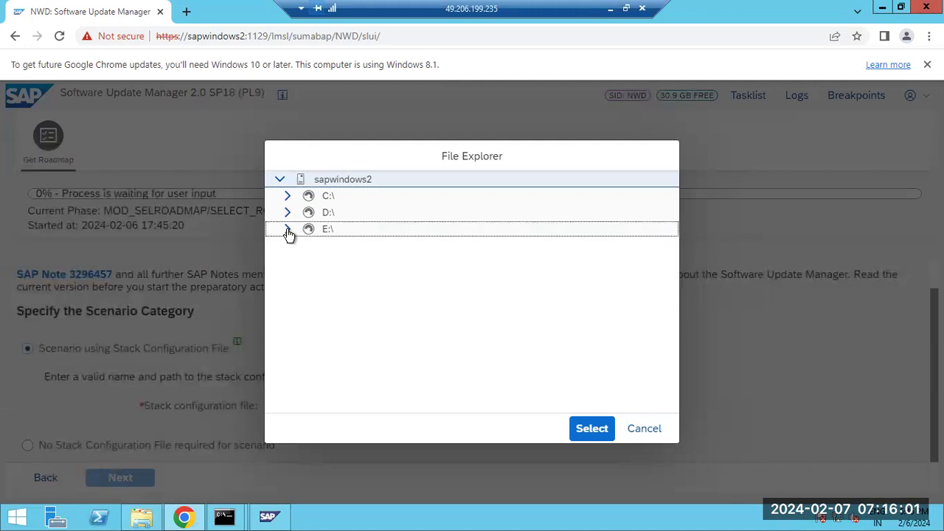
click(653, 427)
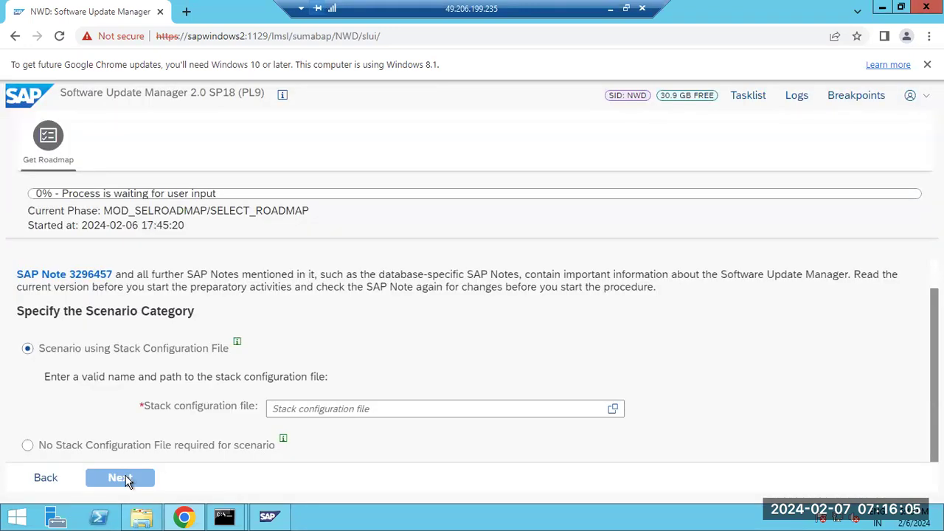
click(612, 410)
click(287, 229)
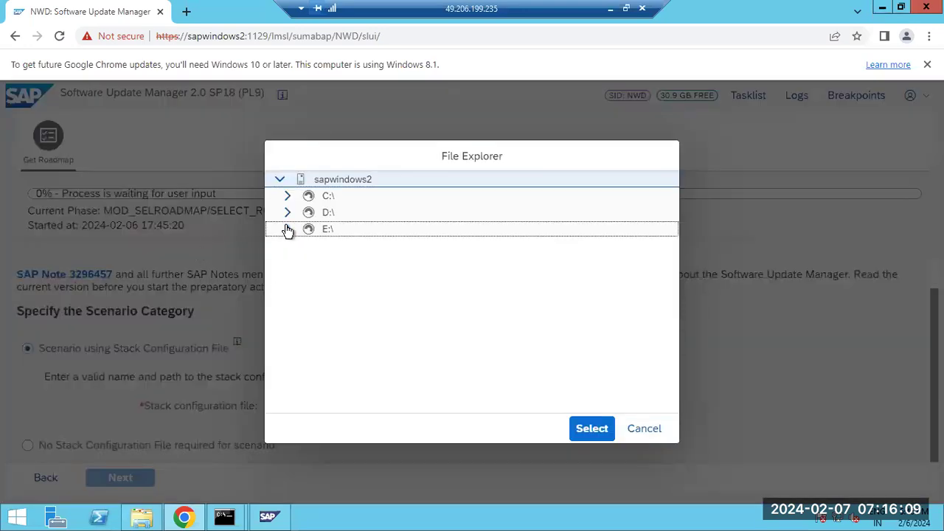
scroll(332, 346, down, 3)
click(296, 354)
click(304, 271)
double_click(379, 288)
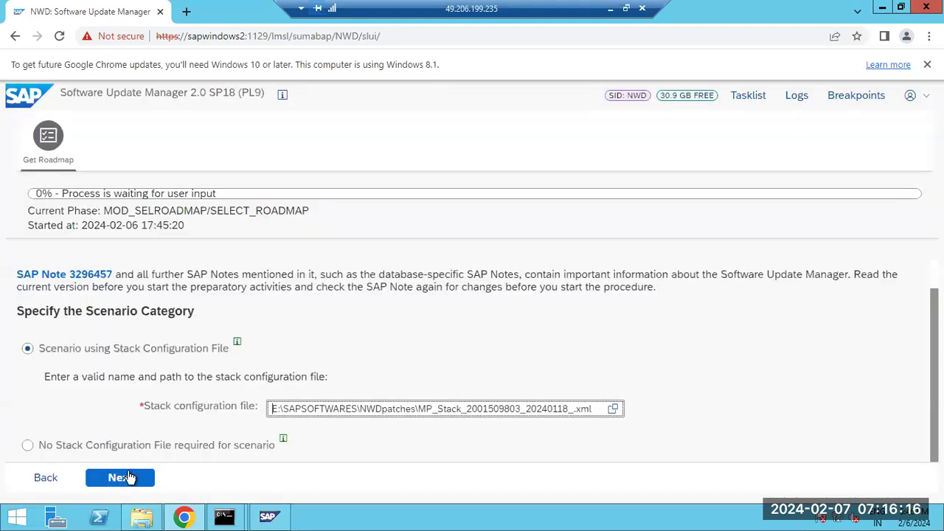
click(129, 477)
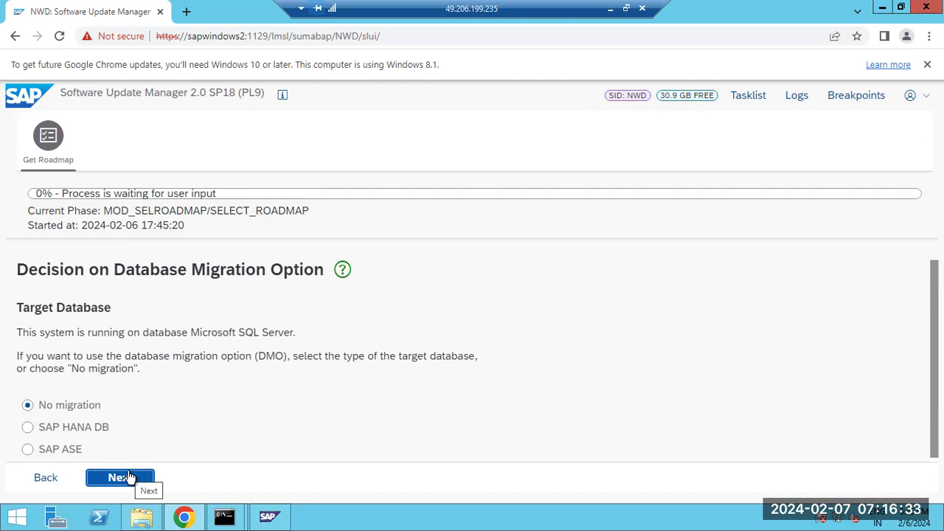
- Choose "No migration" as the target database option for the update and continue
click(69, 431)
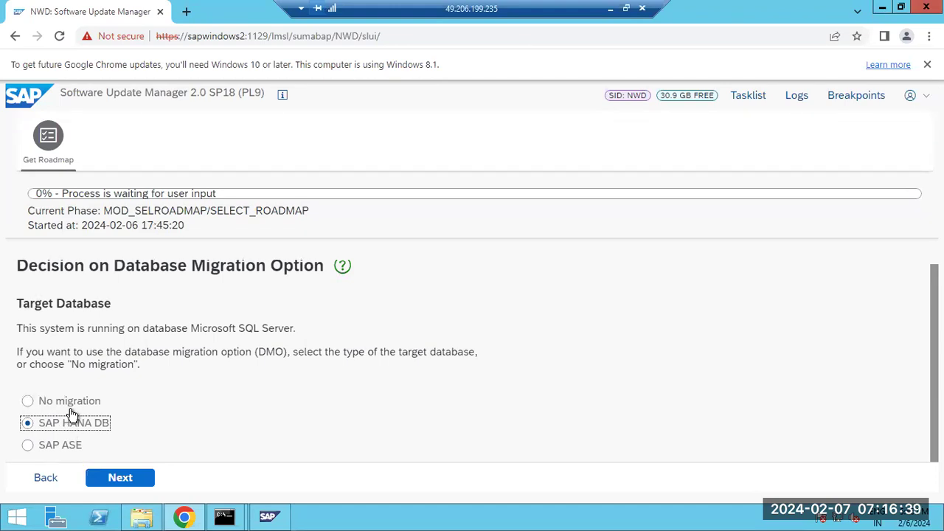
click(70, 407)
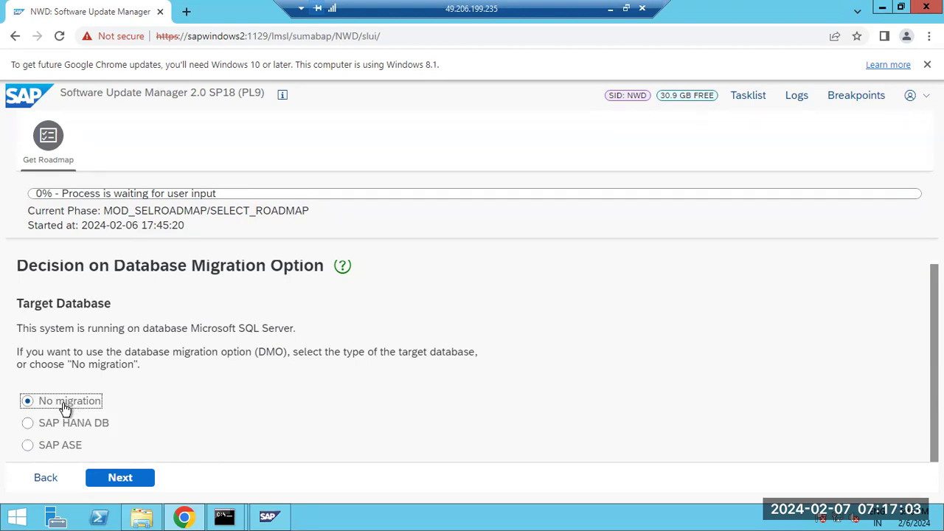
drag(61, 92, 241, 94)
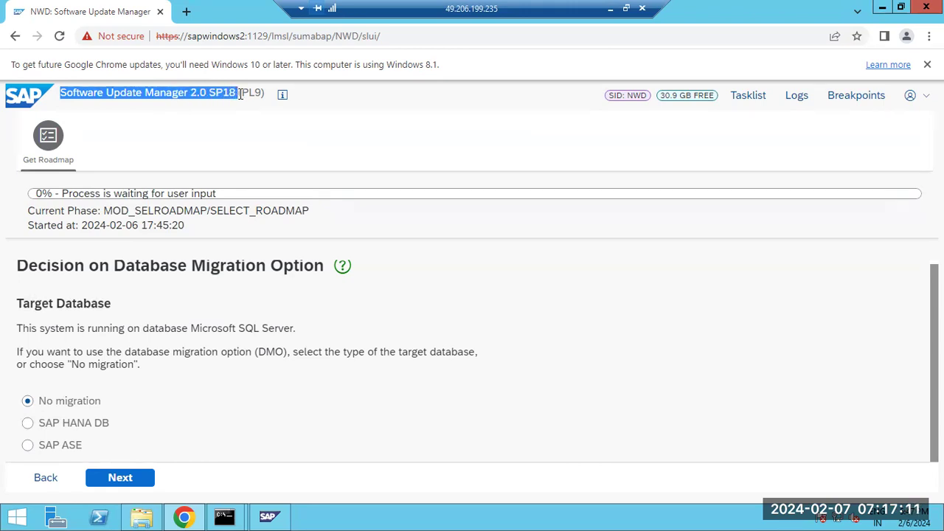
click(119, 480)
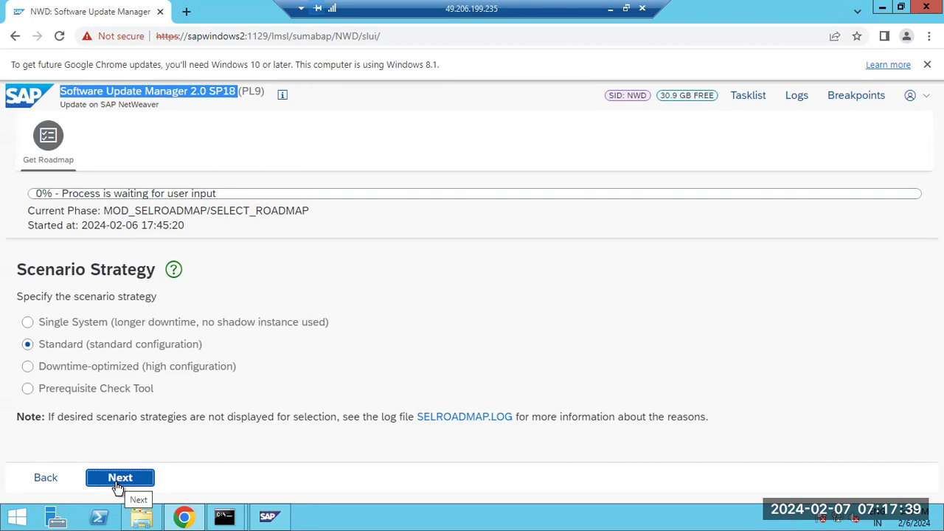
- Compare the Single System, Standard and Downtime-optimized scenario strategies by selecting each in turn, ending on Standard
click(98, 325)
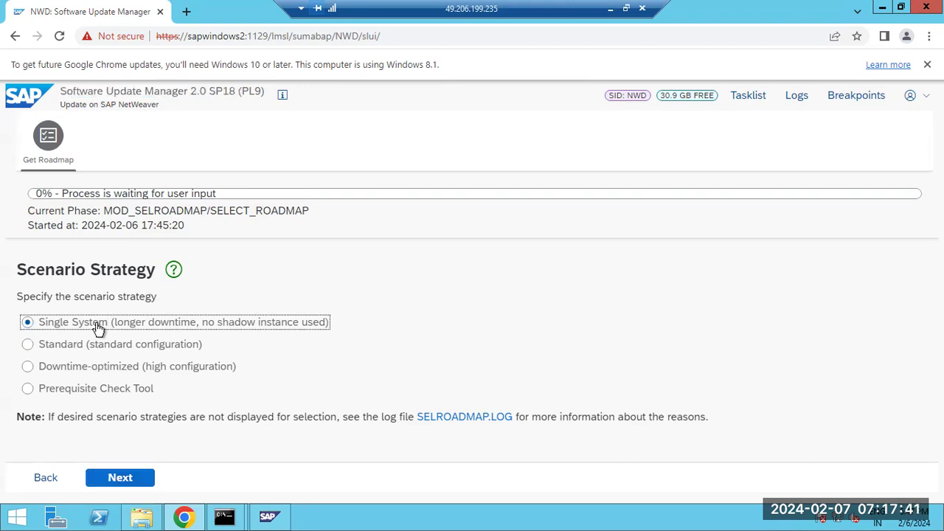
click(90, 347)
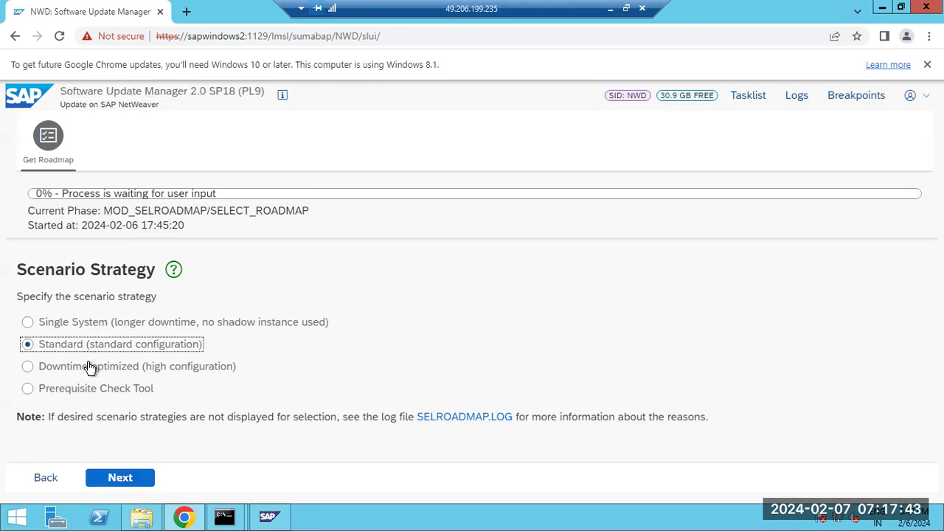
click(91, 368)
click(88, 347)
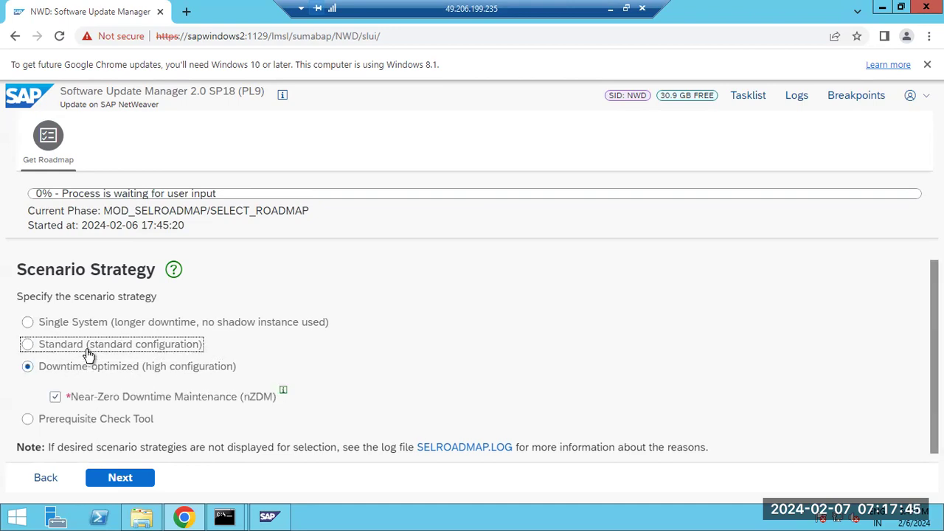
click(88, 329)
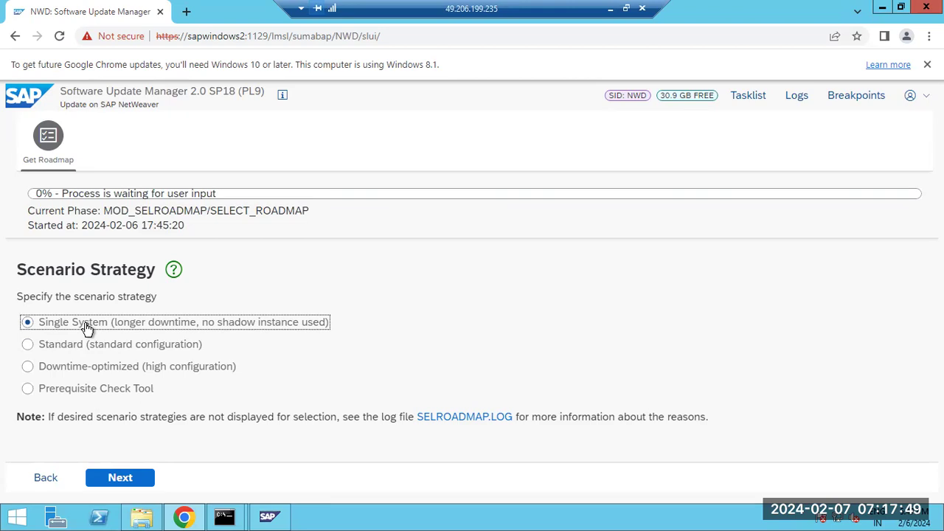
click(79, 346)
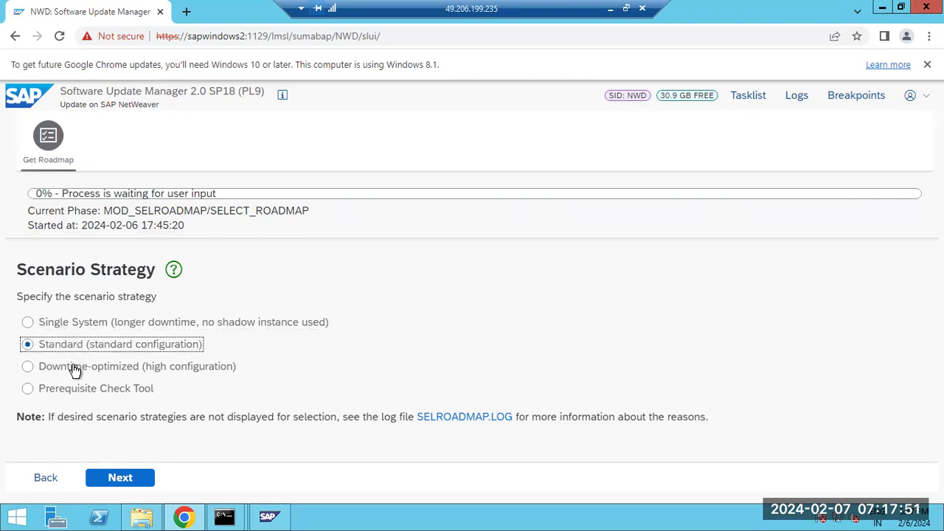
click(76, 370)
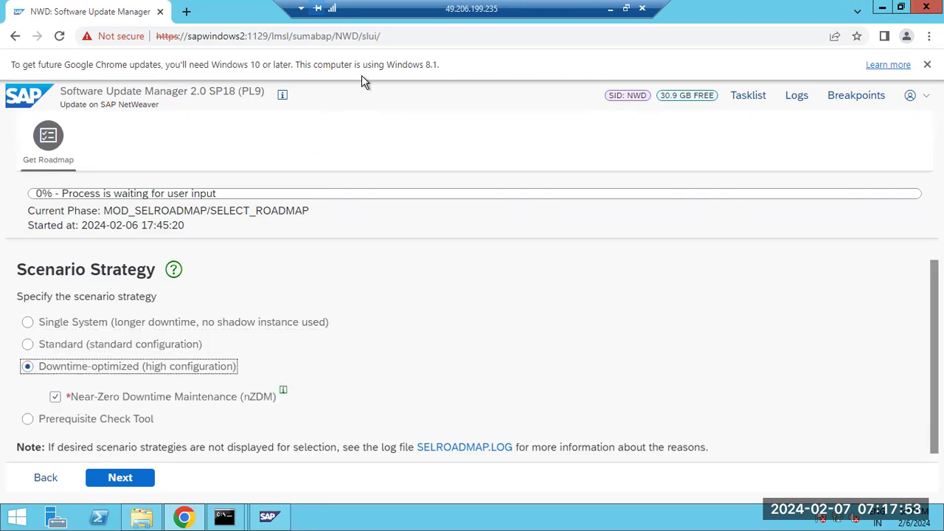
click(111, 347)
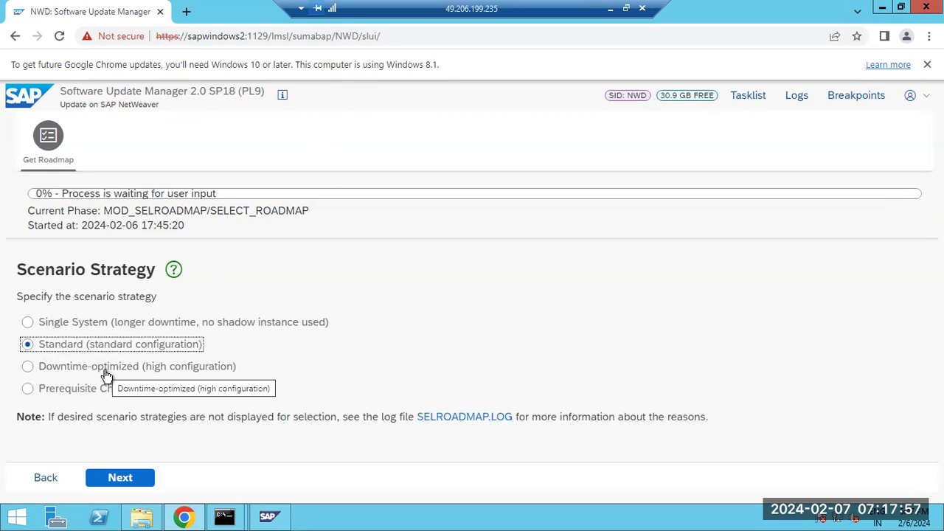
- Switch to Paint and draw two black square outlines side by side beside the notes, the first about 210 × 220 px
click(610, 13)
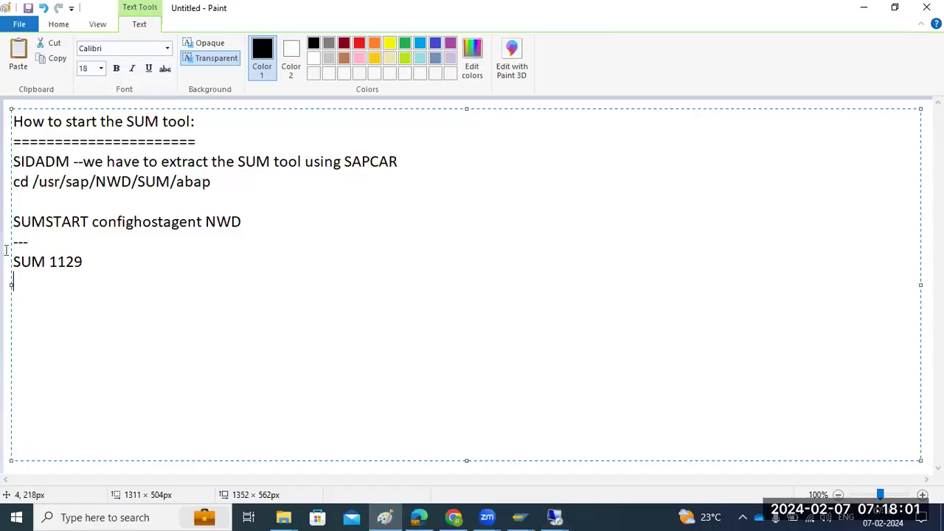
click(304, 44)
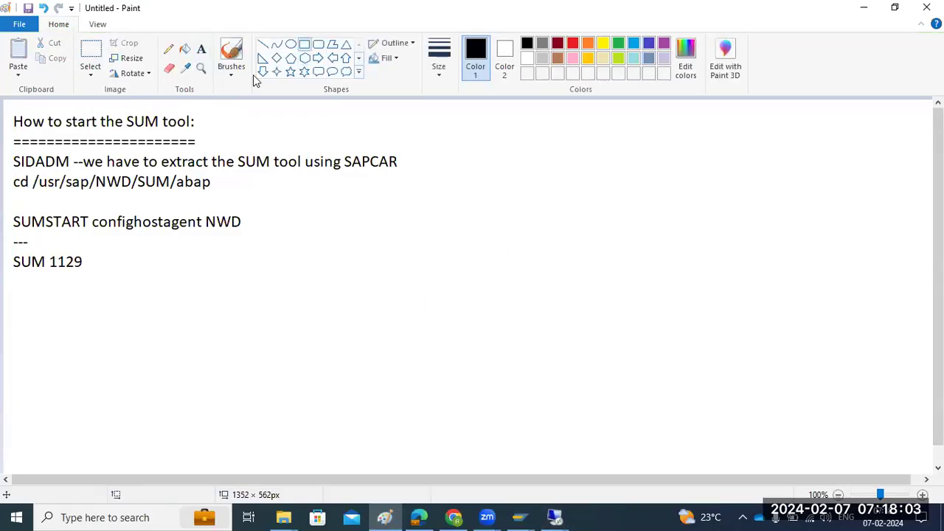
drag(343, 187, 488, 337)
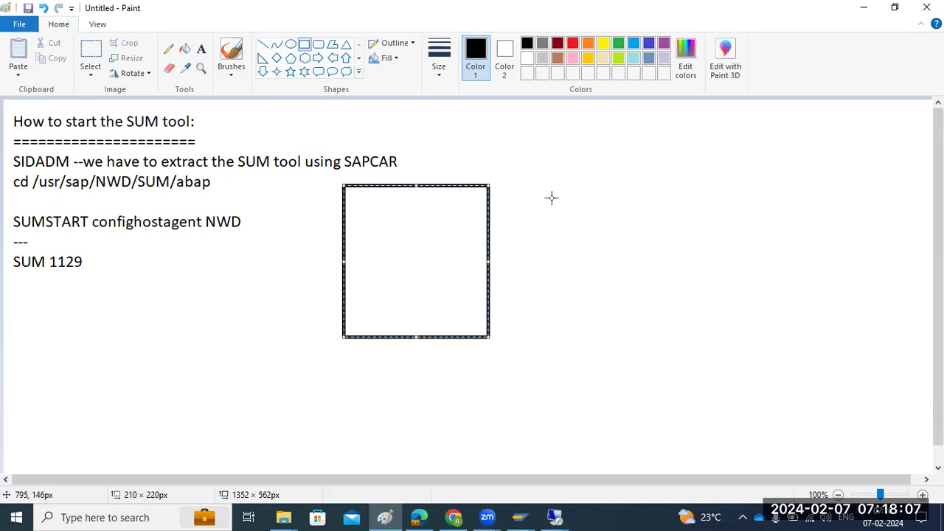
drag(545, 186, 684, 337)
click(612, 410)
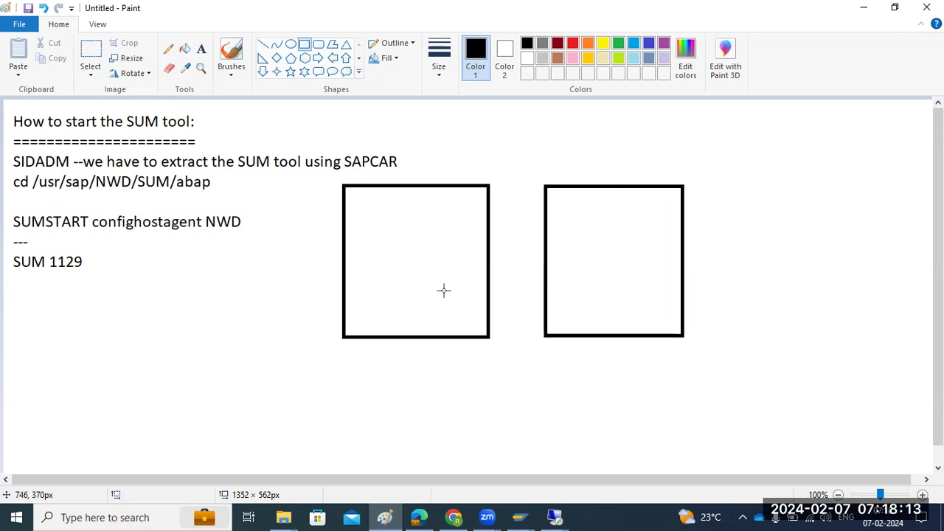
- Draw one diagonal arrow into the second square, another arrow from the second square to the first, and a short dash
click(263, 44)
drag(508, 350, 582, 265)
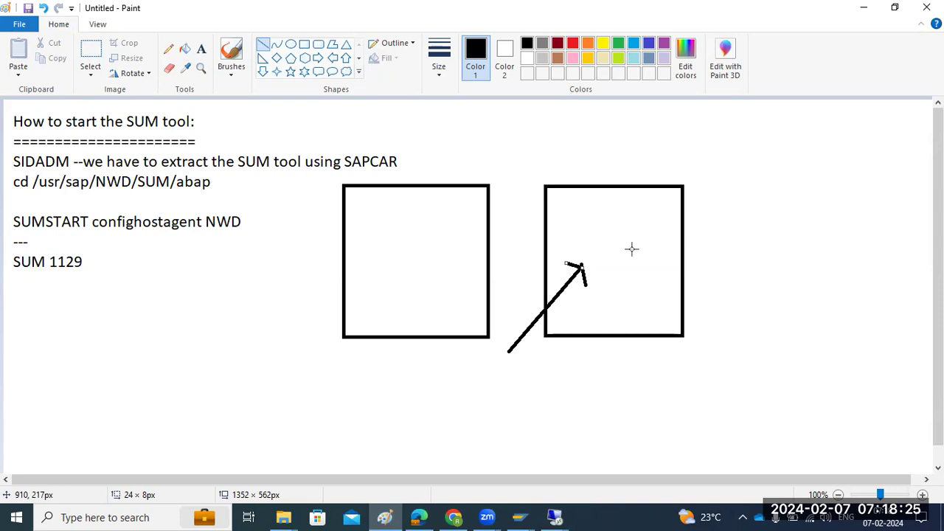
drag(567, 221, 451, 218)
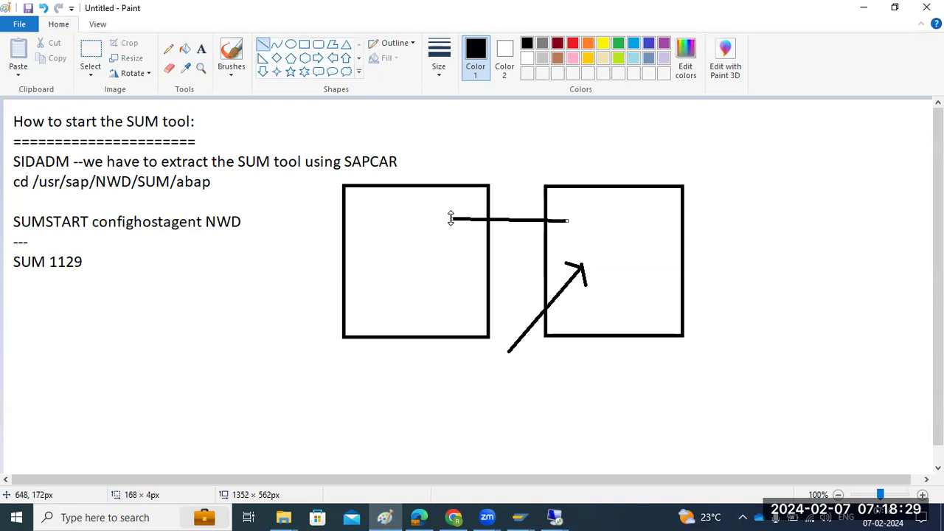
drag(580, 221, 446, 220)
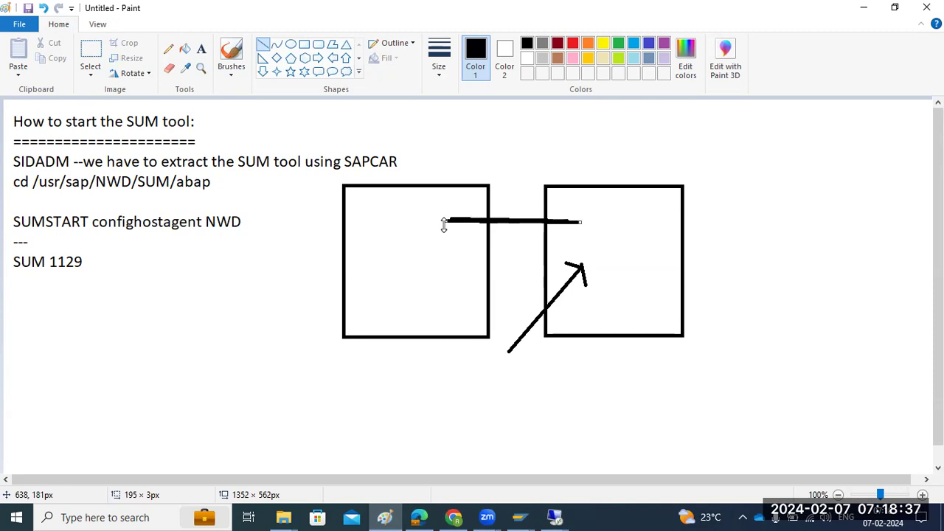
mouse_move(458, 210)
mouse_down()
mouse_move(435, 227)
mouse_move(449, 228)
mouse_move(433, 216)
mouse_up()
drag(650, 237, 660, 236)
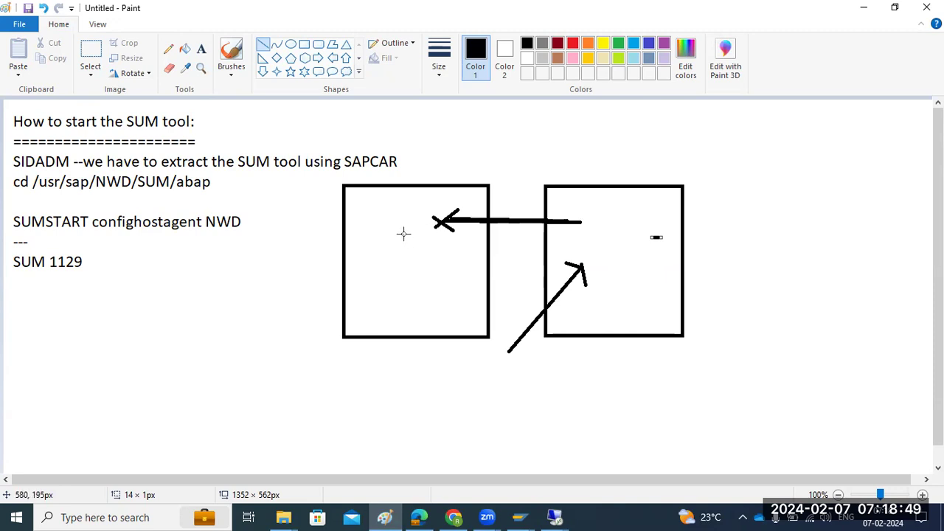
- Return to the remote SUM page and review the scenario strategies, focusing on Single System's downtime and shadow instance notes alongside the Paint diagram
click(555, 517)
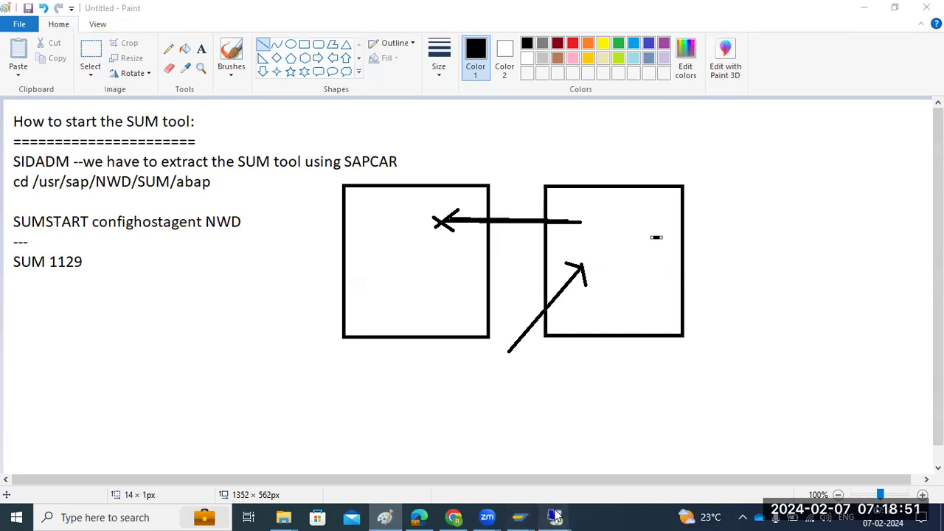
click(626, 453)
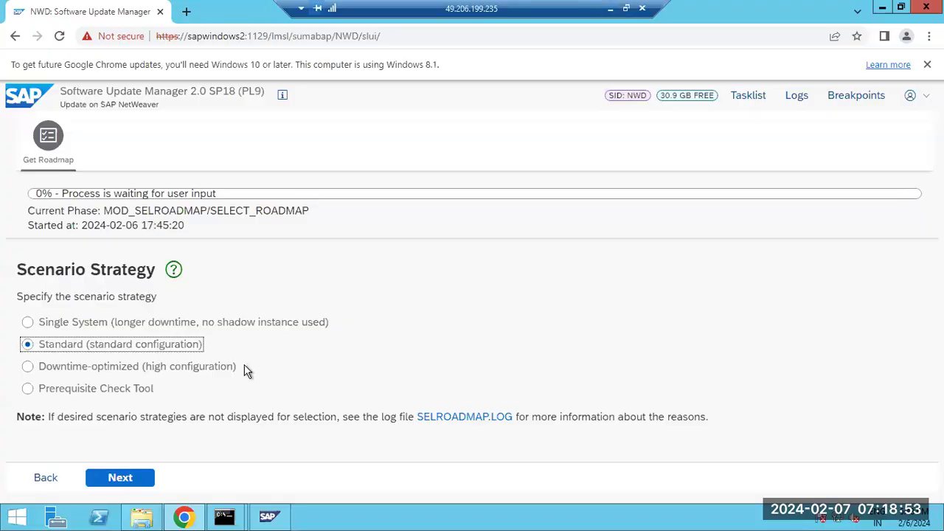
click(76, 368)
click(68, 343)
click(66, 324)
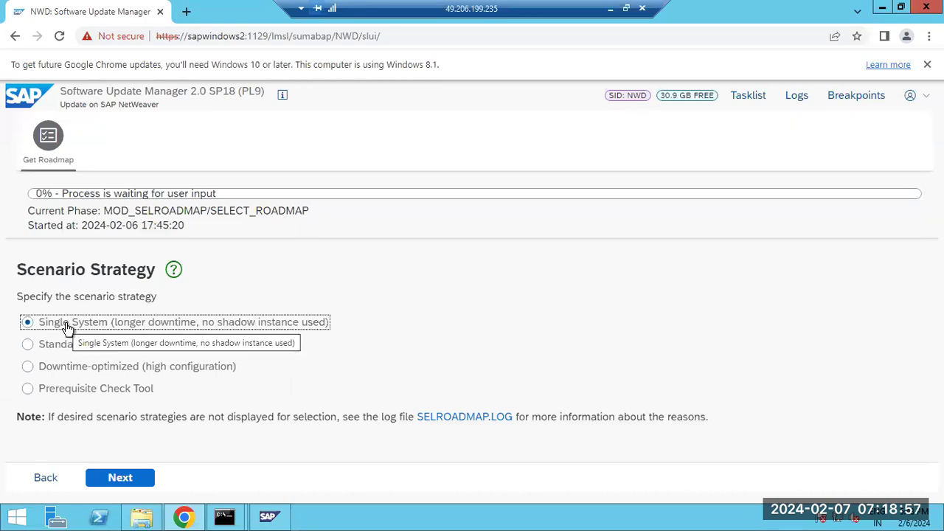
drag(228, 324, 273, 330)
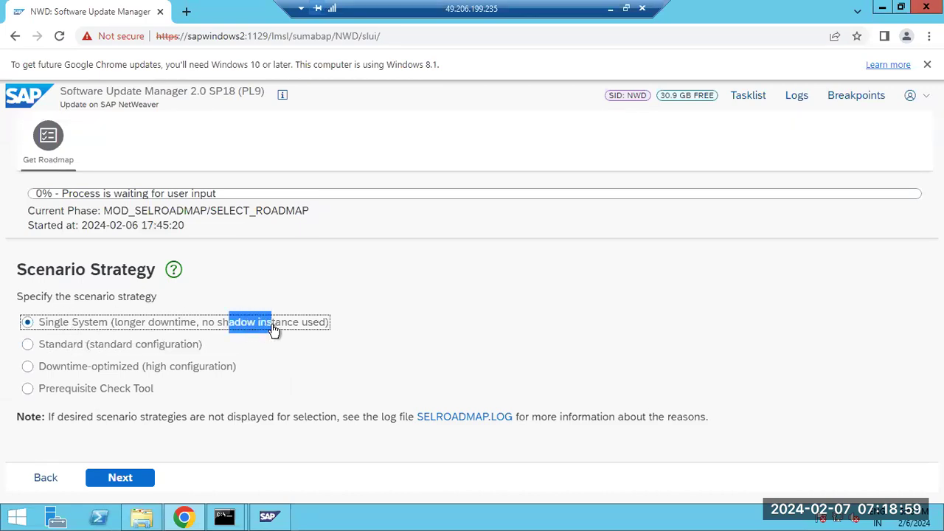
drag(124, 325, 155, 332)
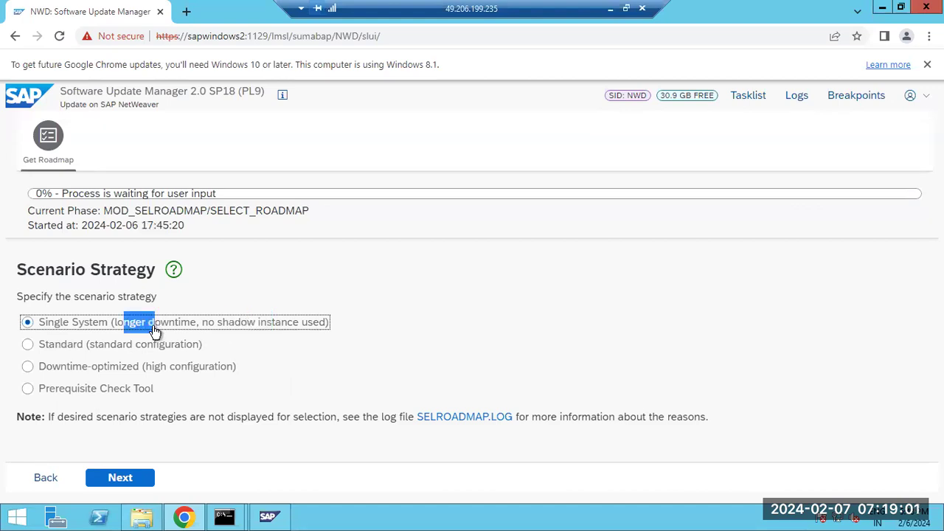
click(610, 10)
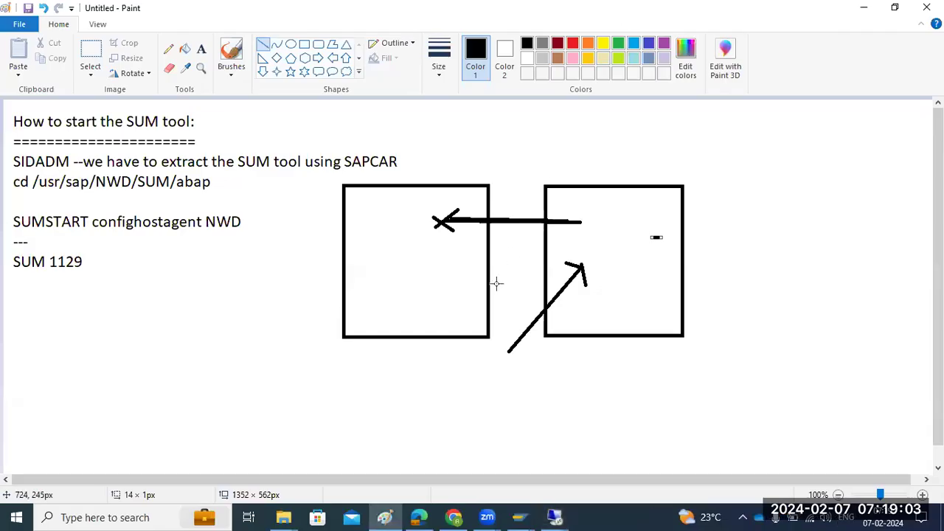
click(554, 517)
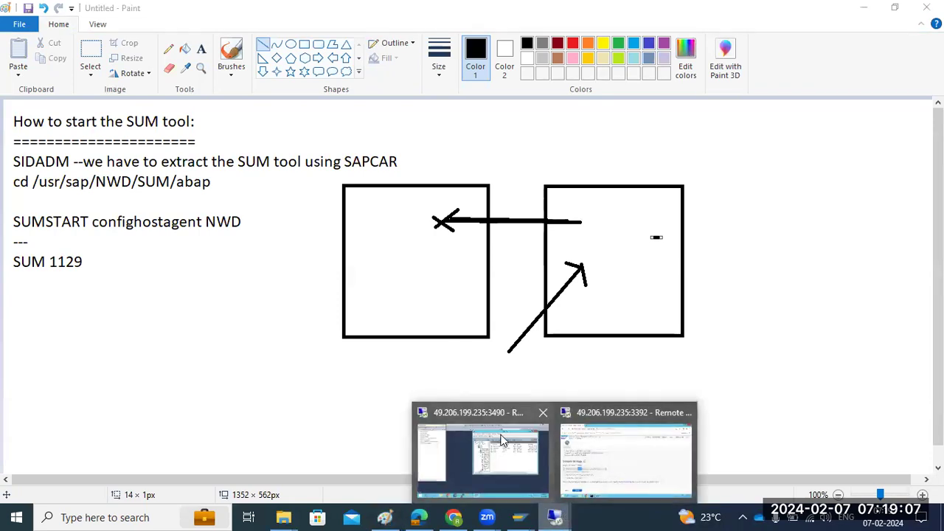
click(616, 465)
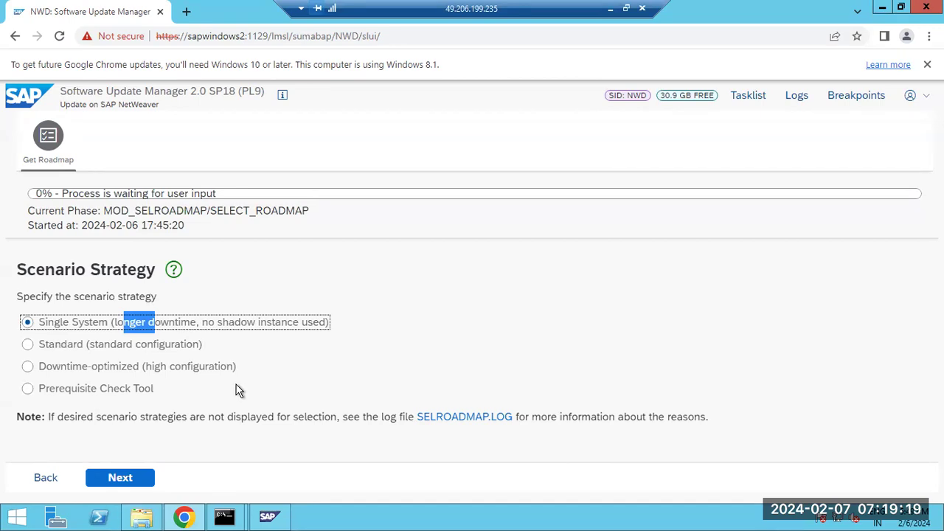
- Choose the Standard (standard configuration) scenario strategy and continue through the additional parameters with archive authenticity checking enabled
click(152, 347)
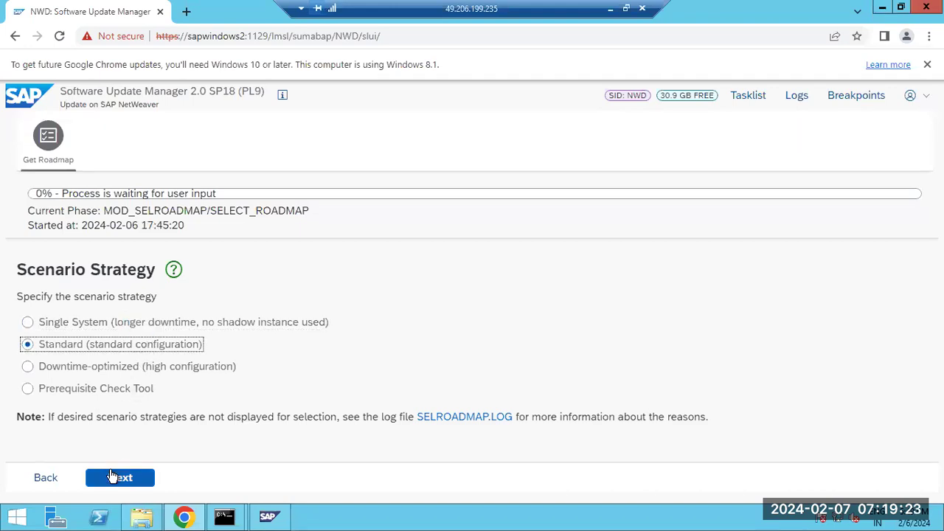
click(112, 477)
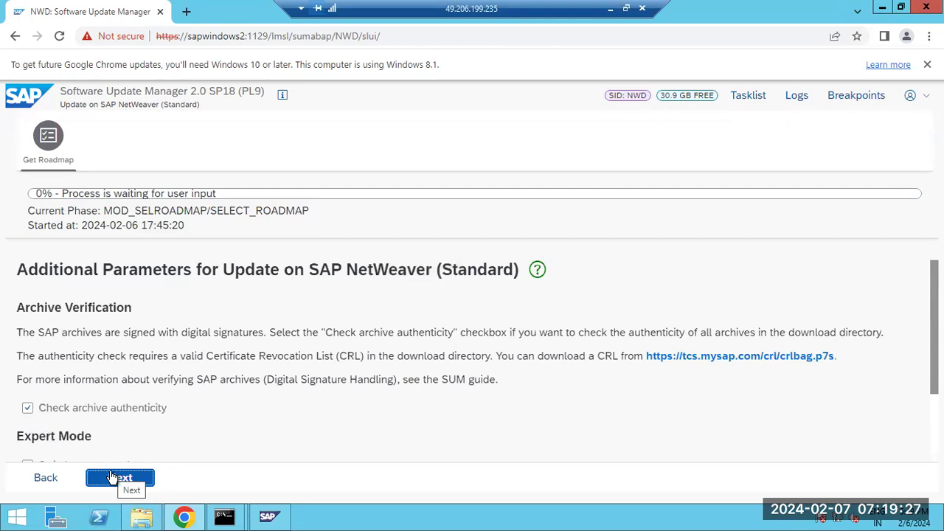
click(110, 472)
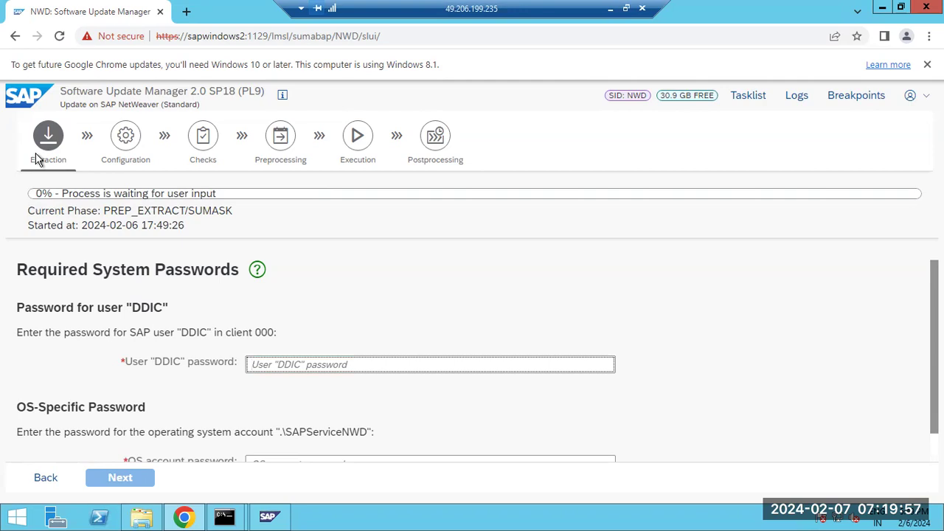
- Switch to Paint and undo all the shapes and notes until the canvas is blank
click(608, 9)
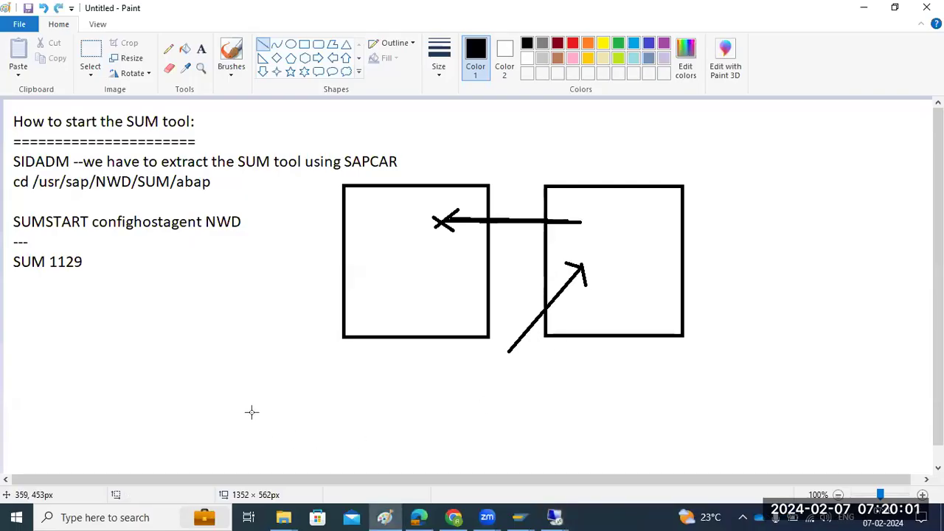
key(ctrl+z)
key(ctrl+z)
key(ctrl+z)
key(ctrl+z)
key(ctrl+z)
key(ctrl+z)
key(ctrl+z)
key(ctrl+z)
key(ctrl+z)
key(ctrl+z)
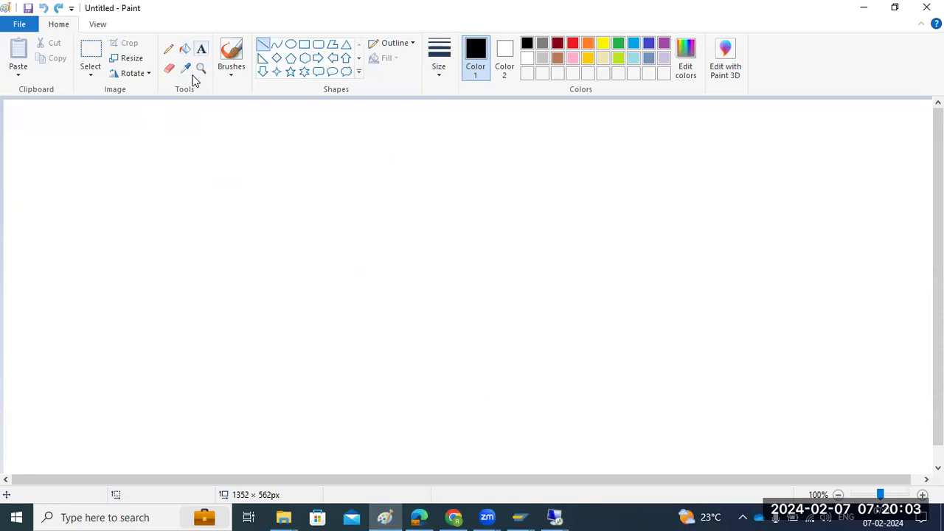
- Add a text area about 516 × 494 px and list EXTRACTION, CONFIGURATION and CHECKS on separate lines
click(201, 49)
drag(13, 126, 366, 465)
text(EX)
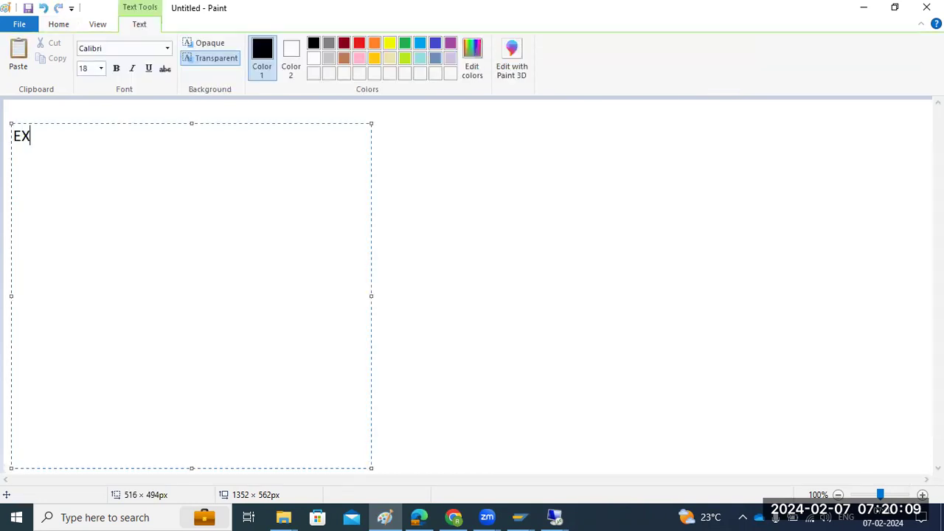
text(TRACTION)
key(Return)
text(CONFI)
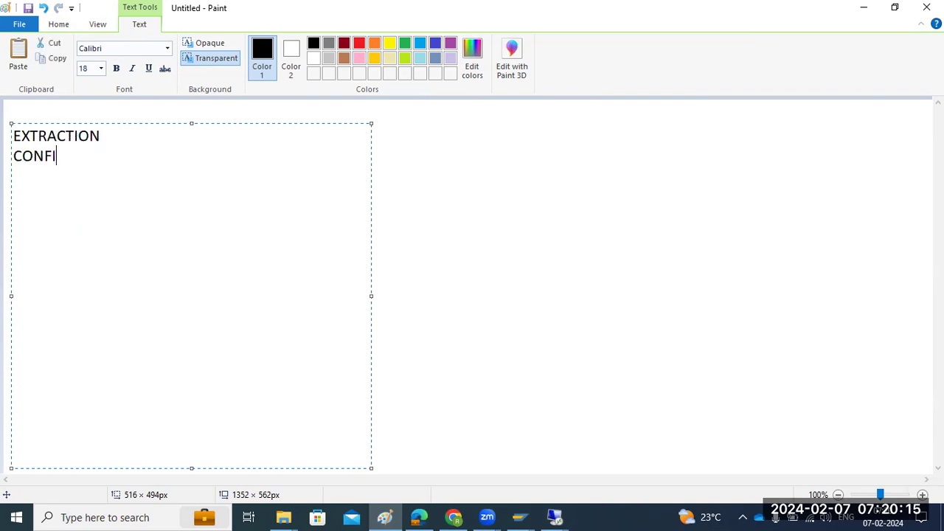
text(GURATION)
key(Return)
text(CHECKS)
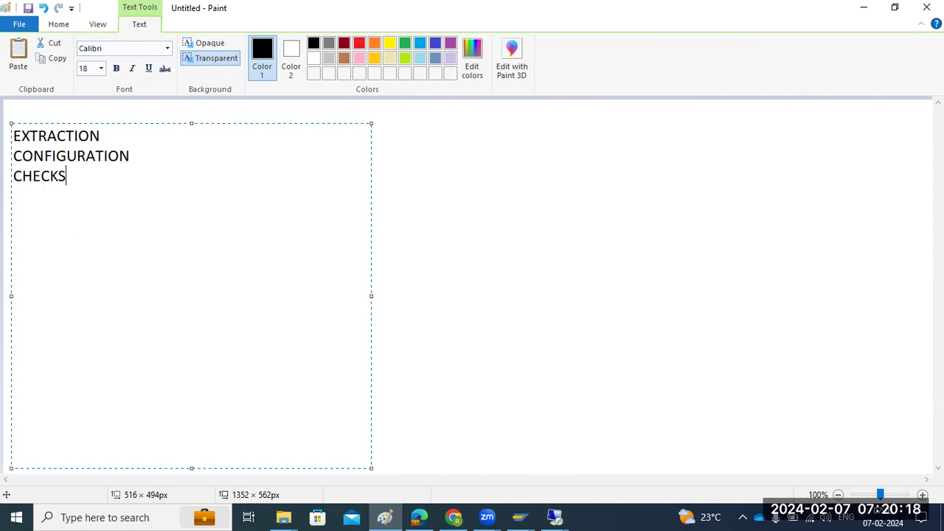
- Add PREPROCESSING, EXECUTION and POSTPROCESSING on separate lines to the list of SUM phases
key(Return)
text(PREPROCESSING)
key(Return)
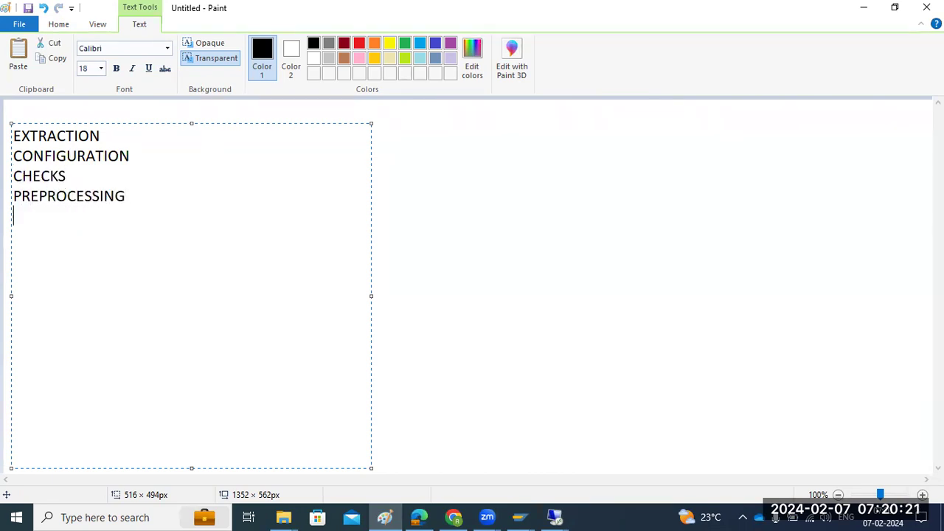
text(EXECUTION)
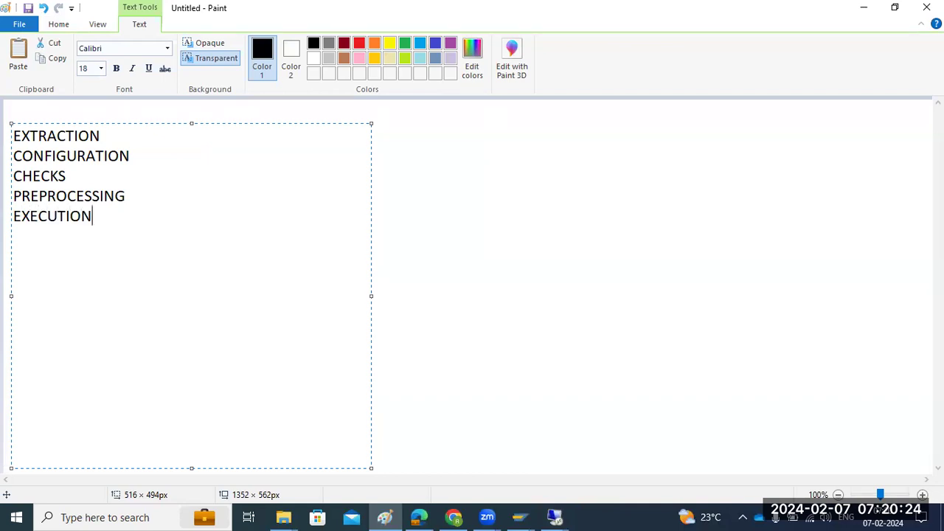
key(Return)
text(POSTPROCESSING)
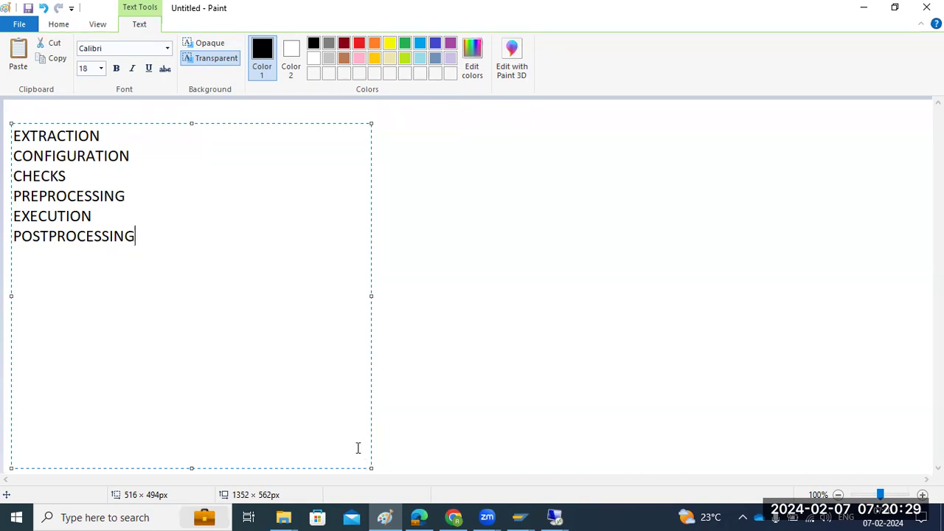
mouse_move(557, 515)
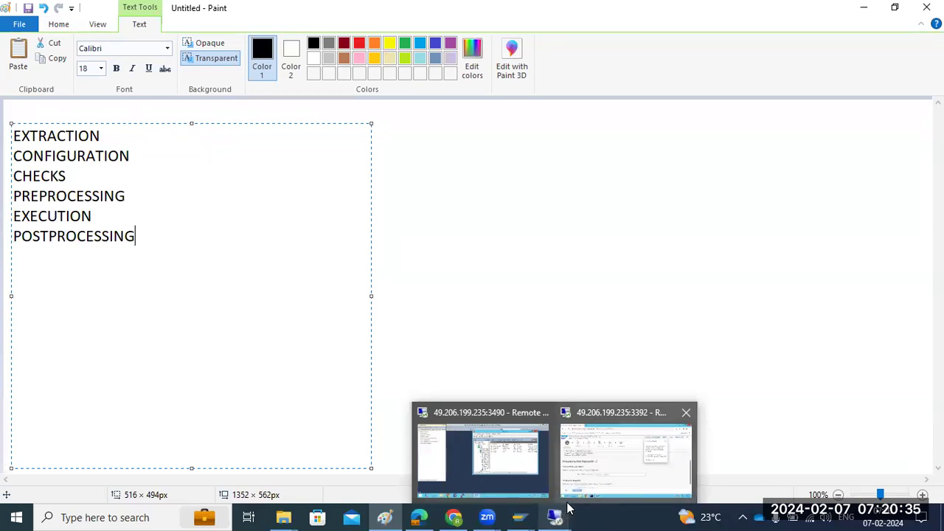
- Switch to the remote desktop session with the SUM page and try to submit the DDIC and OS account passwords
click(587, 466)
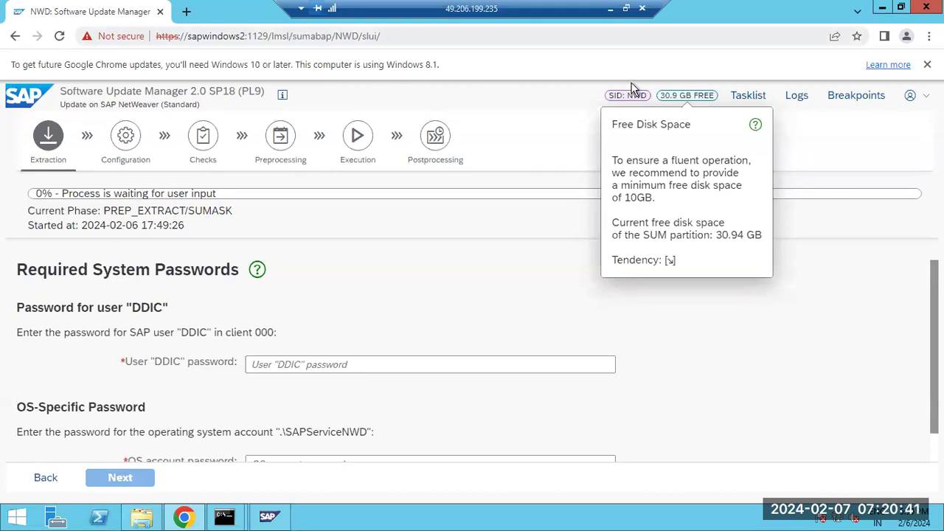
click(317, 365)
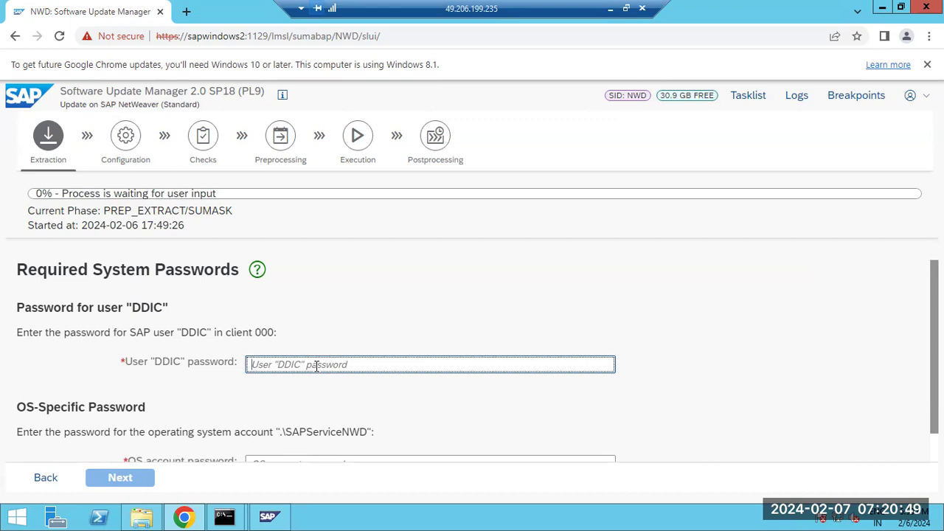
text(*******)
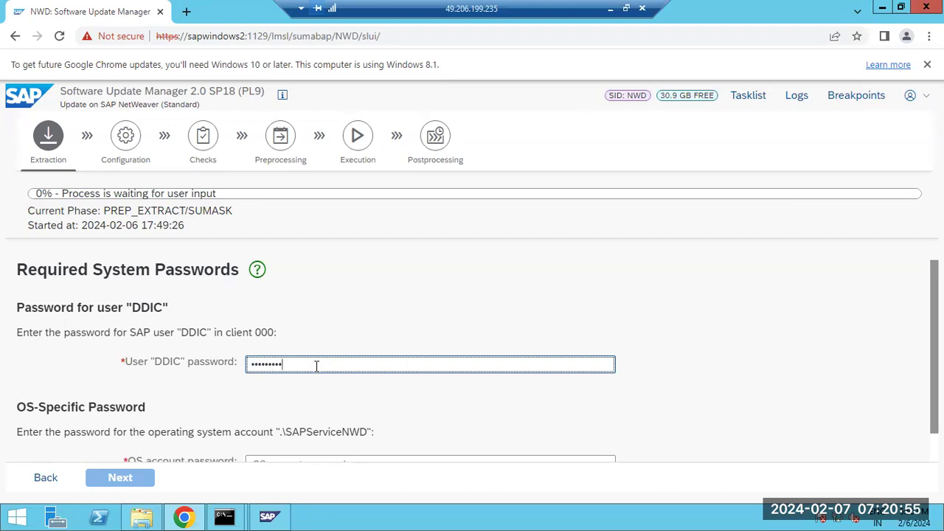
text(*)
scroll(316, 369, down, 1)
click(271, 428)
text(*****)
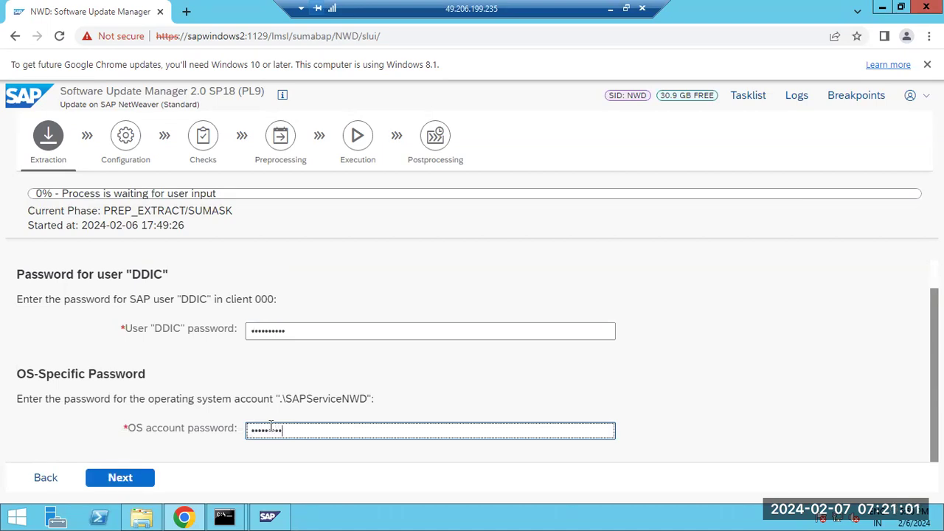
click(120, 478)
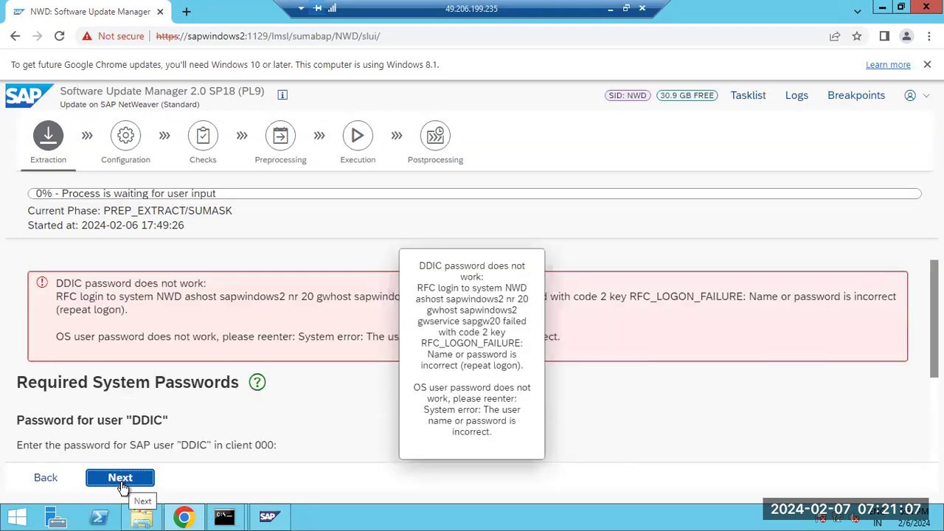
- Try the required system passwords again by re-entering the DDIC and OS account passwords and resubmitting them
scroll(282, 446, down, 1)
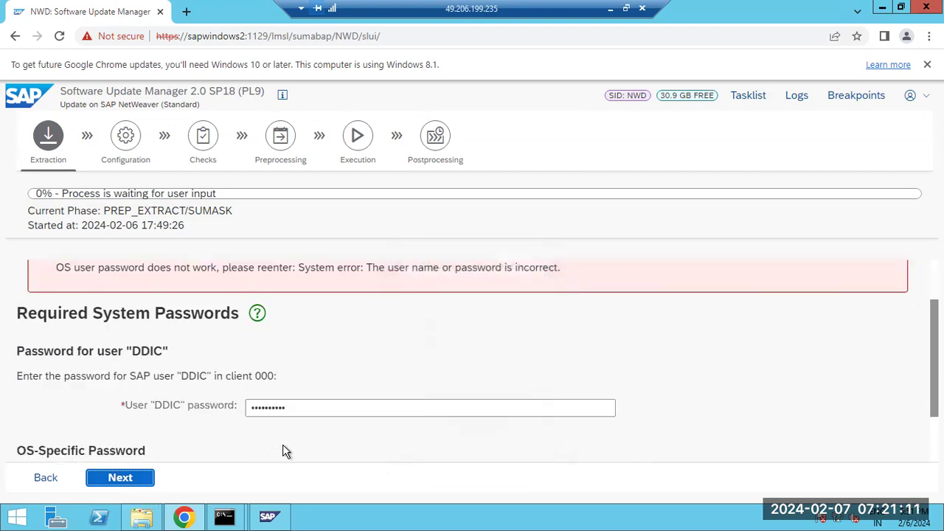
scroll(282, 452, up, 1)
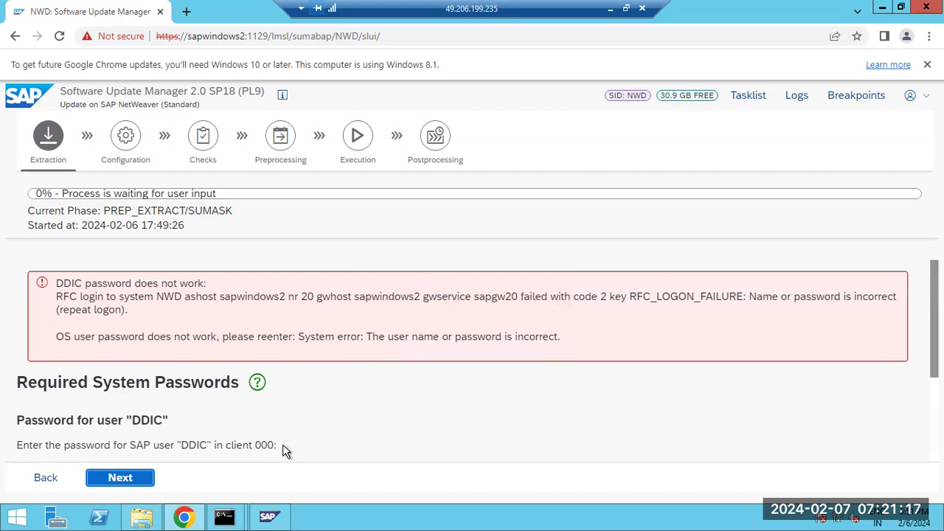
scroll(282, 444, down, 2)
click(297, 339)
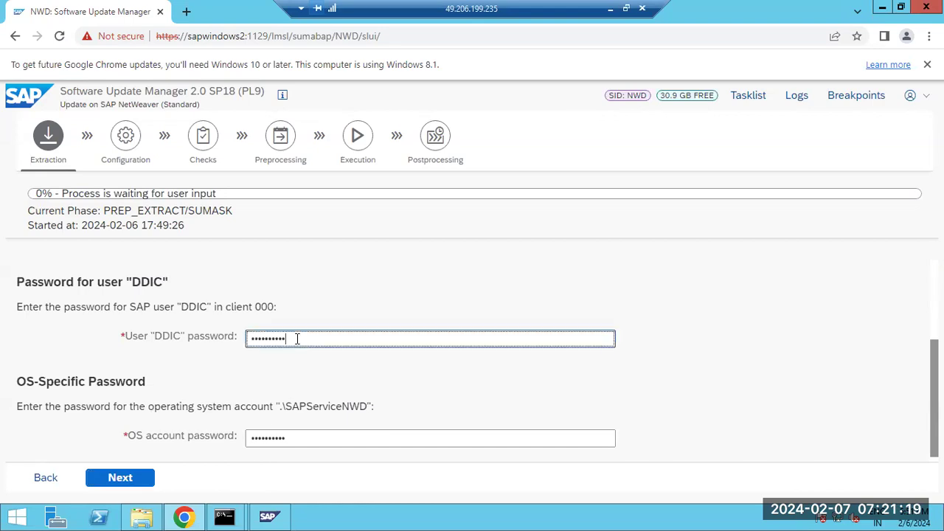
click(298, 436)
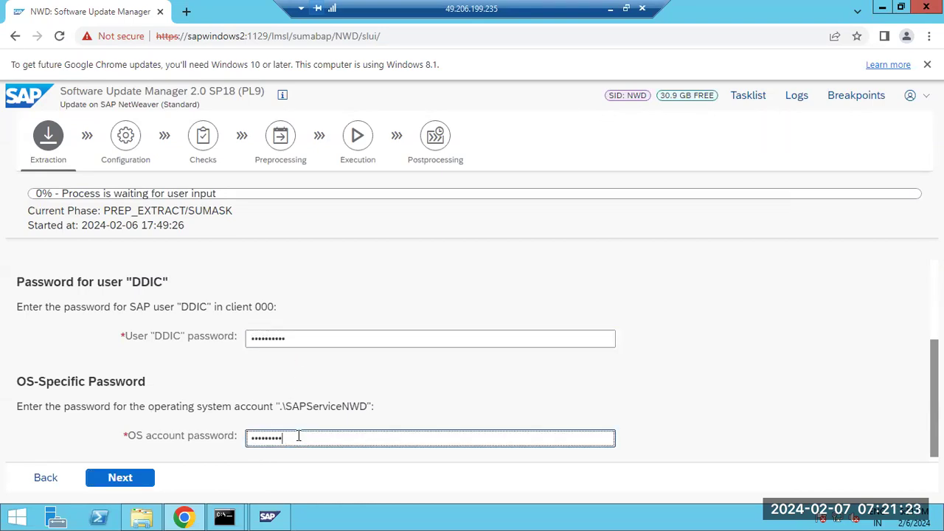
click(118, 481)
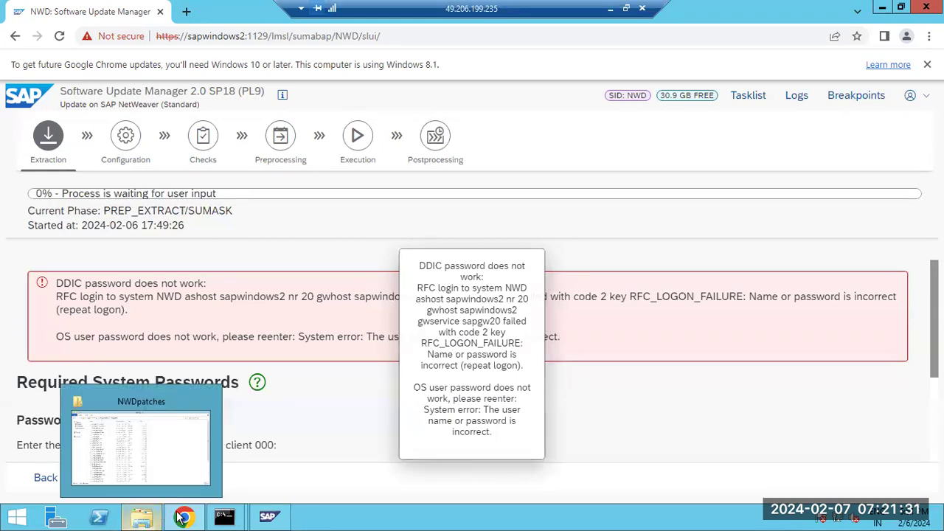
- Show the remote desktop, start SAP Logon and open the NWD connection
right_click(357, 520)
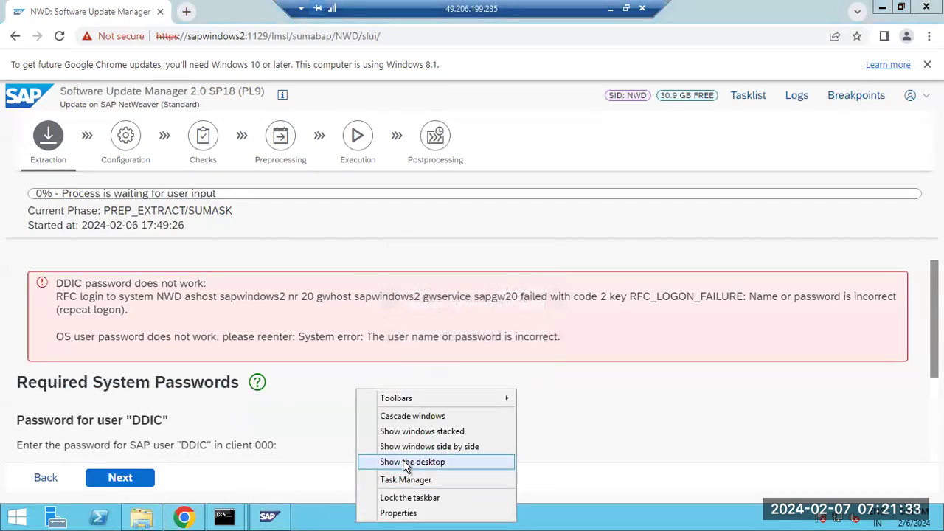
click(405, 463)
click(16, 246)
double_click(16, 245)
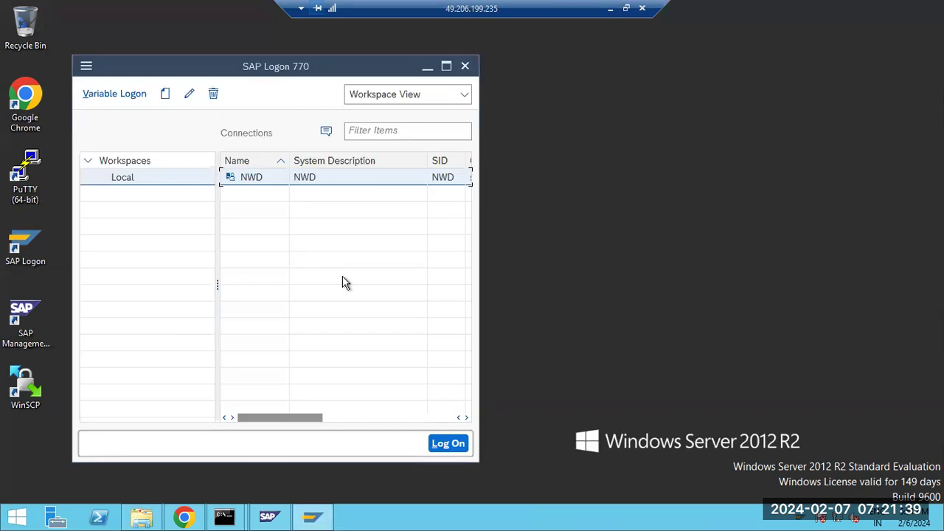
double_click(246, 181)
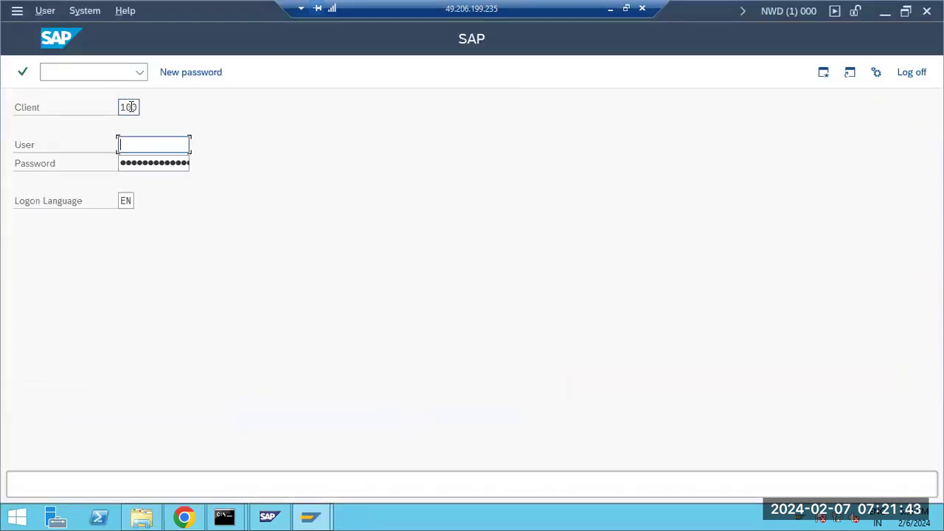
- Log on to client 000 as user ddic with the account password, continuing without ending any other logons
click(131, 107)
double_click(130, 107)
text(000)
key(Tab)
text(ddic)
key(Tab)
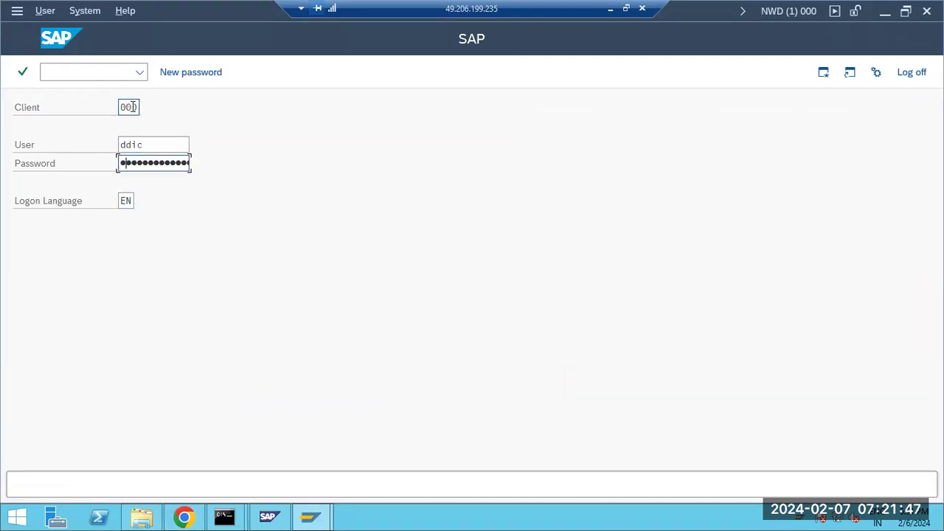
text(•••••••)
key(Return)
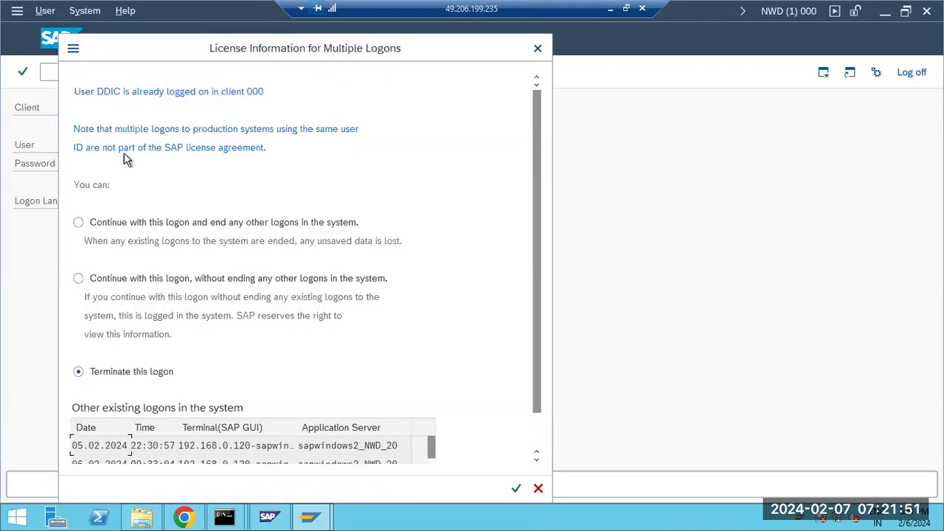
click(145, 278)
click(514, 490)
- Return to the SUM page in Chrome, replace the DDIC user password and resubmit the required system passwords
click(184, 516)
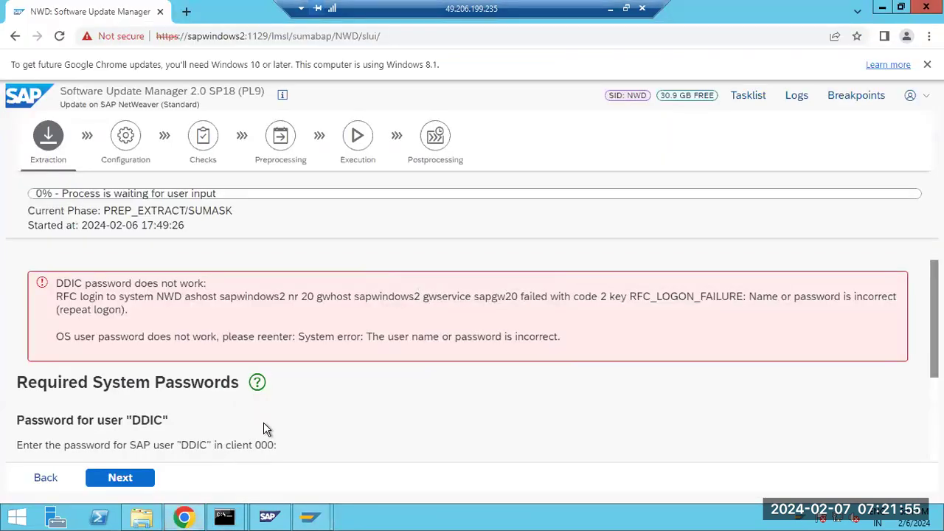
scroll(264, 422, down, 2)
click(301, 339)
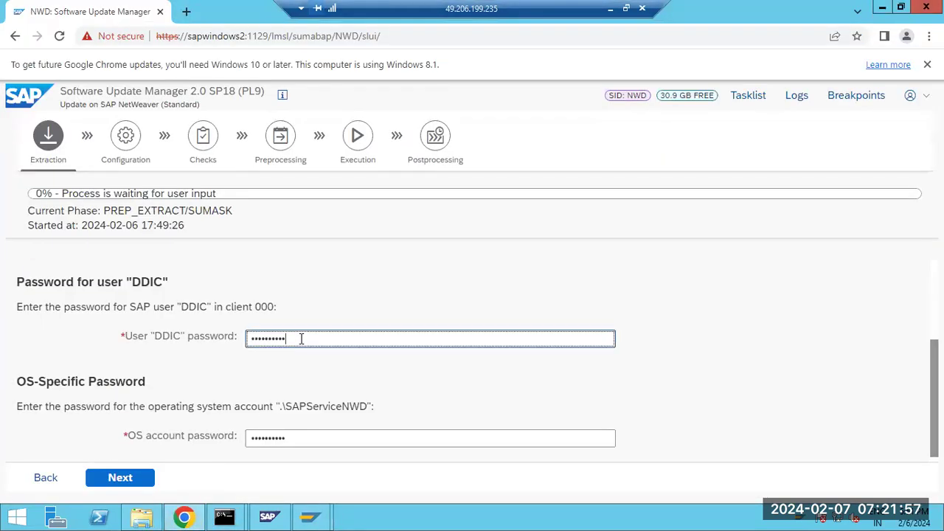
key(ctrl+a)
key(BackSpace)
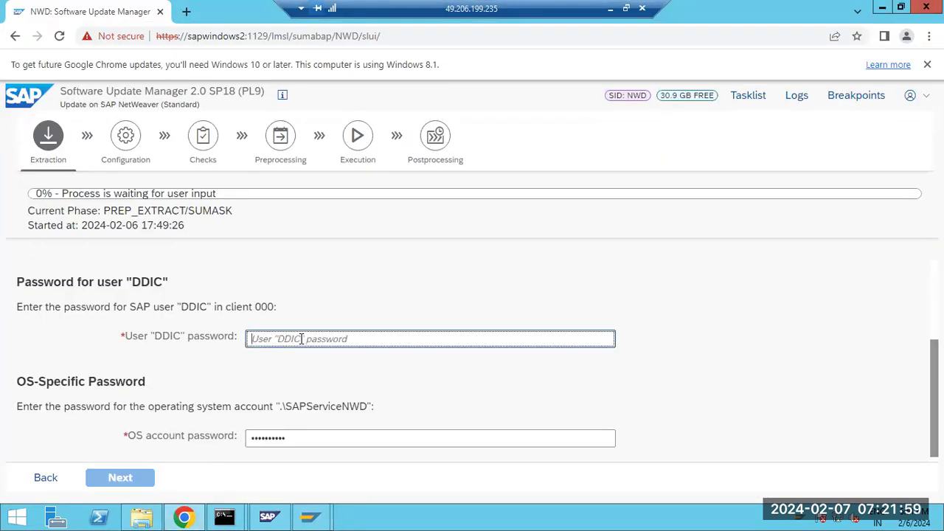
text(••••••)
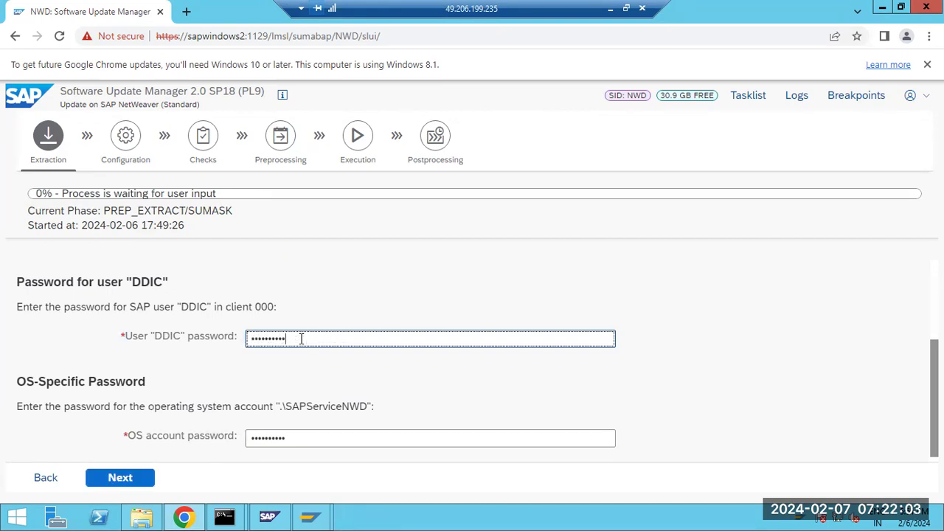
key(Return)
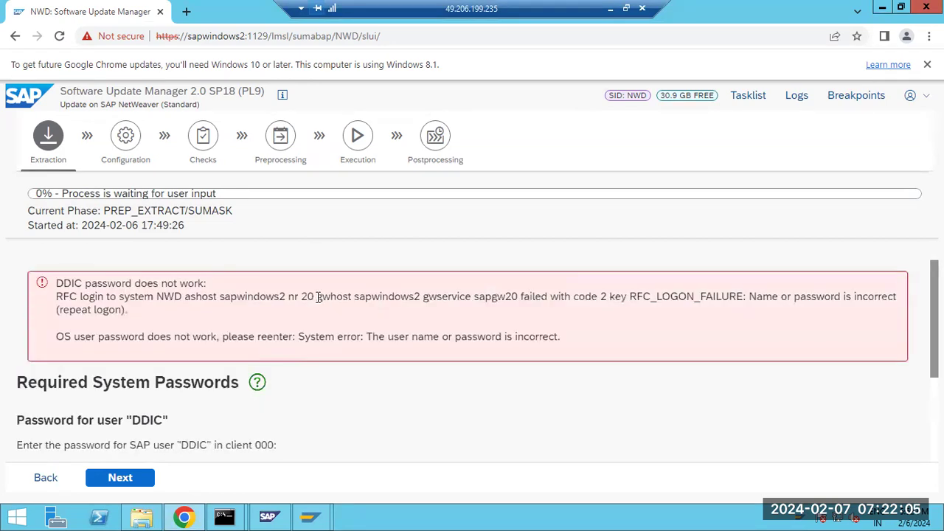
scroll(280, 369, down, 3)
click(132, 479)
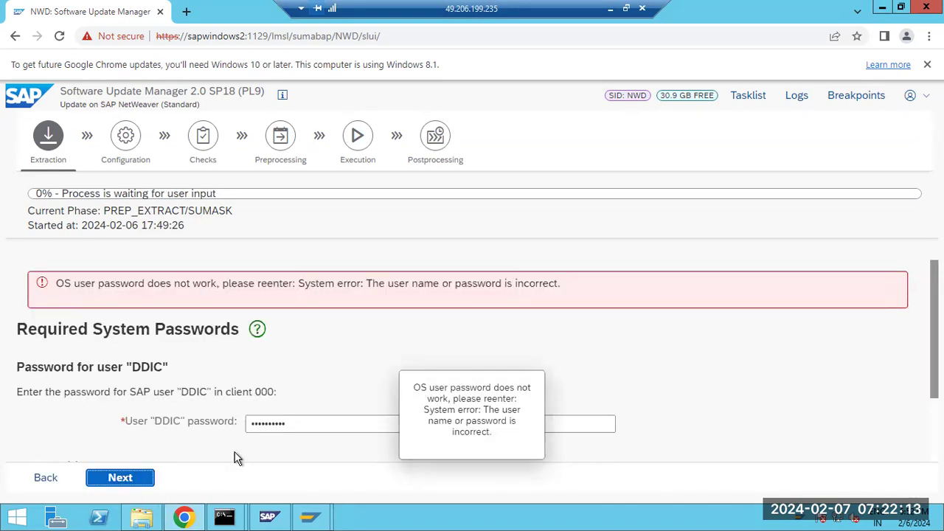
- Replace the OS account password for the SAPServiceNWD account and continue to the download directory settings
scroll(236, 457, down, 1)
scroll(236, 457, down, 1)
click(301, 428)
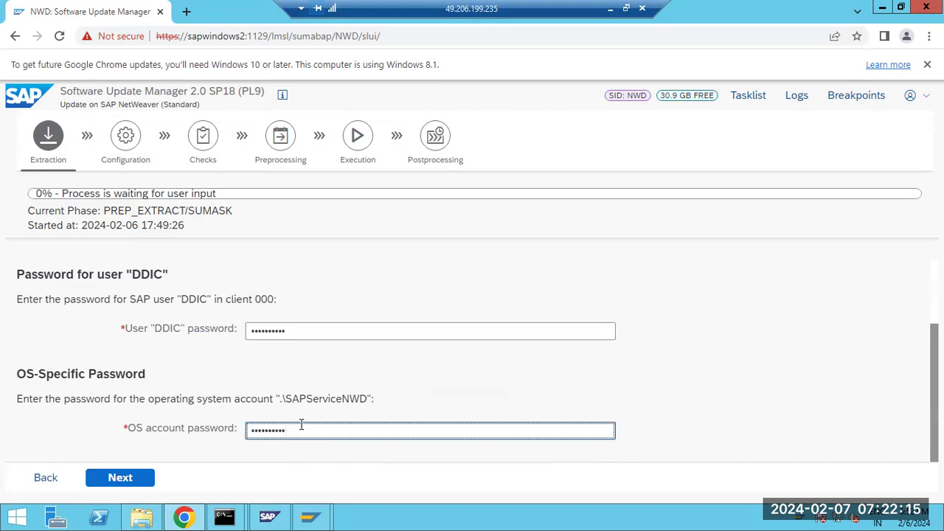
double_click(301, 427)
text(•••••••)
click(122, 481)
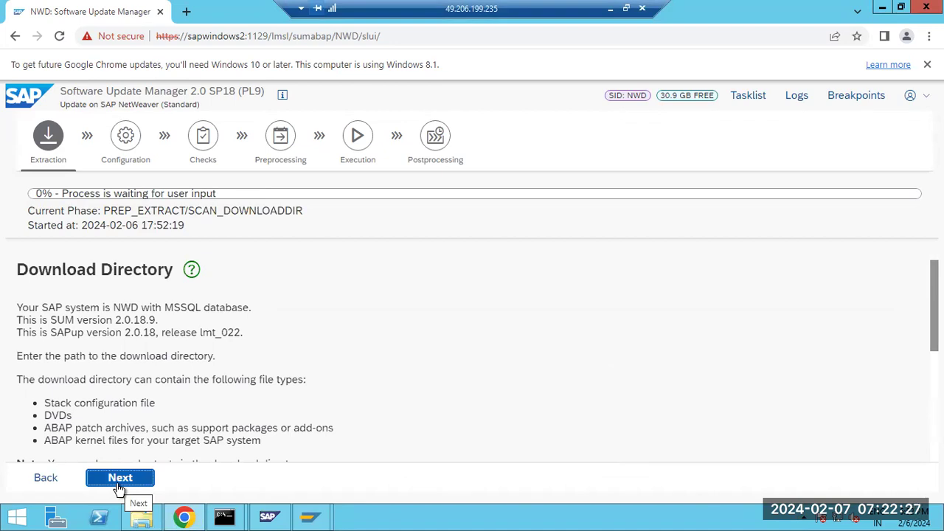
- Submit the download directory, and delete the files K-74002INSTPI (1).SAR and K-74003INSTPI (1).SAR from the NWDpatches folder
click(119, 480)
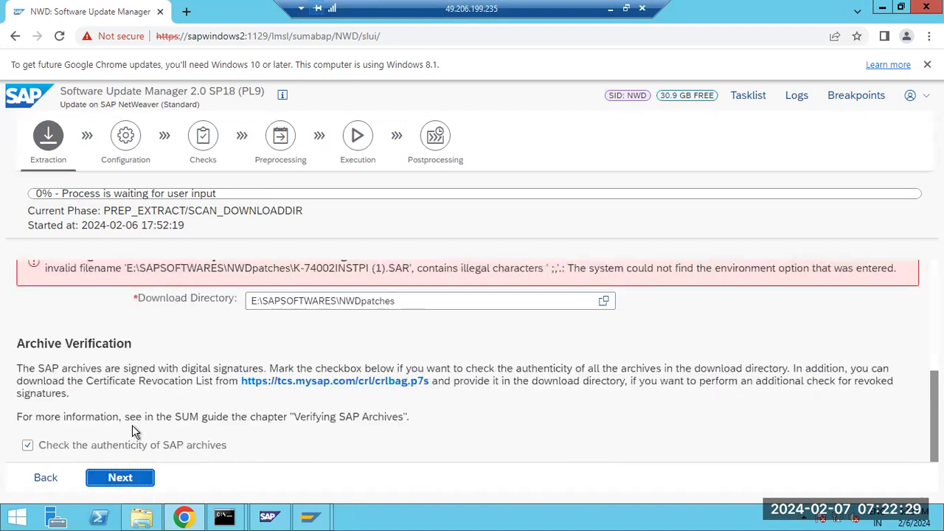
scroll(132, 425, up, 1)
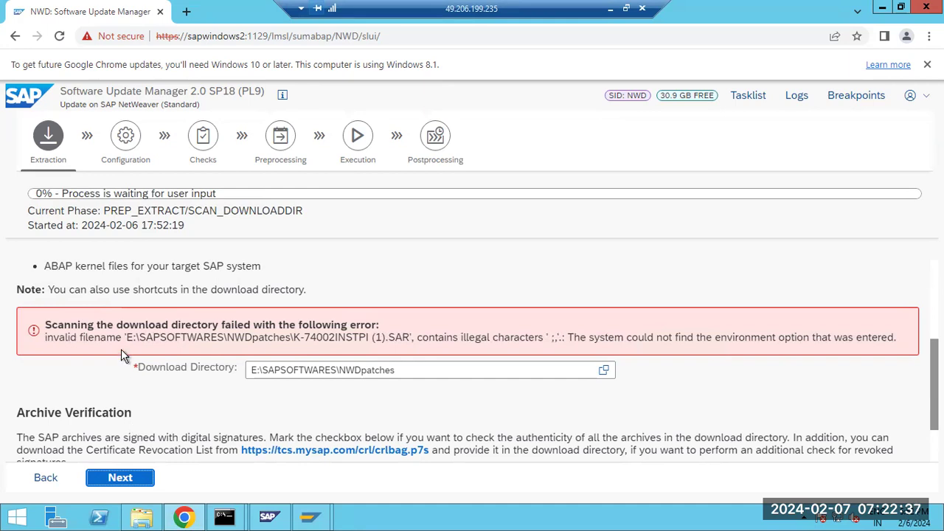
click(140, 518)
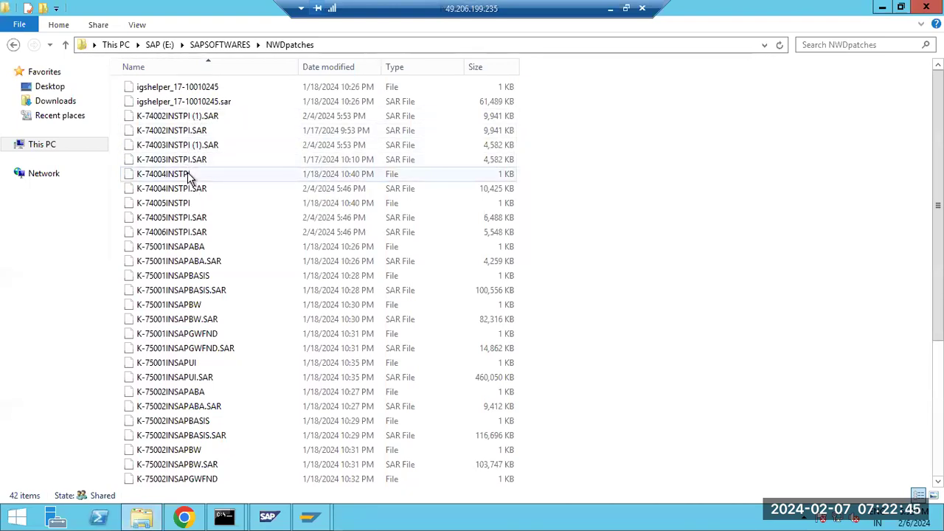
click(193, 121)
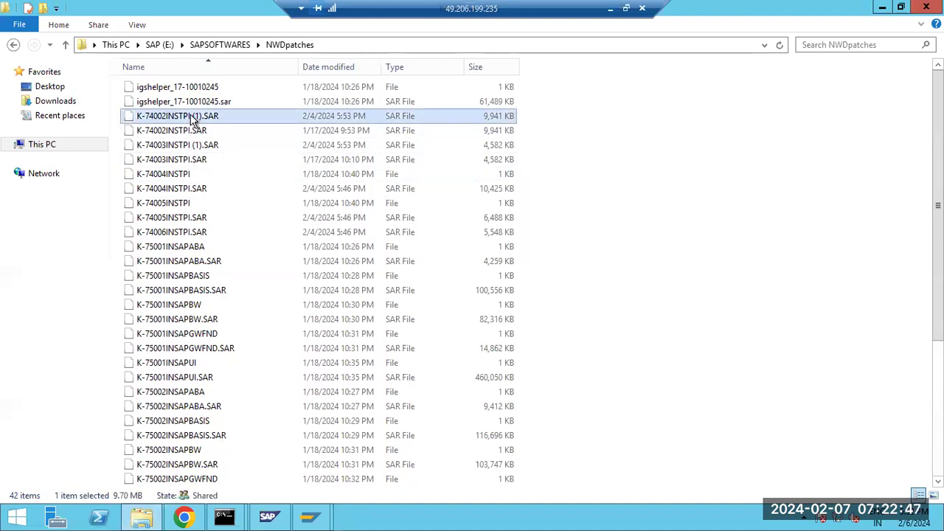
right_click(193, 121)
click(233, 255)
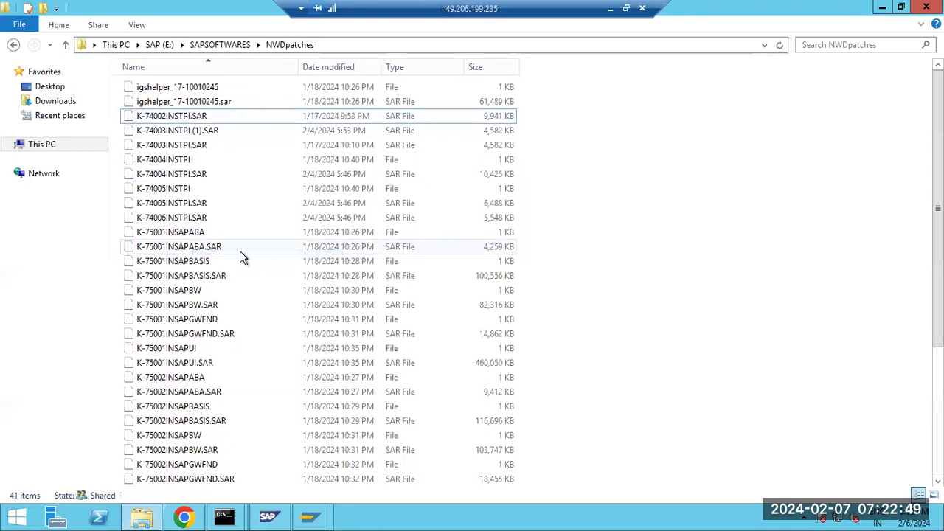
click(178, 133)
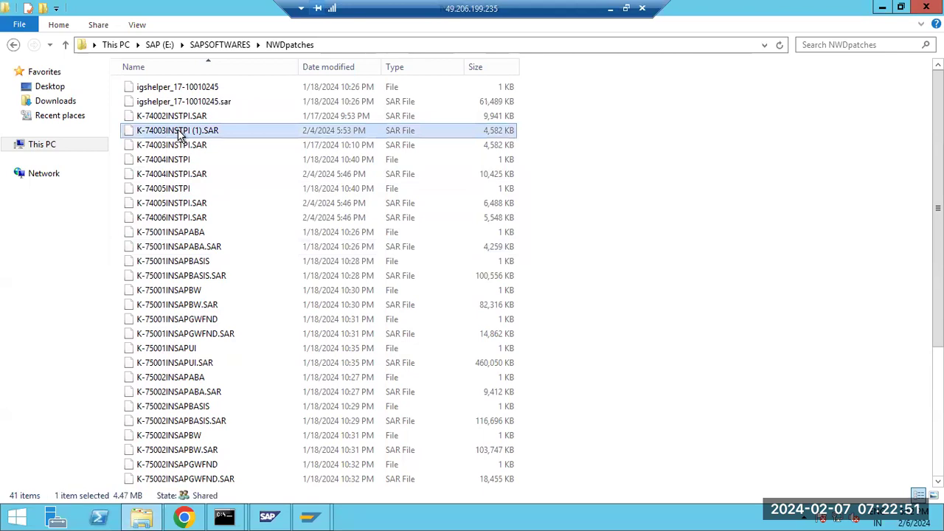
right_click(177, 132)
click(212, 271)
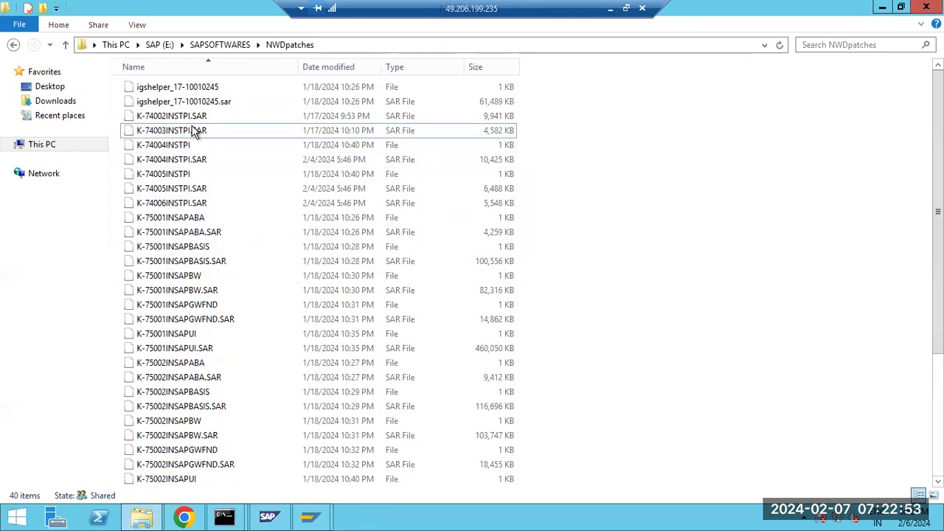
scroll(194, 130, down, 4)
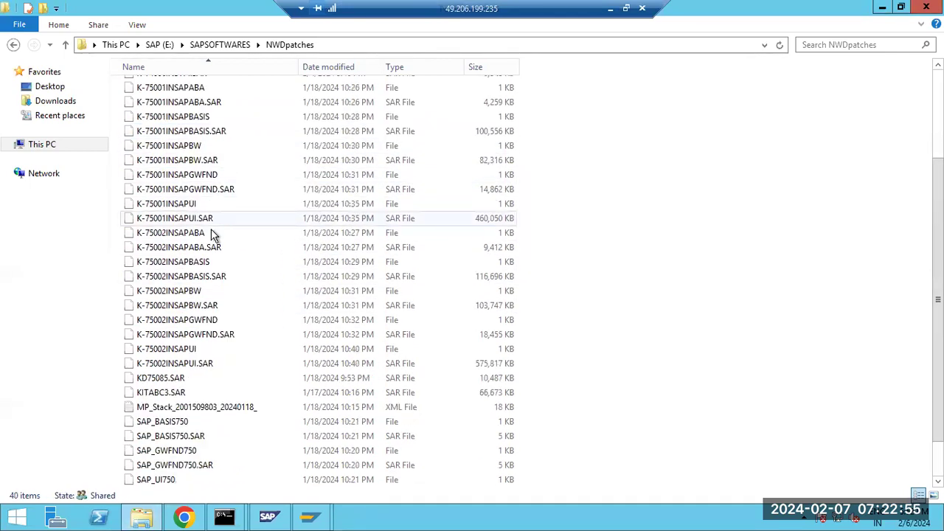
- Return to the SUM page, rescan the download directory E:\SAPSOFTWARES\NWDpatches and highlight the scan log lines
click(186, 517)
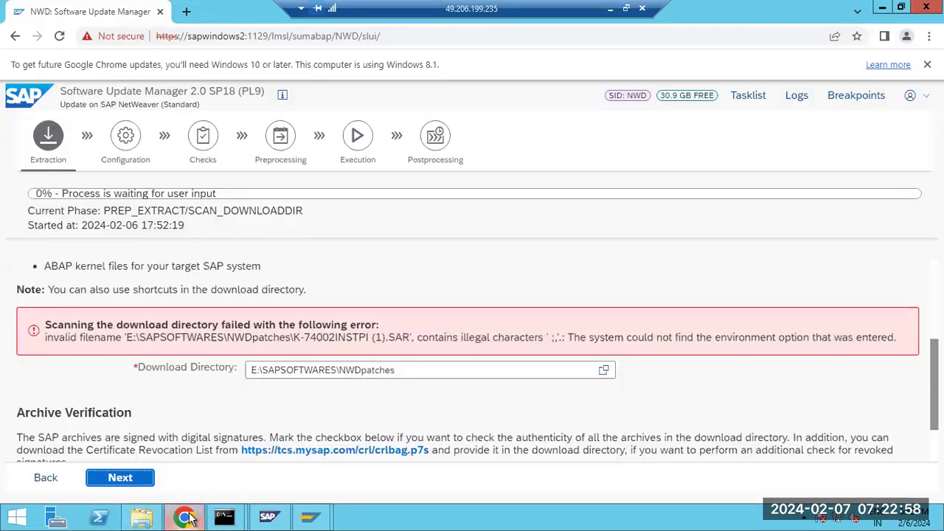
double_click(376, 337)
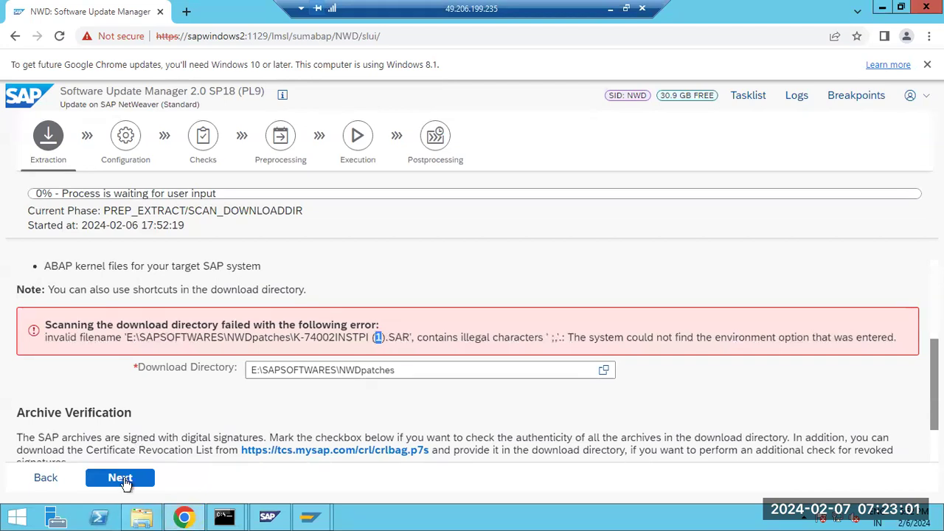
click(123, 480)
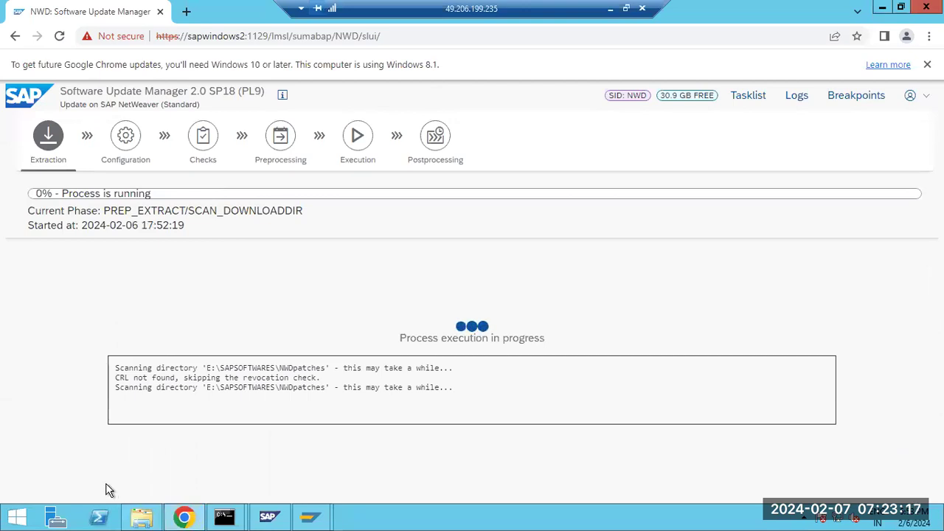
drag(208, 368, 432, 374)
key(ctrl+a)
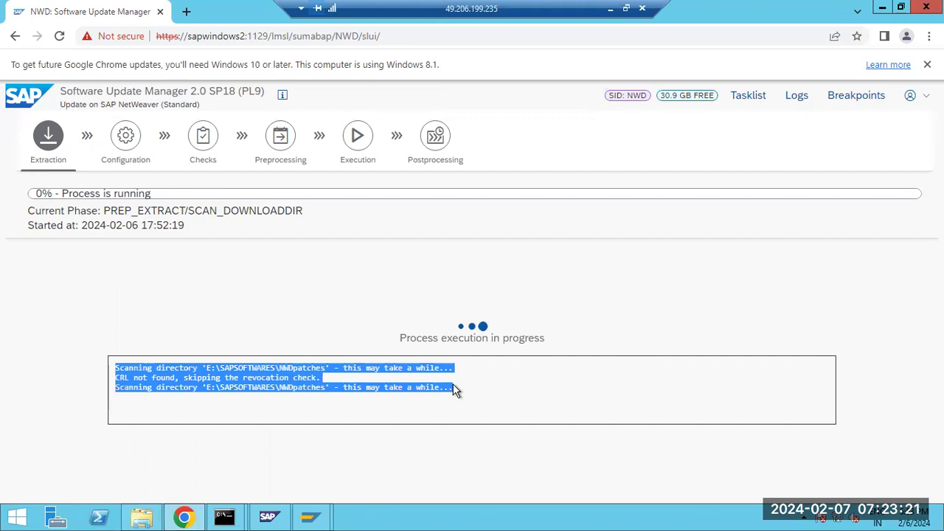
- Show the list of the six SUM phases in Paint, finish its text entry, and return to the remote desktop session running SUM
click(225, 381)
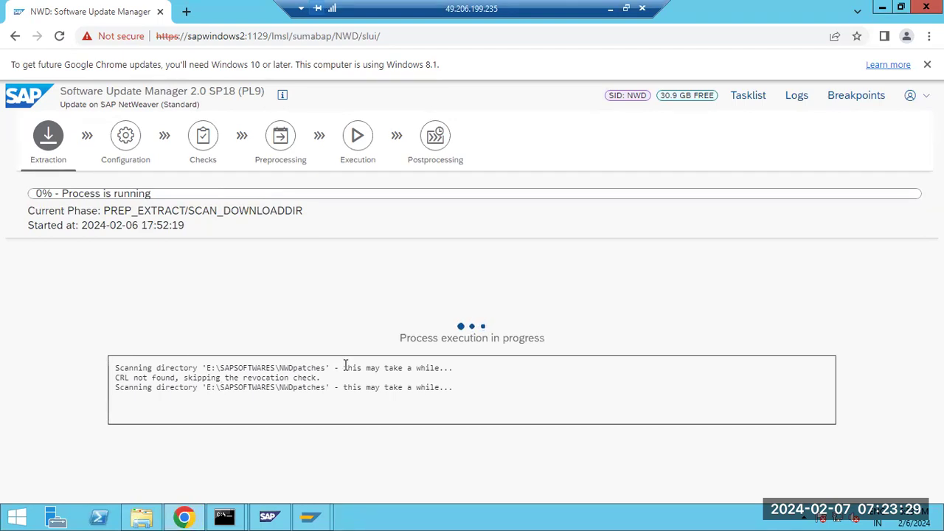
click(610, 9)
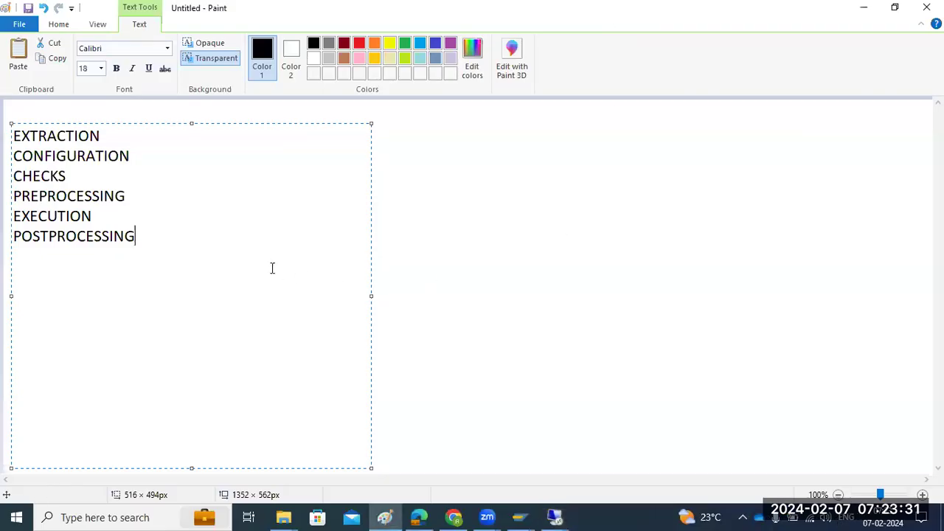
click(518, 264)
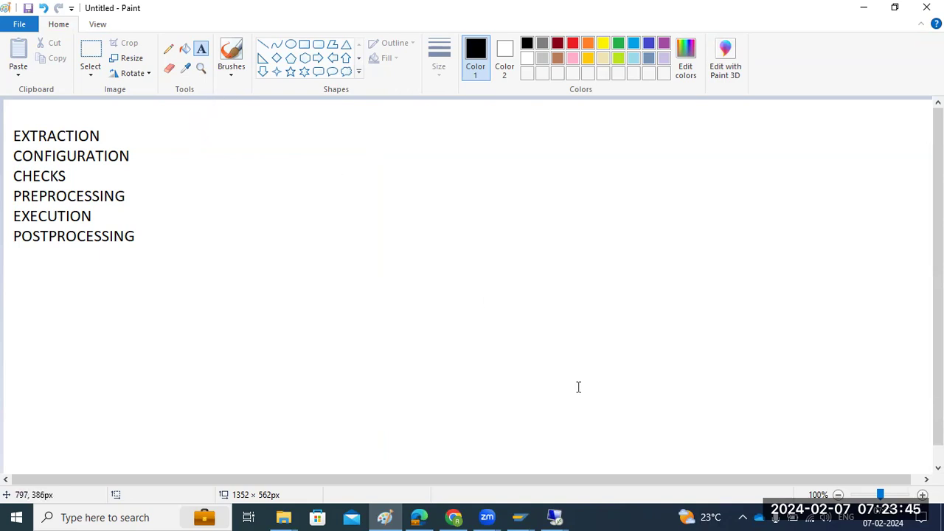
click(554, 517)
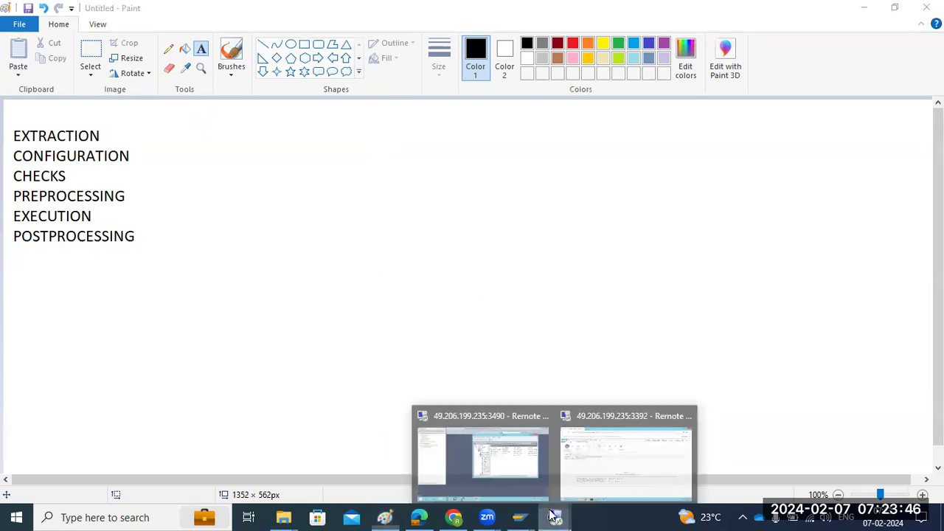
click(612, 447)
- Review the NWDpatches files including the MP_Stack XML file in File Explorer, and highlight the SCAN_DOWNLOADDIR phase name on the SUM page
click(142, 519)
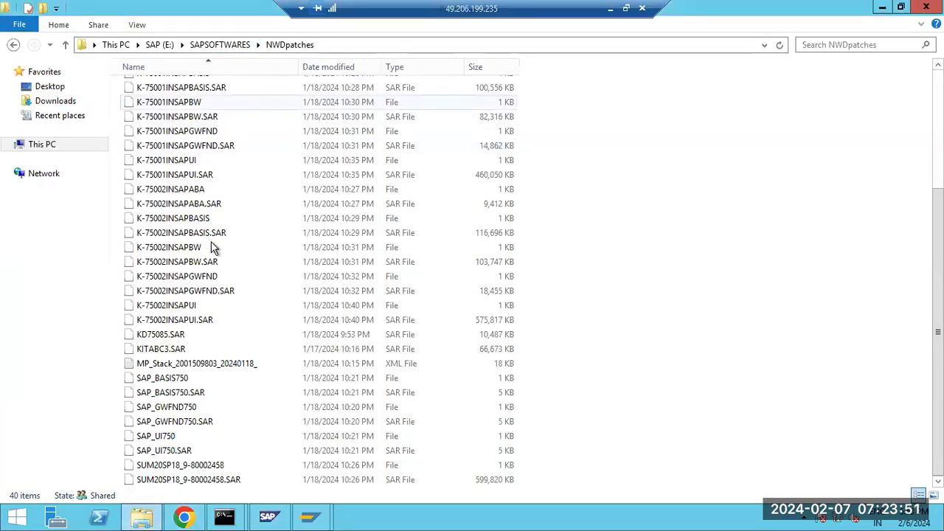
click(192, 364)
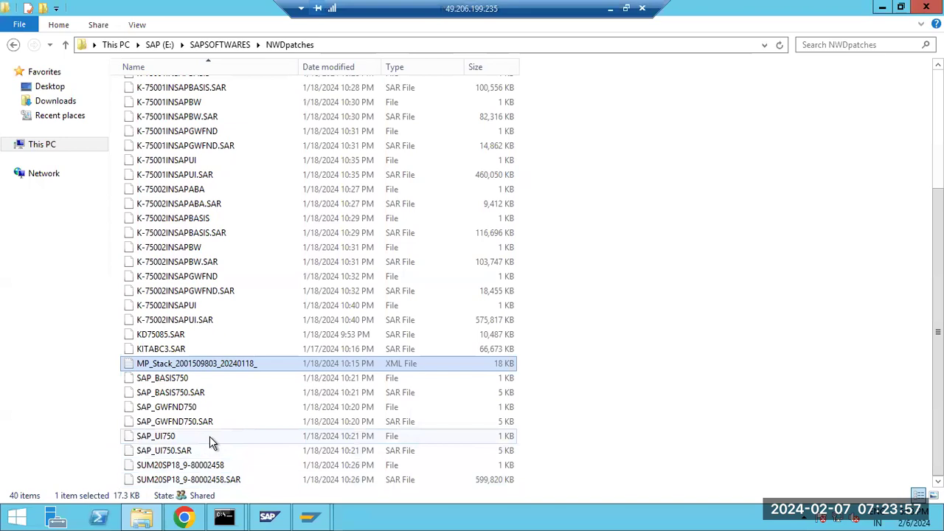
scroll(208, 436, up, 4)
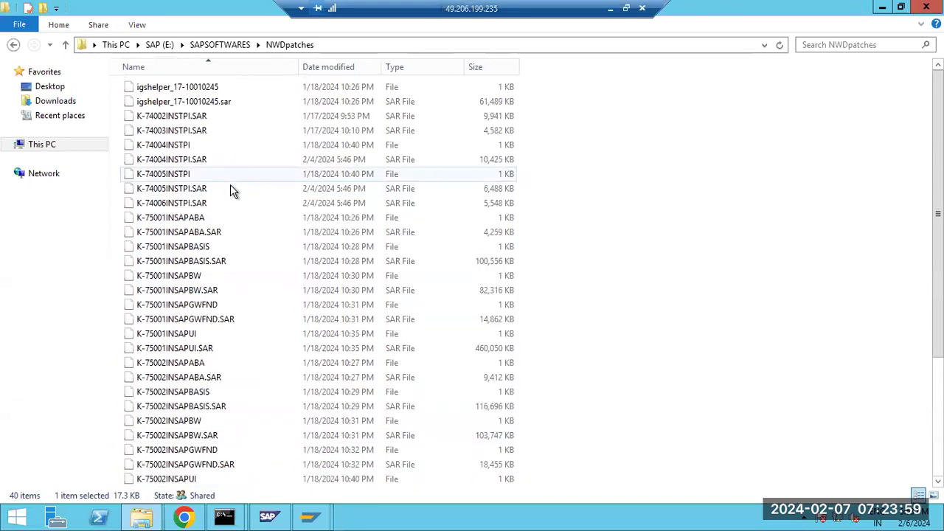
scroll(230, 184, down, 4)
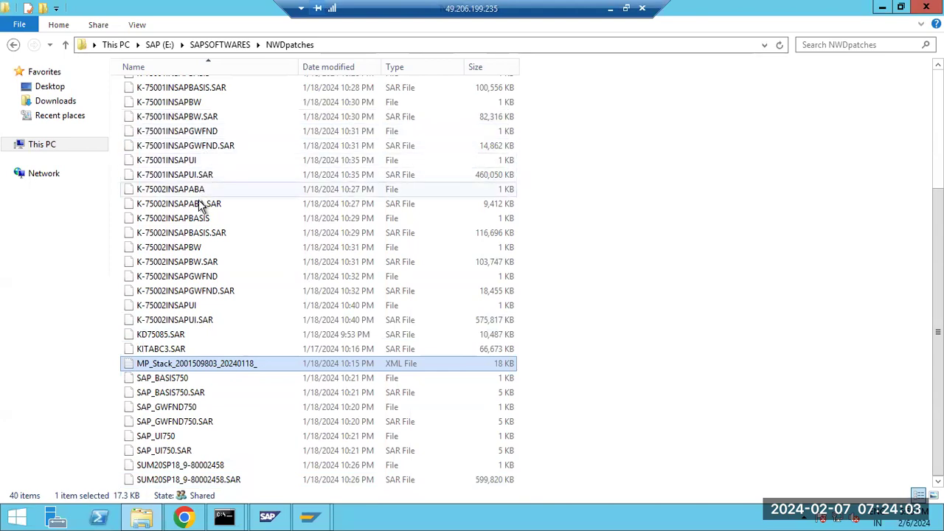
click(187, 518)
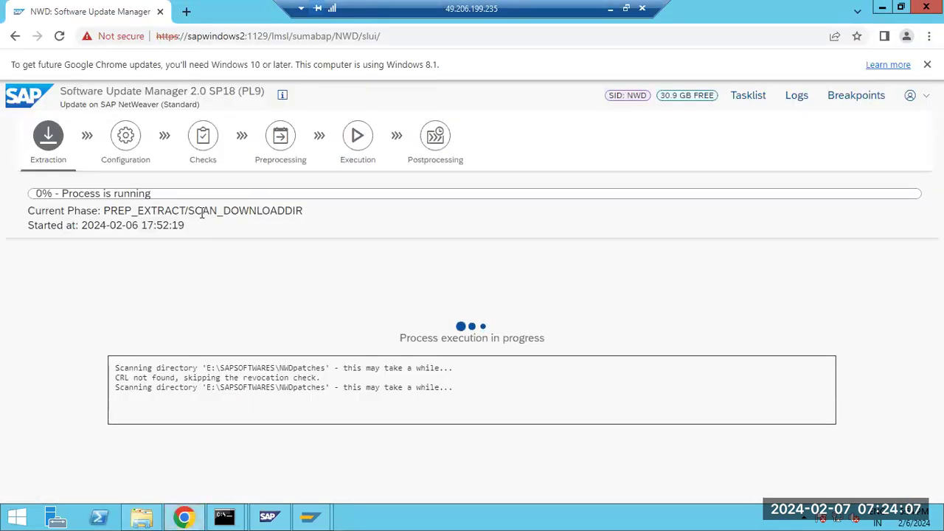
drag(203, 211, 290, 210)
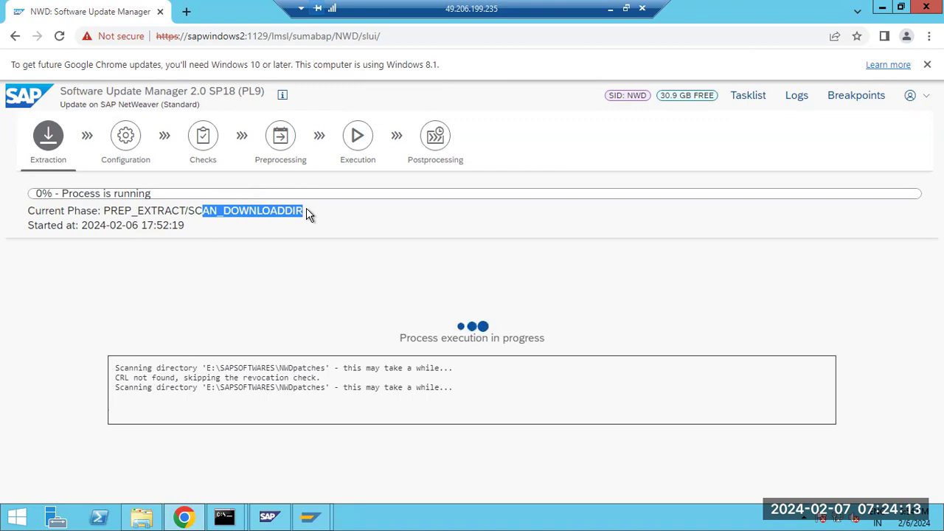
- Inspect the extracted files in E:\usr\sap\trans\EPS\in, close the folder window and highlight the first directory scan line in SUM
click(164, 499)
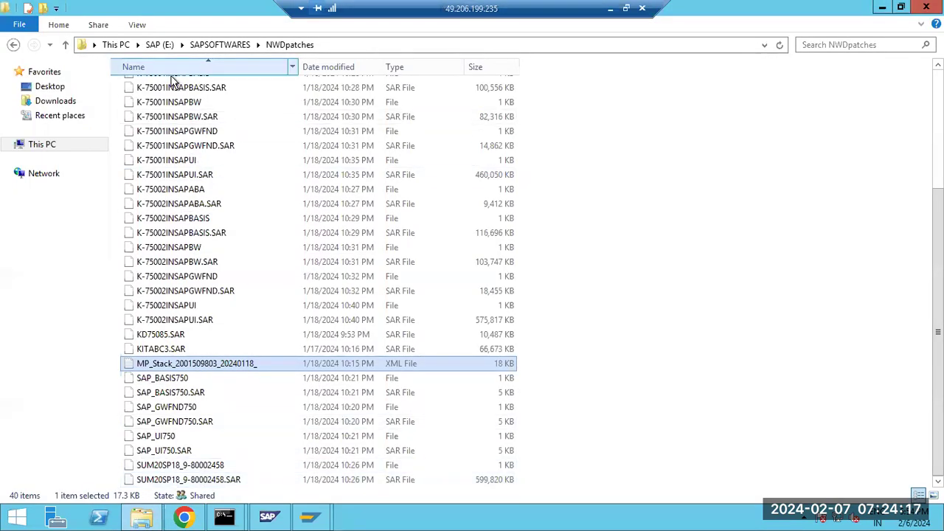
click(159, 44)
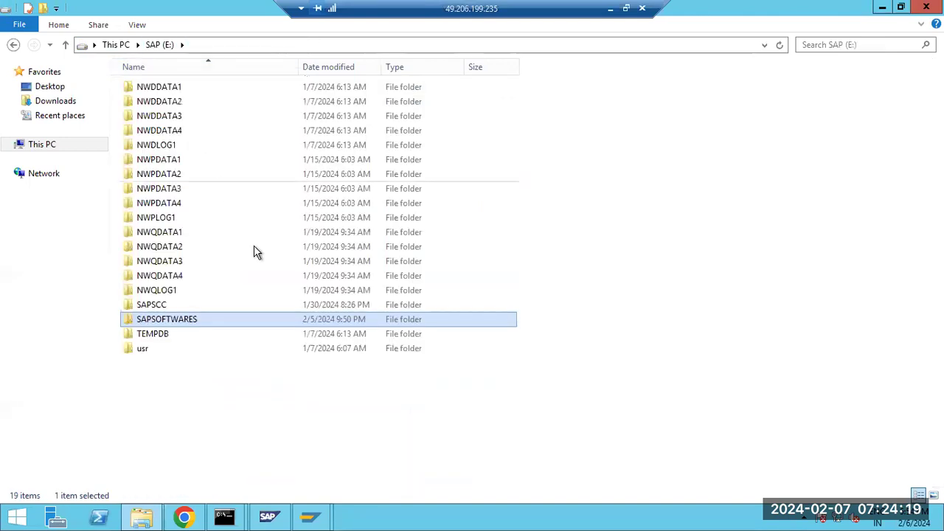
double_click(155, 347)
double_click(143, 94)
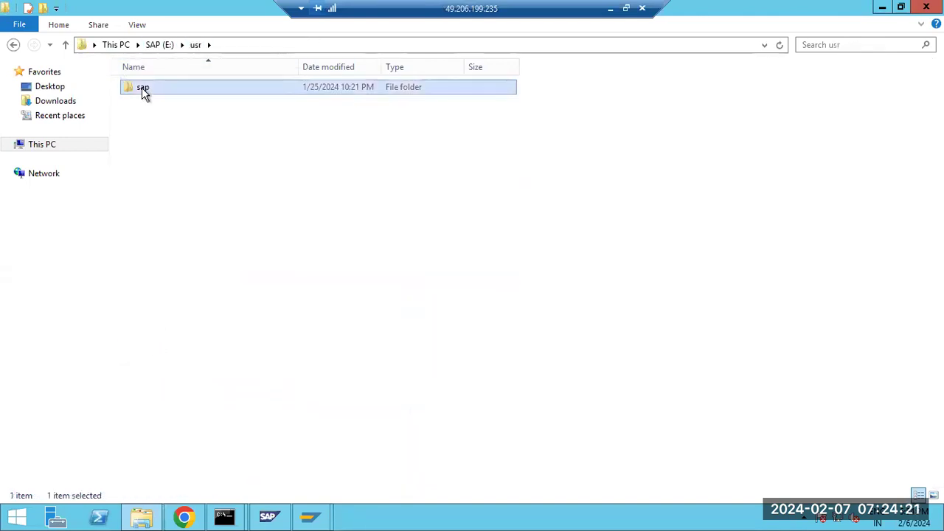
click(147, 190)
double_click(146, 190)
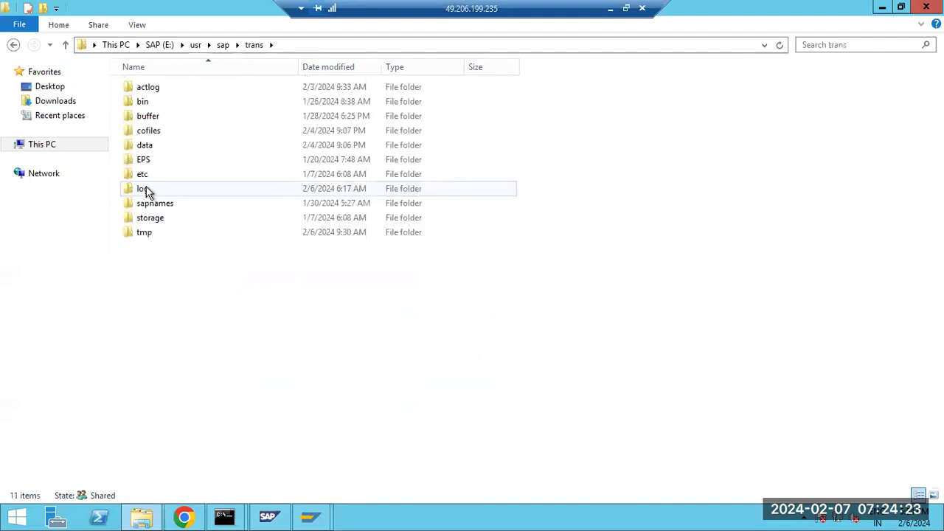
double_click(147, 158)
double_click(143, 87)
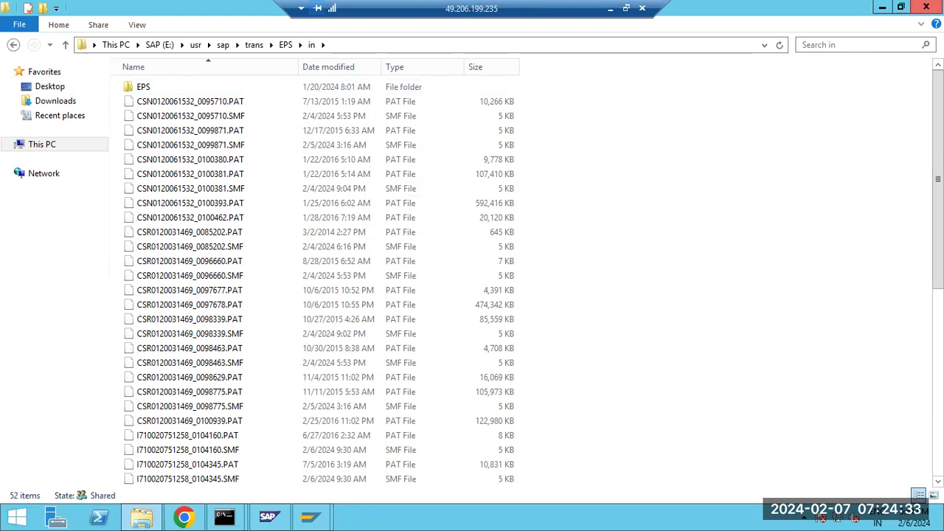
click(927, 6)
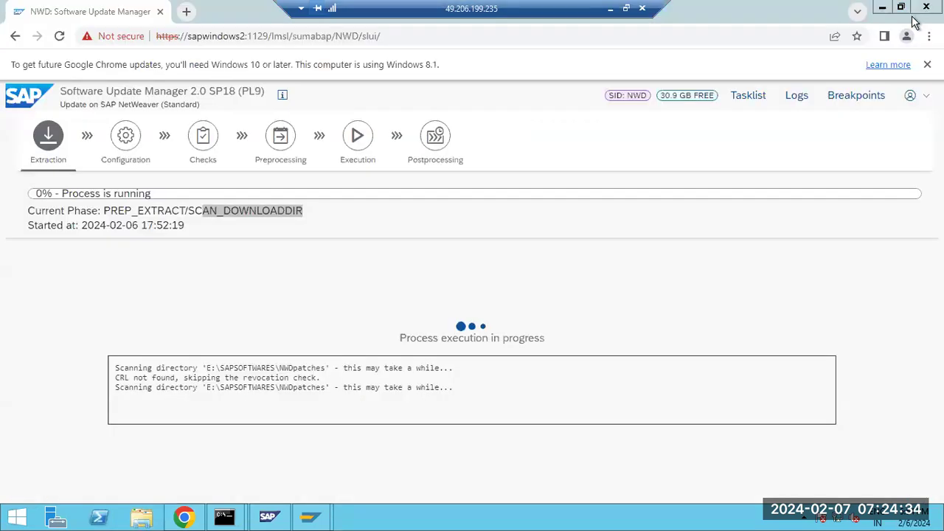
click(329, 287)
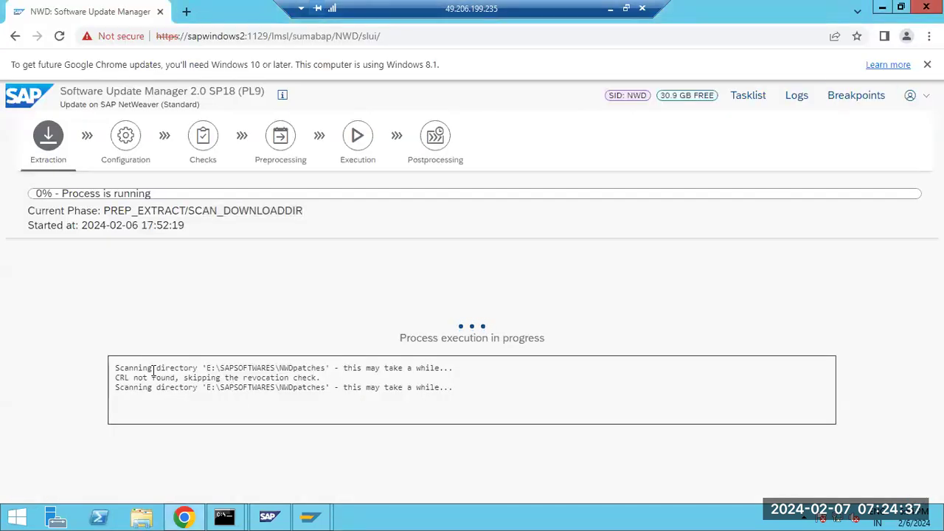
drag(153, 368, 329, 367)
- Switch to the NWD session in SAP GUI and open transaction stms
click(310, 516)
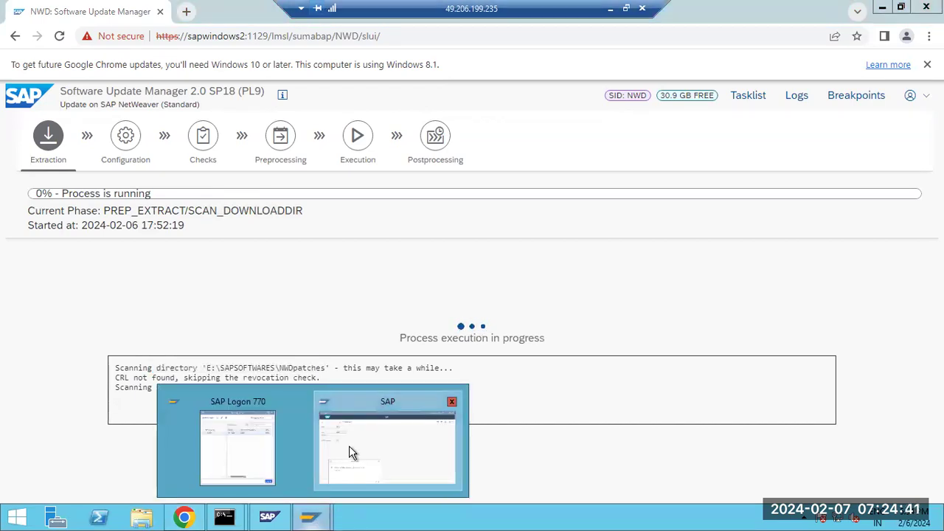
click(349, 445)
click(392, 489)
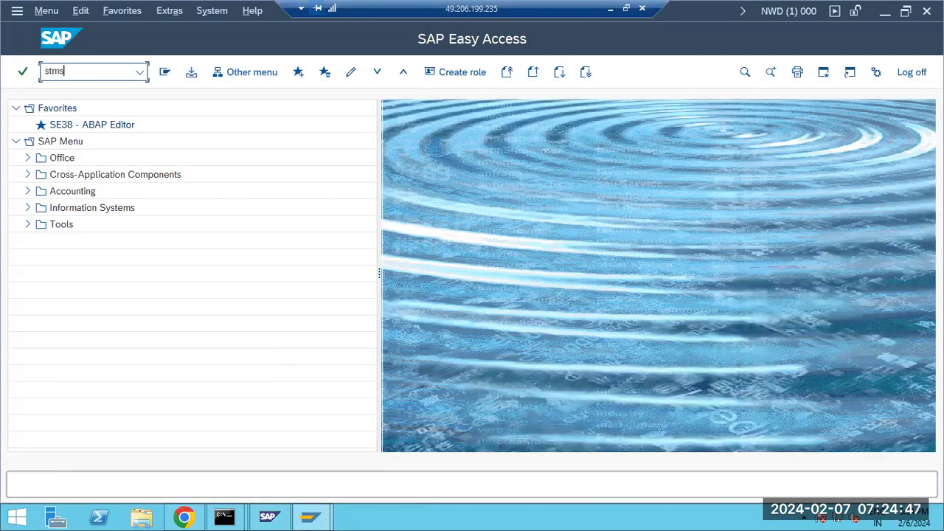
text(stms)
key(Return)
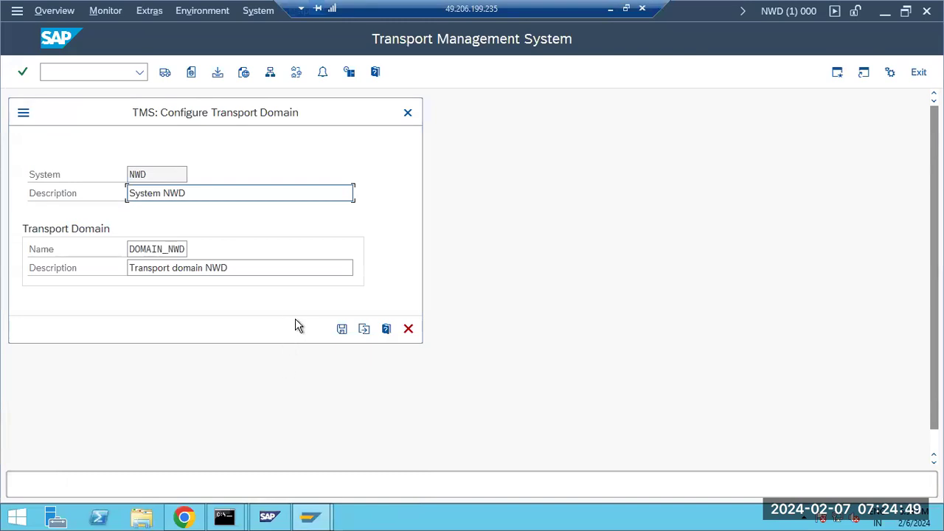
- Save transport domain DOMAIN_NWD for system NWD, entering and repeating the TMSADM user's own password
click(341, 328)
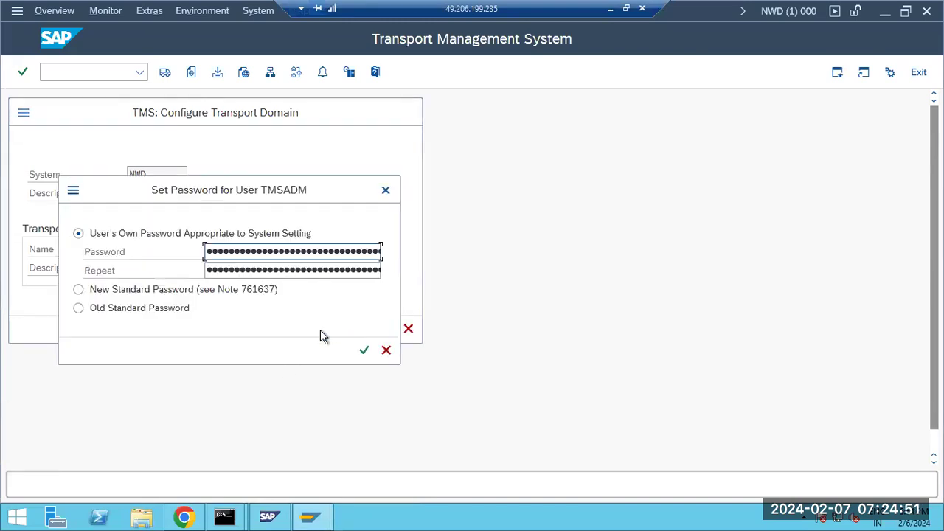
text(••••••••••)
key(Tab)
text(••••••••••)
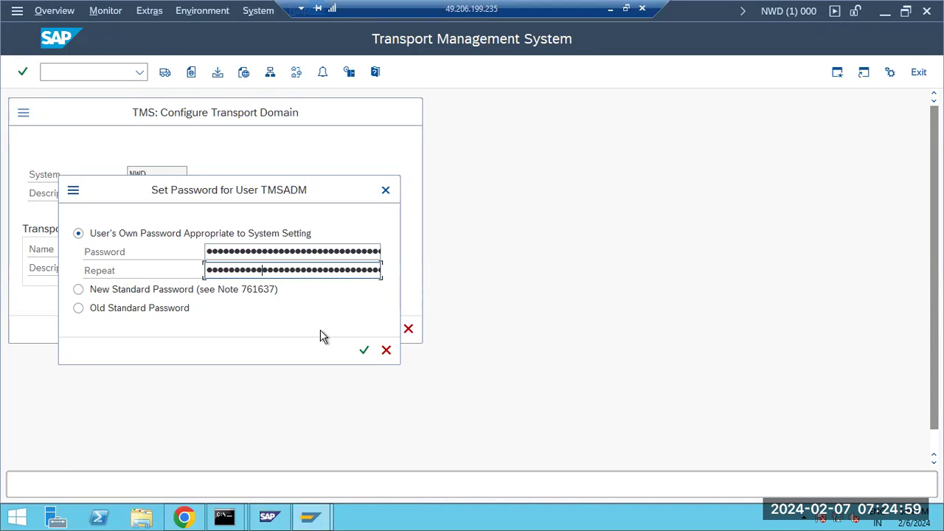
click(363, 350)
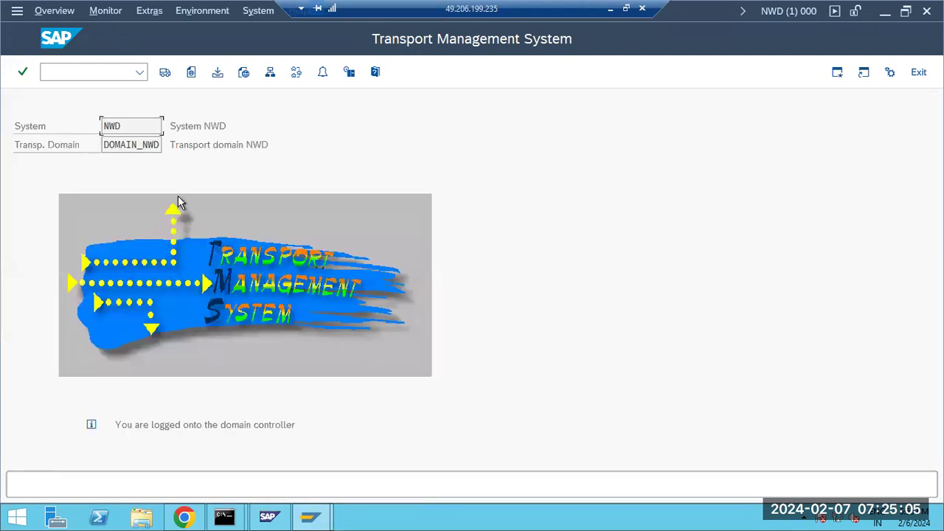
- Open the import overview of DOMAIN_NWD, refresh its import queue and return to the Transport Management System start screen
click(164, 73)
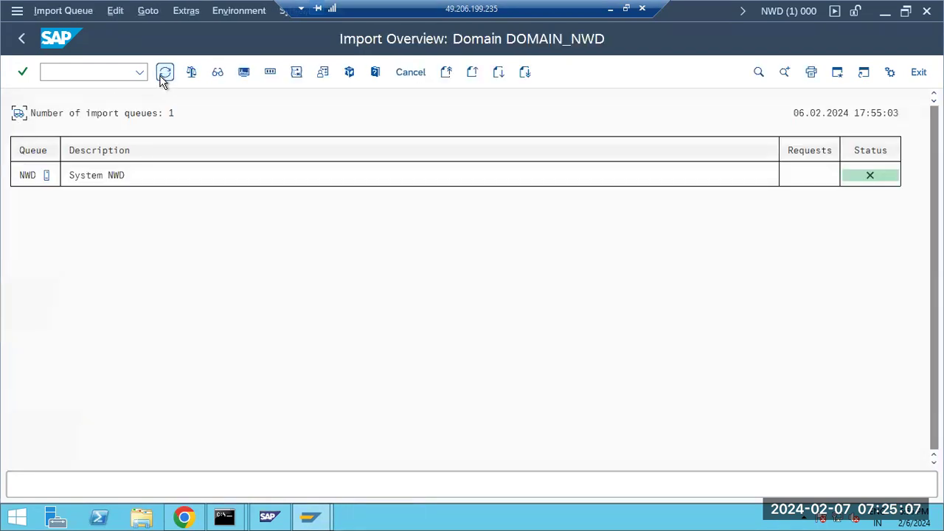
click(164, 73)
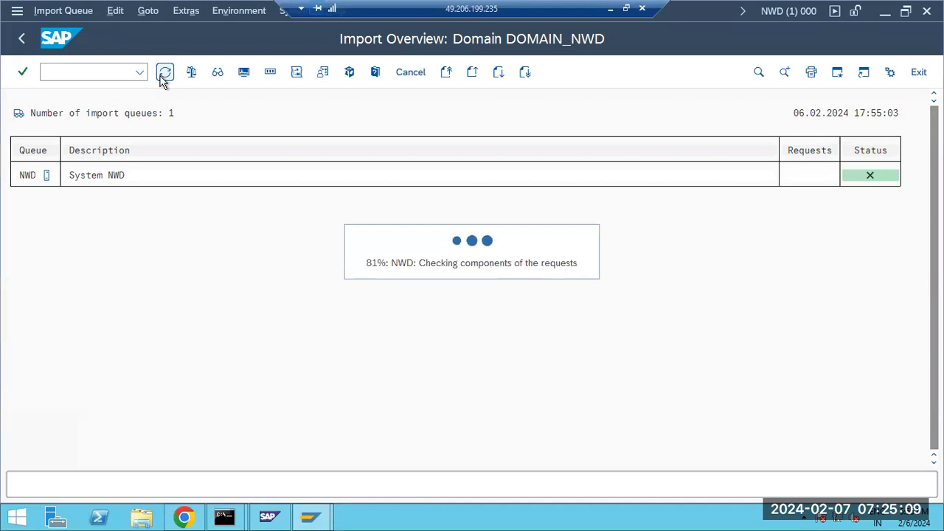
click(24, 42)
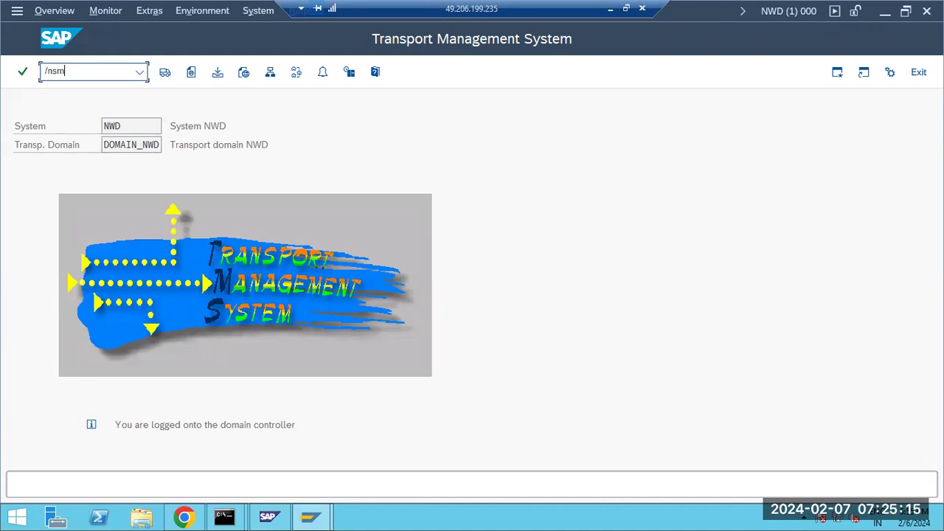
- Open transaction SM13, clear the From date, list all update requests and return to the selection screen
text(/nsm13)
key(Return)
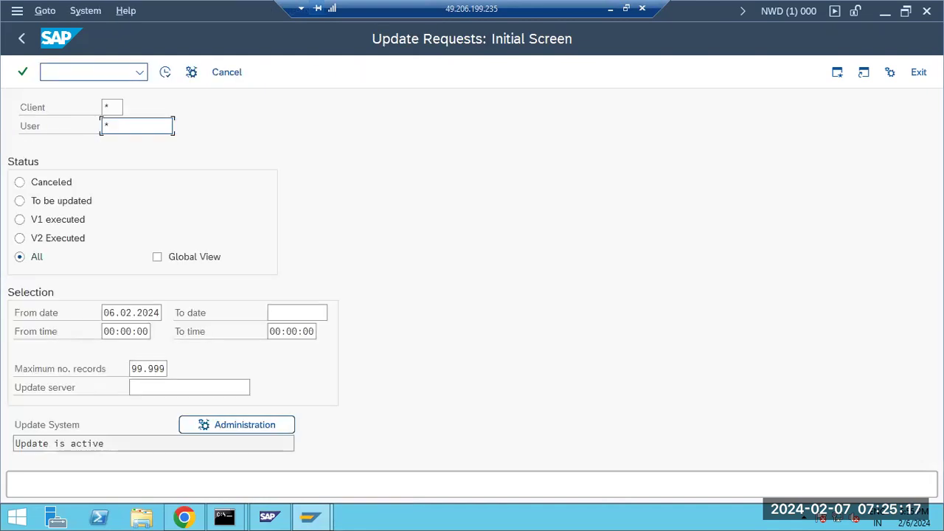
click(123, 313)
double_click(123, 313)
key(Delete)
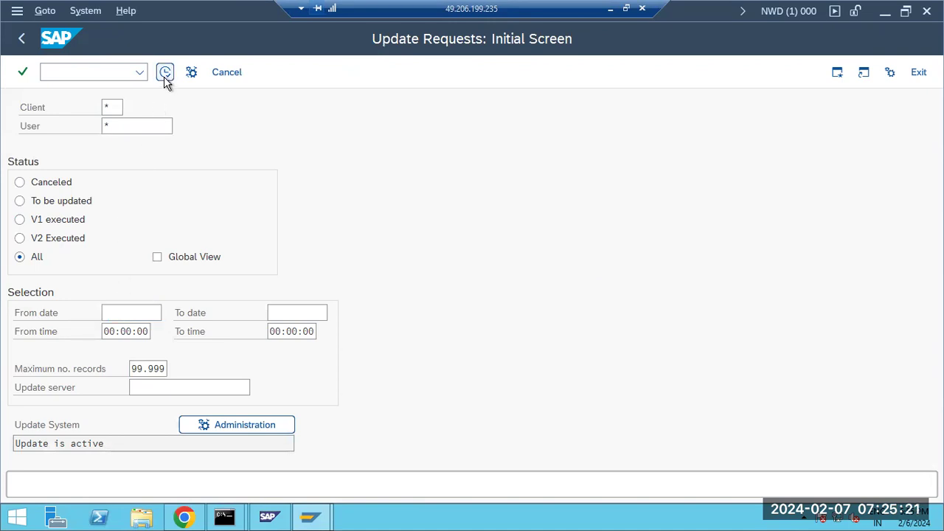
click(165, 74)
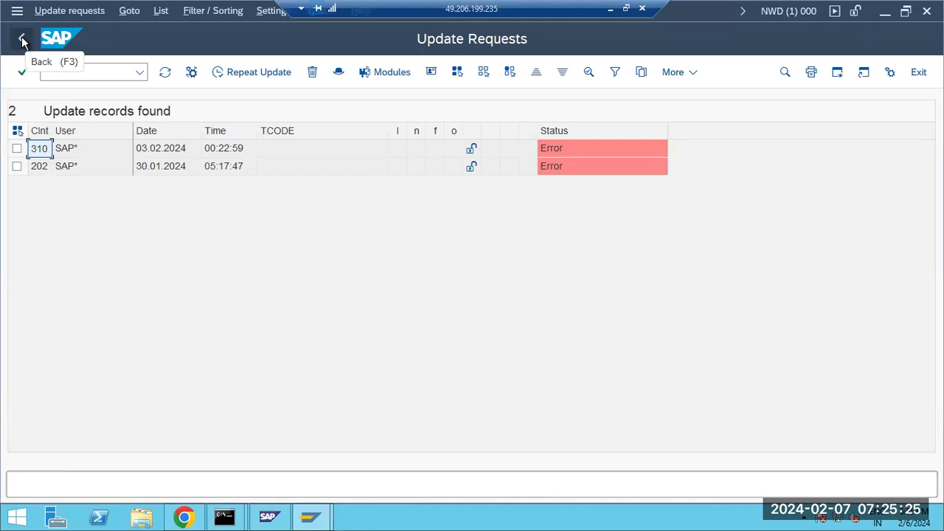
click(22, 40)
click(59, 74)
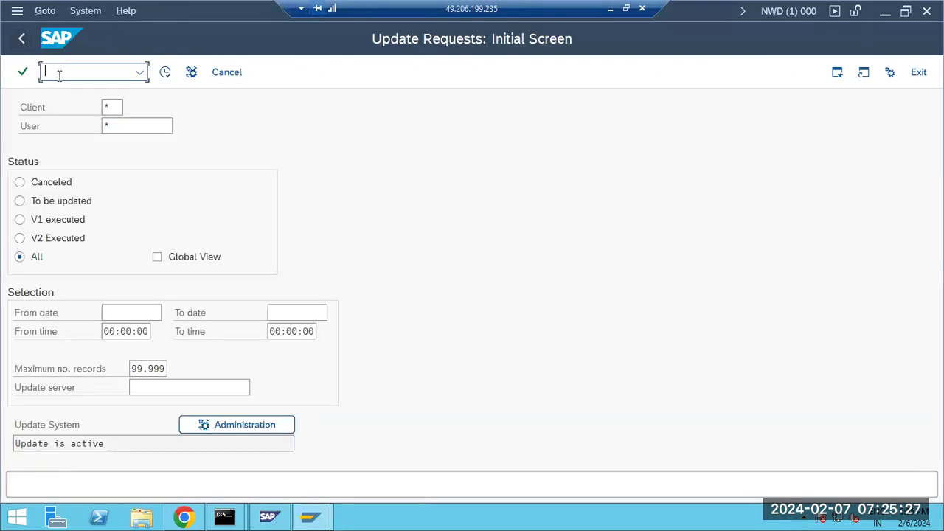
- Return to the SUM page in Chrome and view the SUM log files and the DBCHK_PRE phase in the Extraction tasklist
click(186, 516)
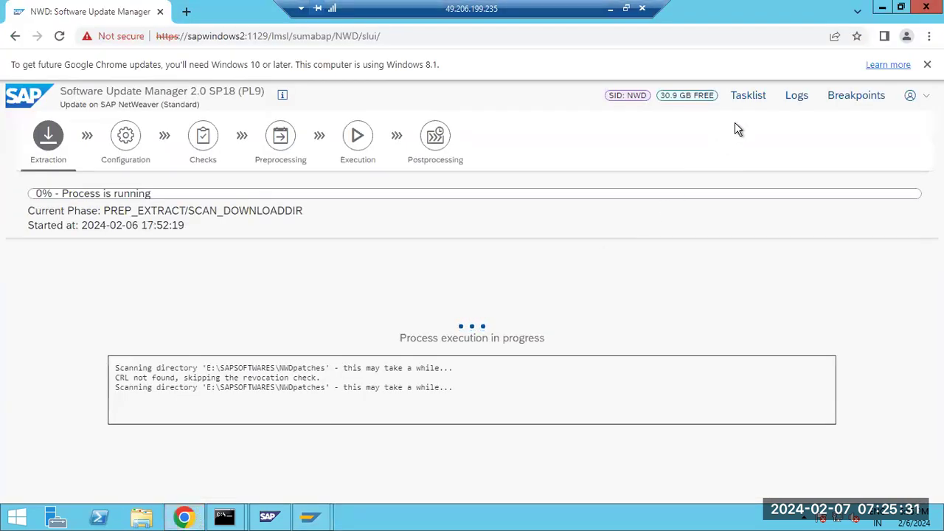
click(795, 98)
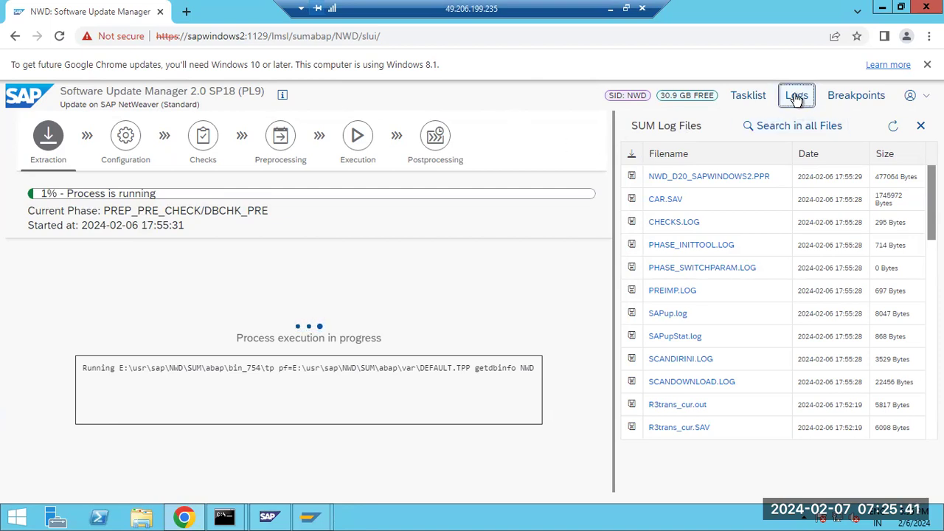
click(757, 92)
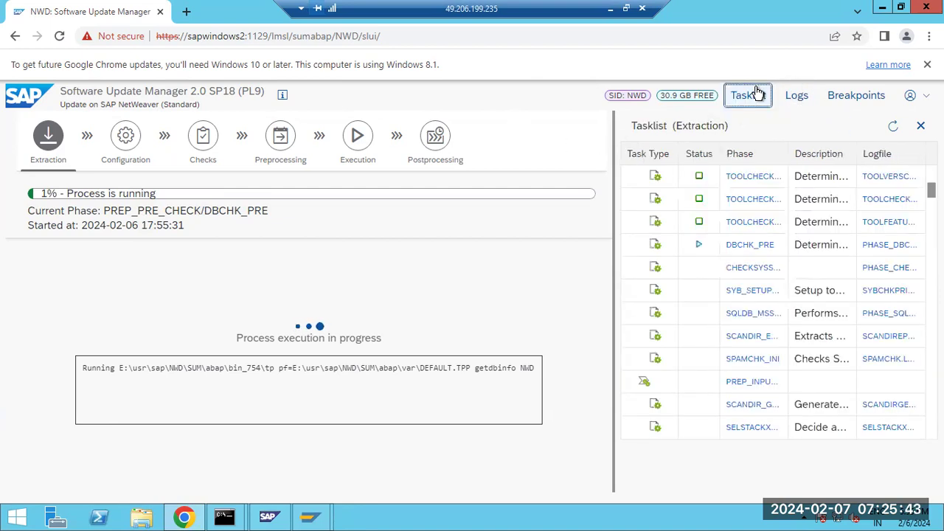
click(736, 246)
- Reopen the SUM log files, refresh the list and view the log file CAR.001
click(796, 98)
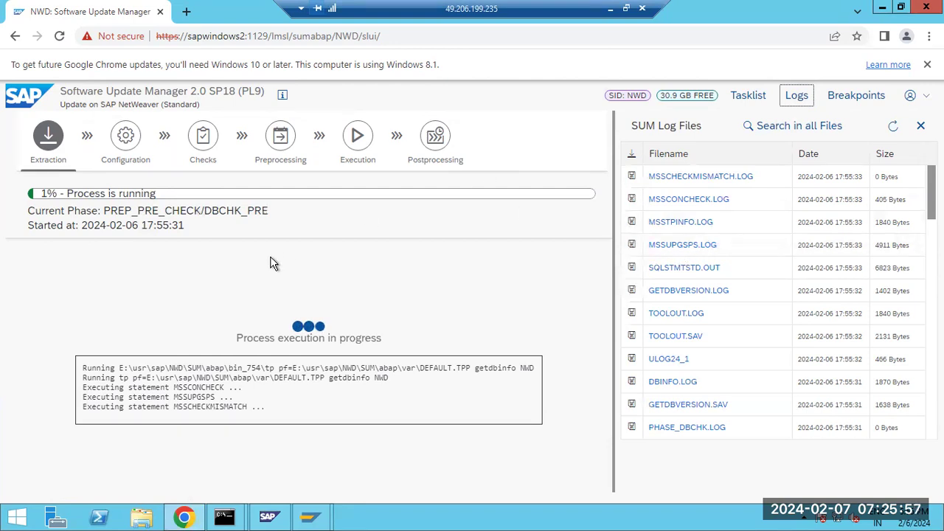
click(892, 126)
click(662, 177)
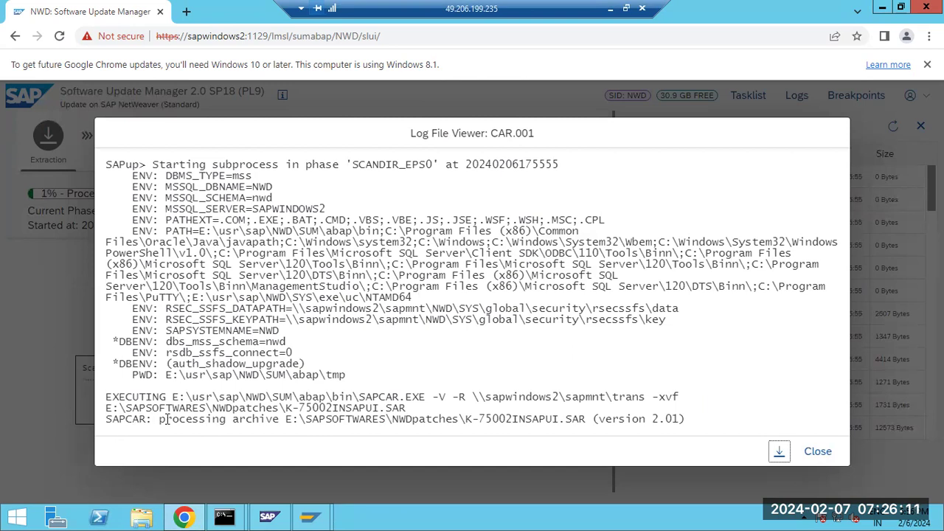
- Read the SAPCAR command lines in CAR.001, close the log and refresh the SUM log file list
drag(133, 419, 233, 419)
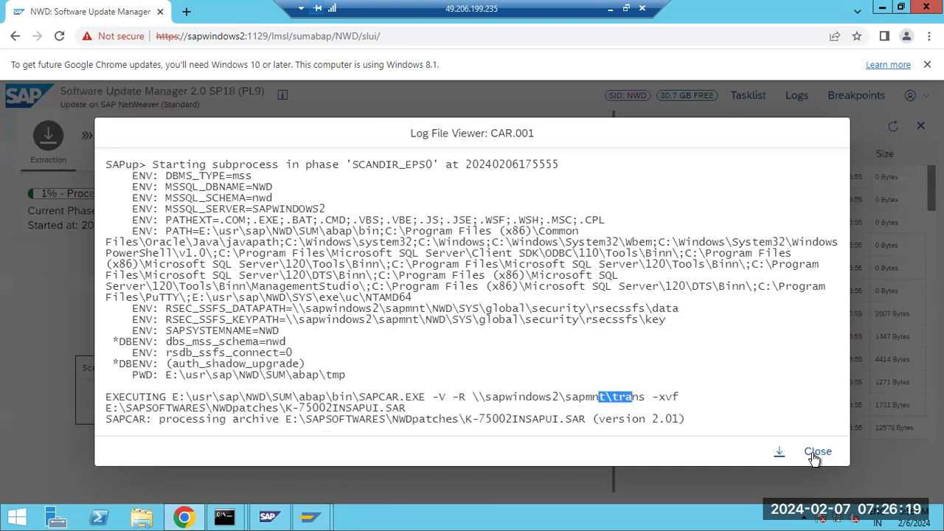
click(816, 452)
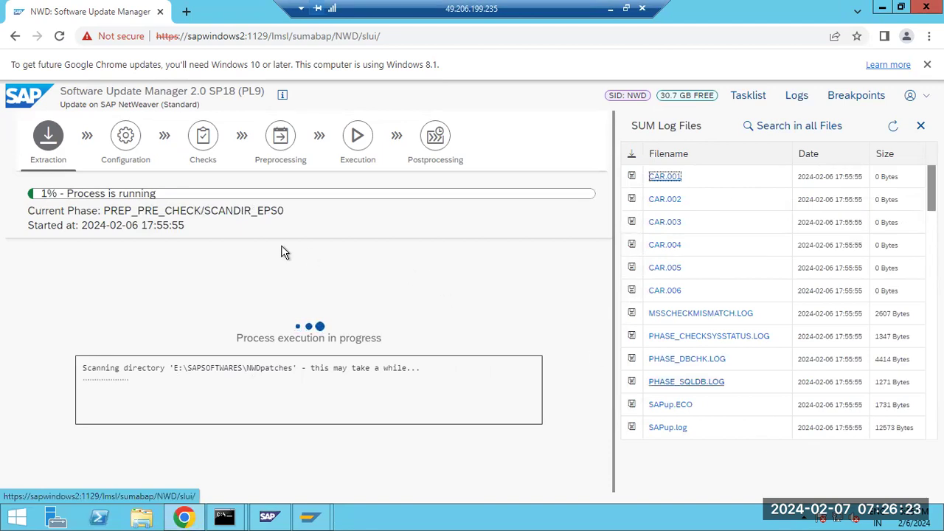
drag(264, 211, 282, 211)
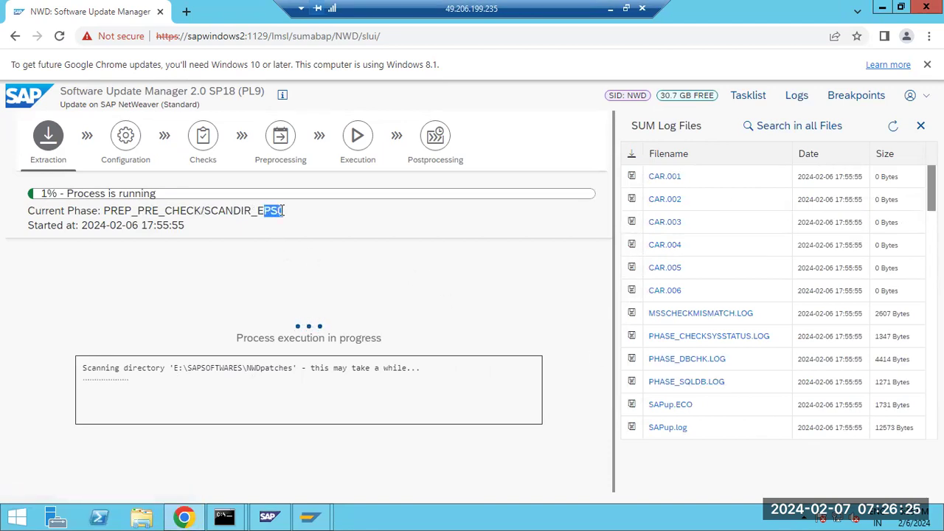
click(895, 129)
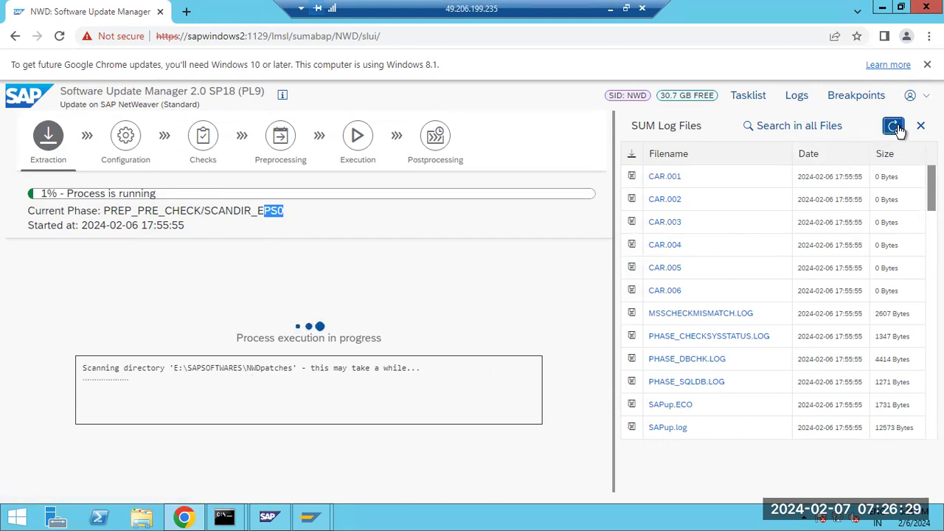
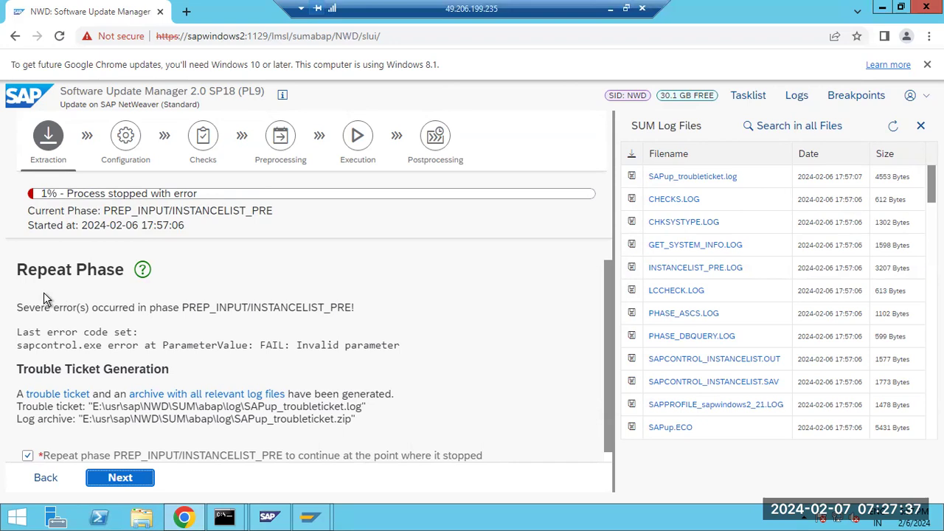
- Examine the last error code and the failed phase named in the Repeat Phase message
scroll(48, 291, down, 1)
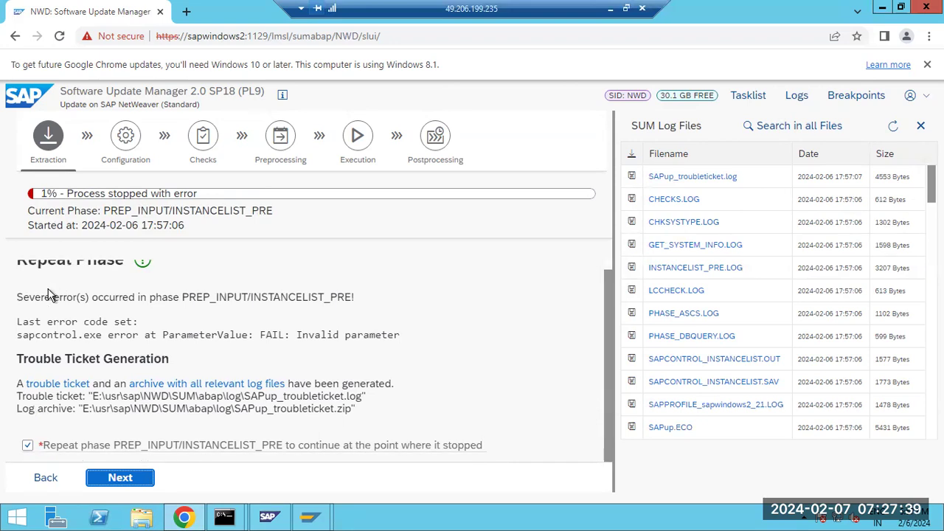
drag(83, 335, 399, 335)
scroll(399, 335, up, 1)
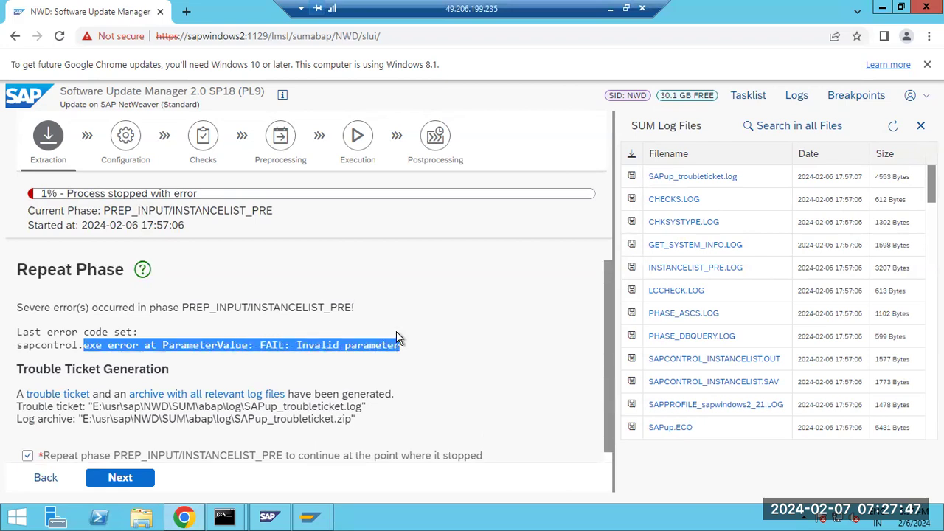
drag(319, 306, 348, 322)
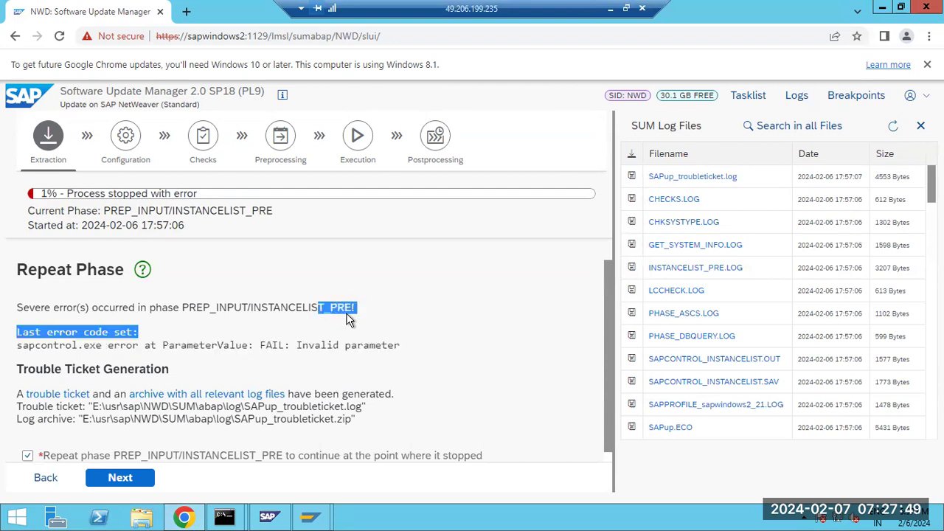
- Refresh the SUM log files and read the ASCS setup and product entries in CHECKS.LOG, then close it
click(893, 126)
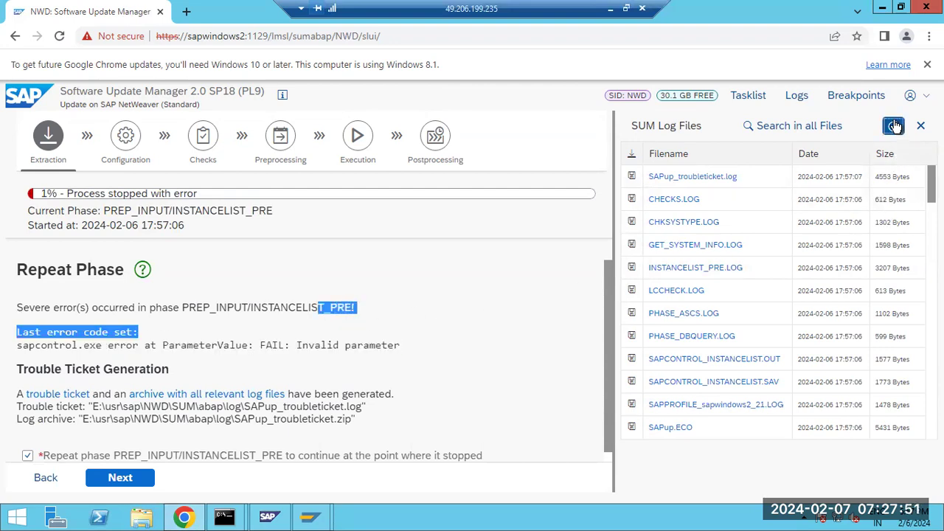
click(682, 199)
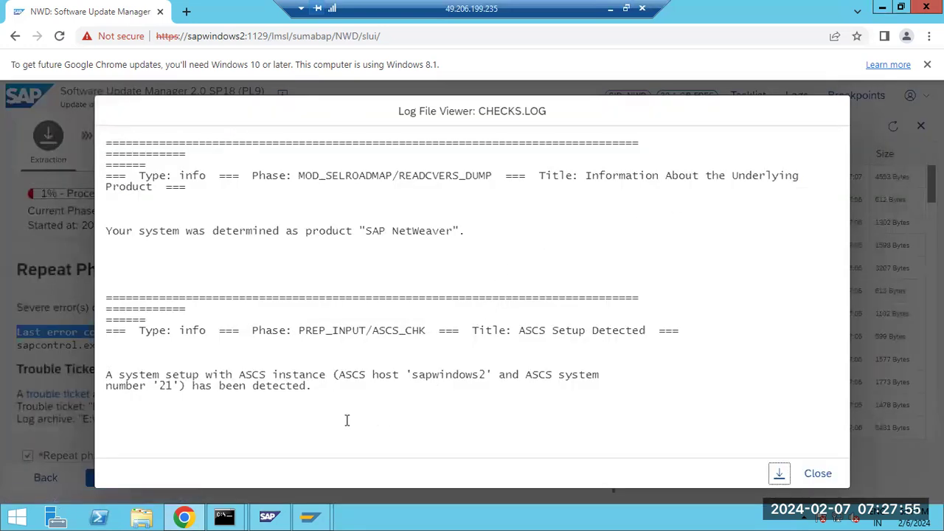
drag(147, 378, 478, 395)
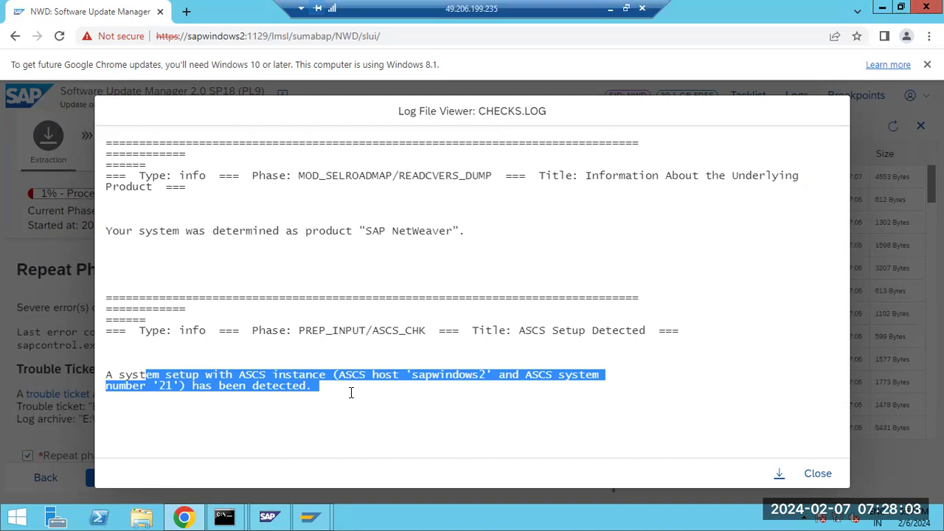
drag(206, 231, 406, 227)
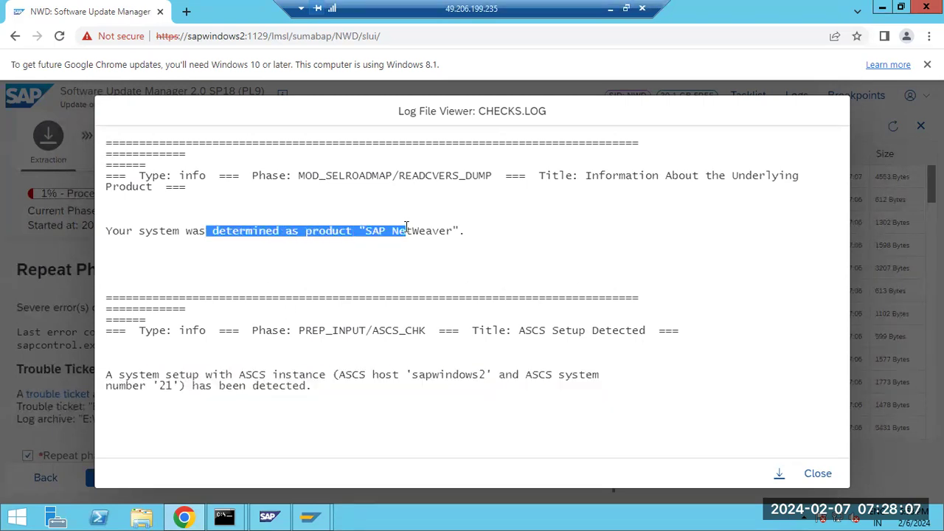
click(817, 472)
- Reread the sapcontrol.exe error text on the Repeat Phase page and check the log file LCCHECK.LOG
drag(41, 345, 219, 359)
scroll(219, 359, down, 1)
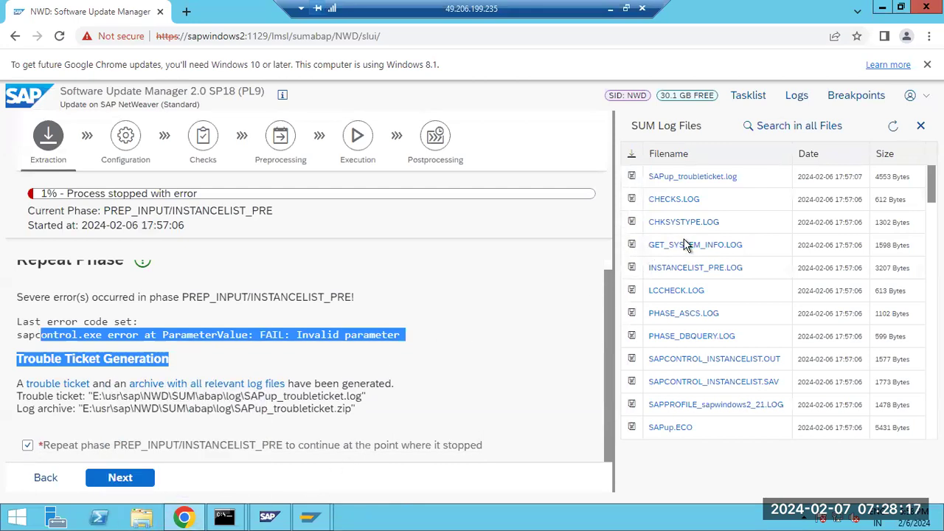
click(674, 291)
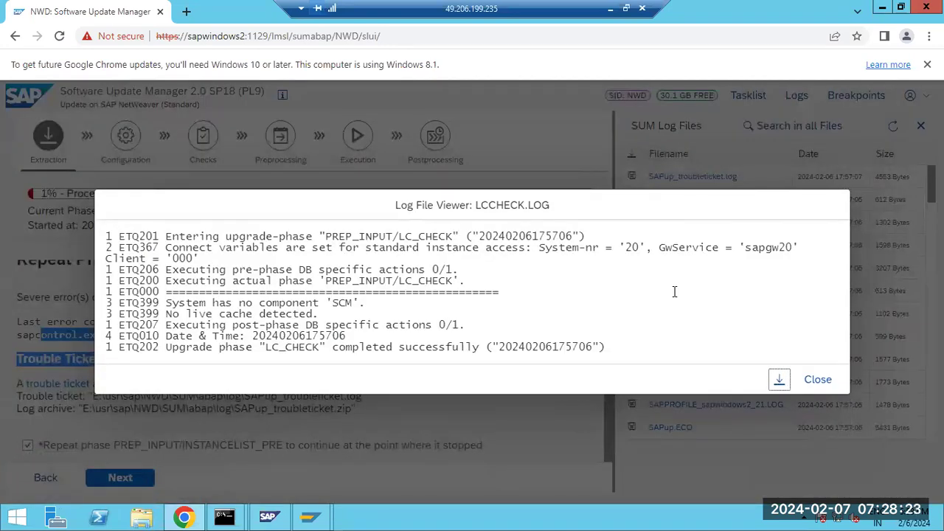
click(817, 379)
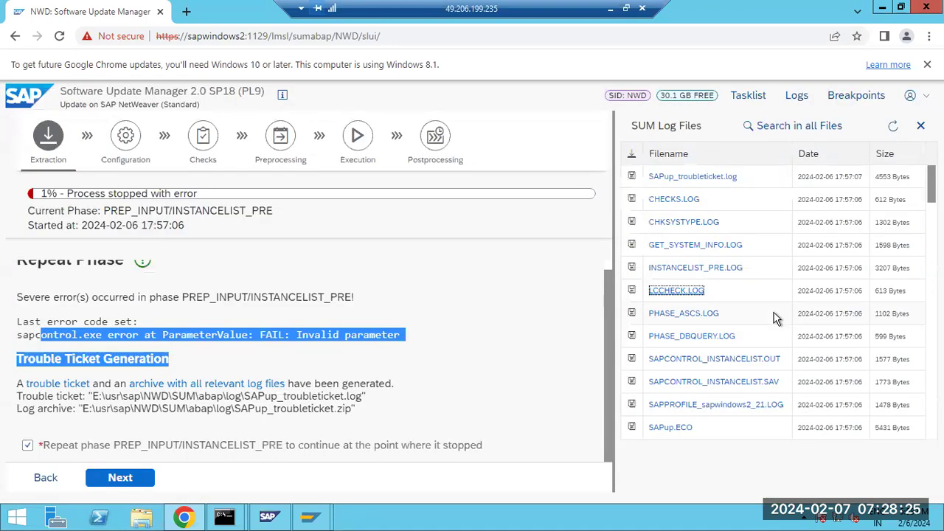
- Open INSTANCELIST_PRE.LOG and read through its entries for instances 21 and 20 to the end of the file
click(703, 270)
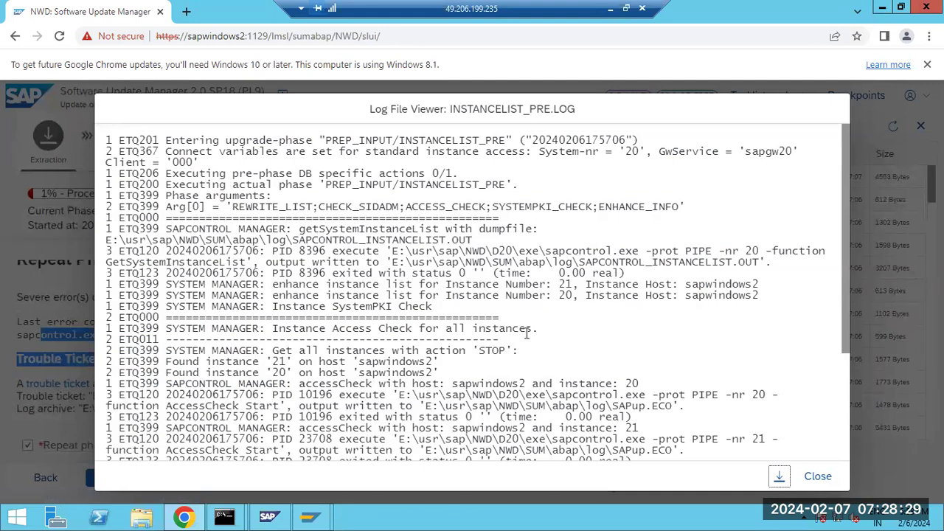
drag(234, 284, 752, 284)
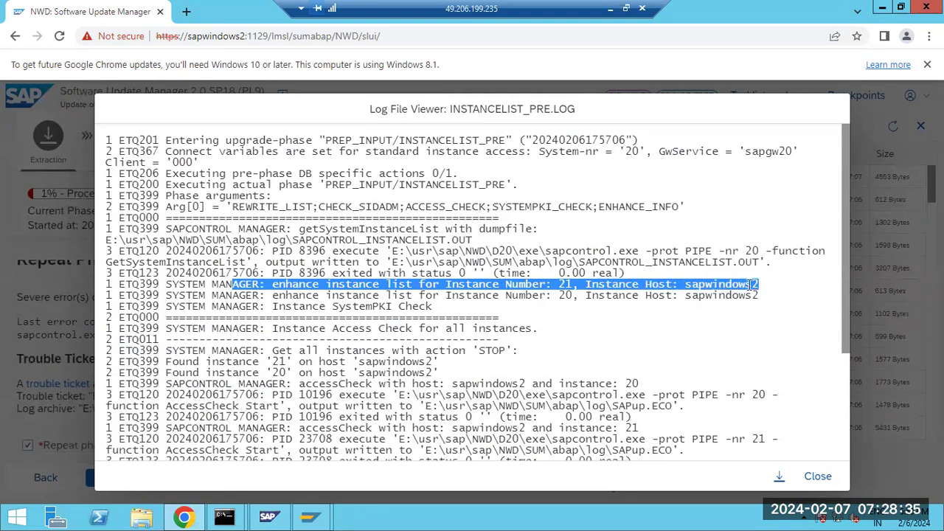
drag(411, 295, 452, 295)
scroll(407, 343, down, 2)
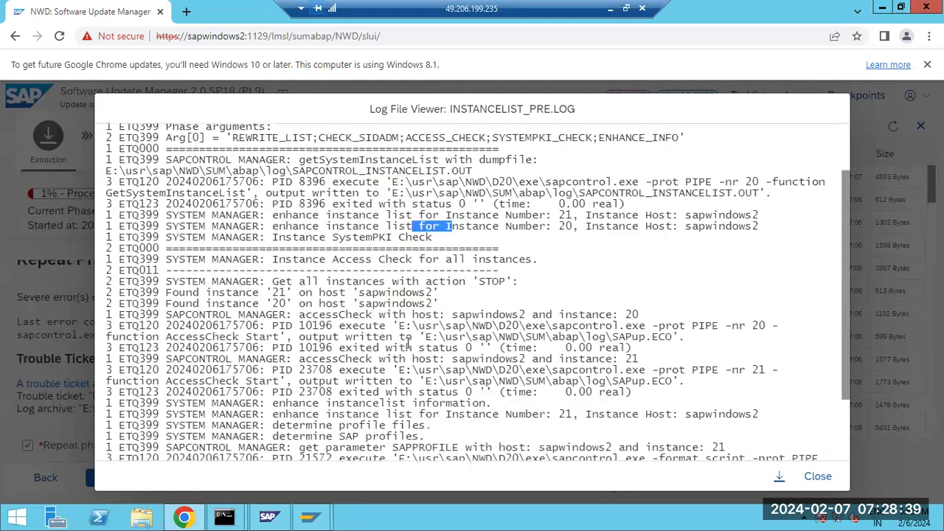
scroll(408, 344, down, 3)
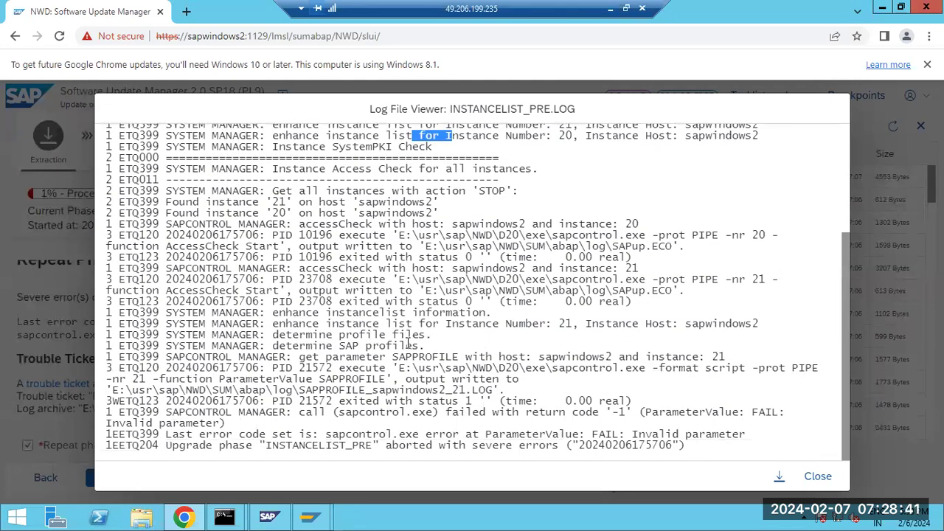
- Examine the closing error lines of INSTANCELIST_PRE.LOG, close the log and repeat the phase PREP_INPUT/INSTANCELIST_PRE
click(167, 416)
drag(167, 414, 299, 413)
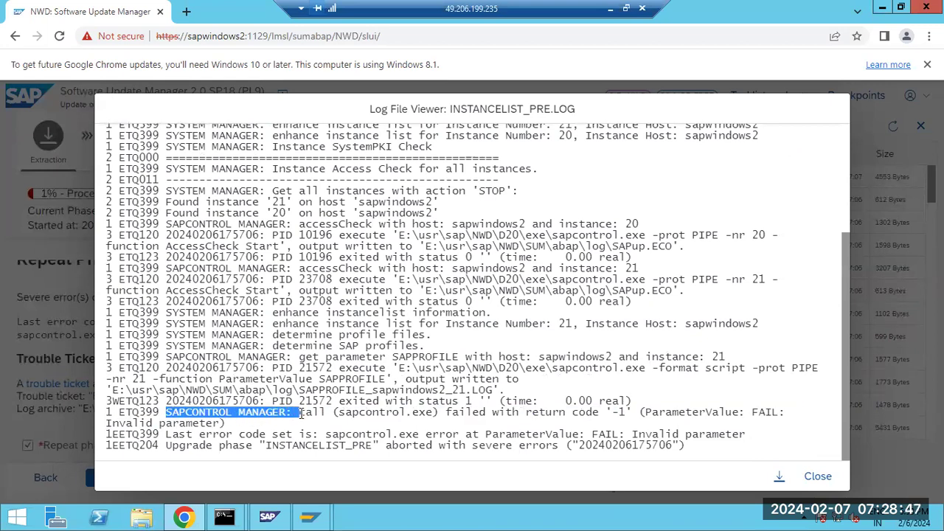
click(310, 432)
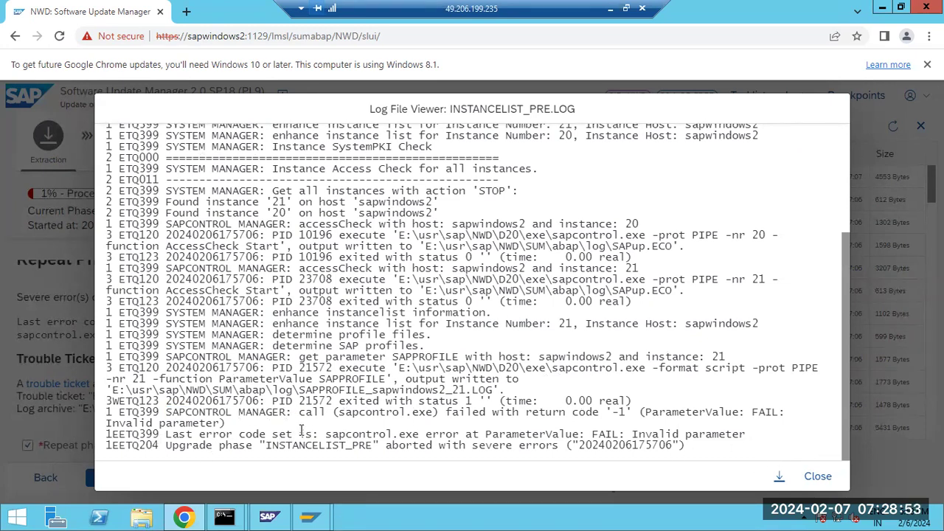
drag(168, 435, 567, 455)
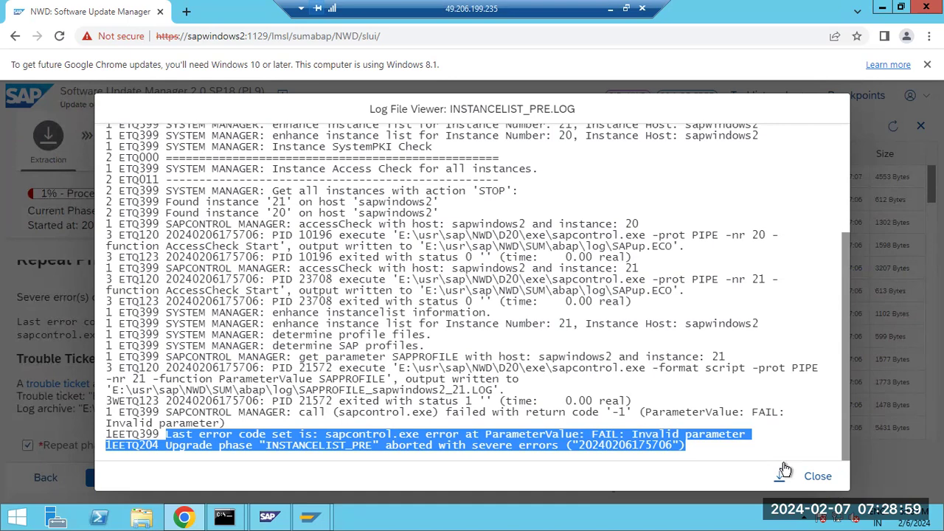
click(817, 476)
click(111, 478)
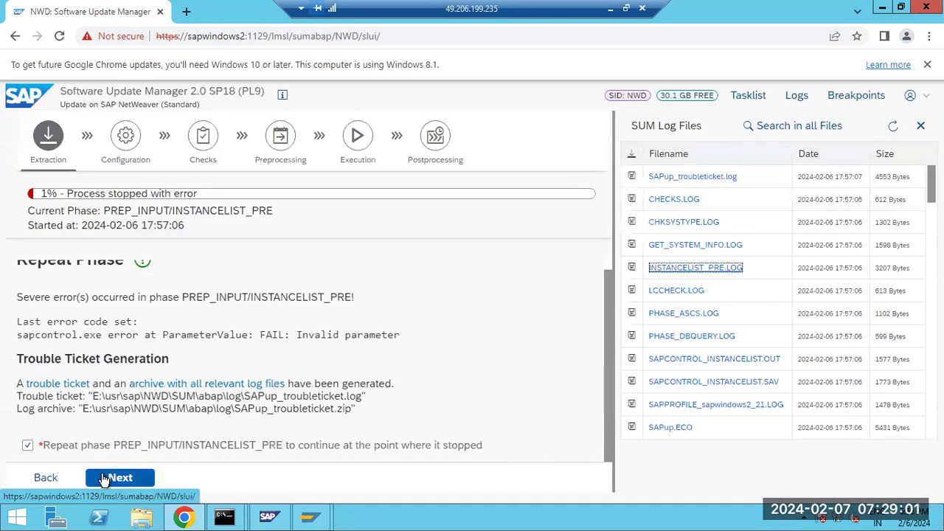
- Switch to the SAP Management Console and expand the instance sapwindows2 21 under NWD
click(267, 517)
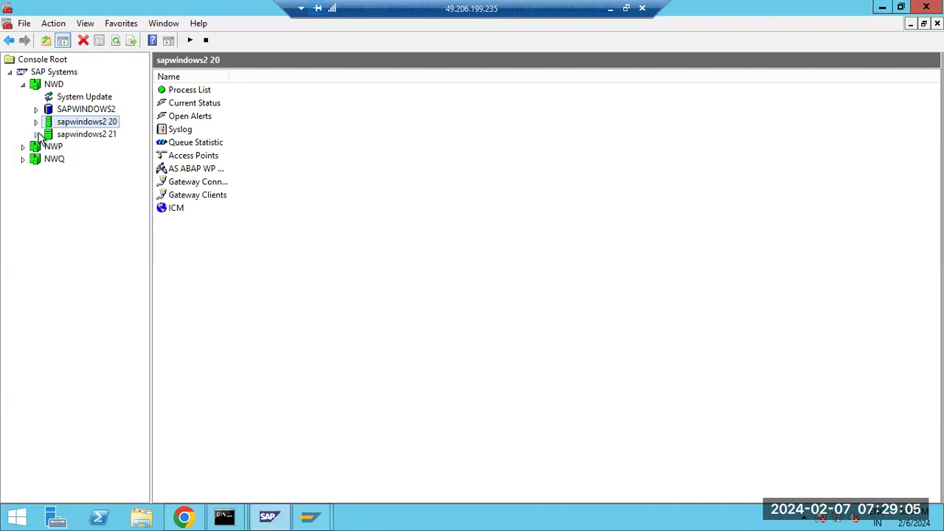
click(35, 134)
click(36, 122)
click(35, 122)
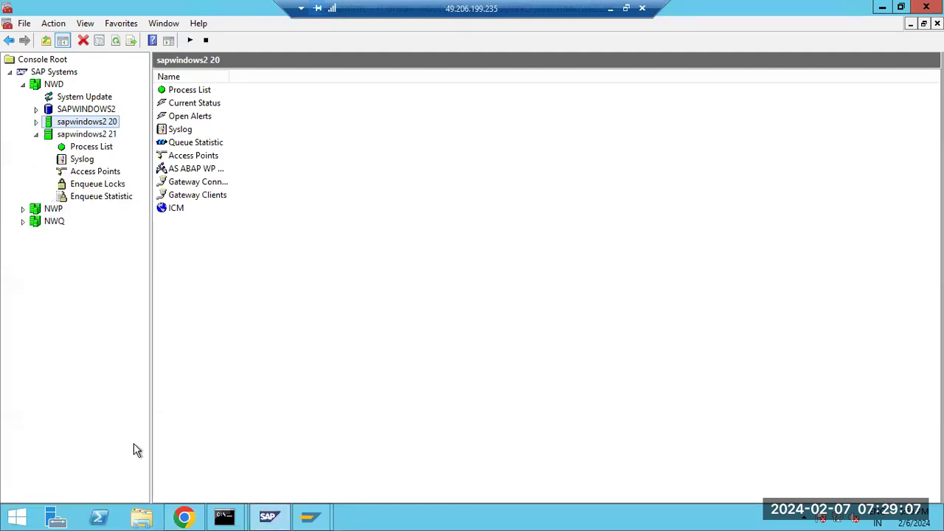
- Open the ASCS instance folder E:\usr\sap\NWD\ASCS21 in File Explorer
click(142, 517)
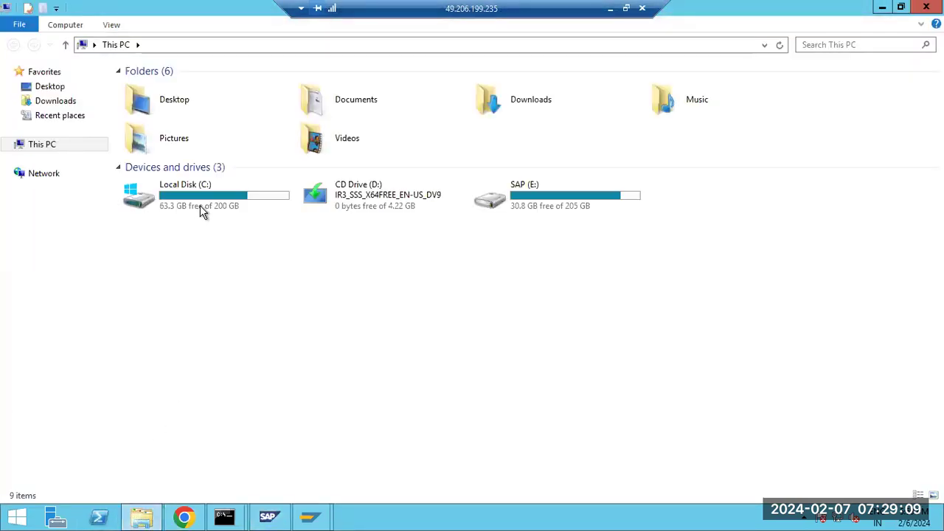
double_click(563, 205)
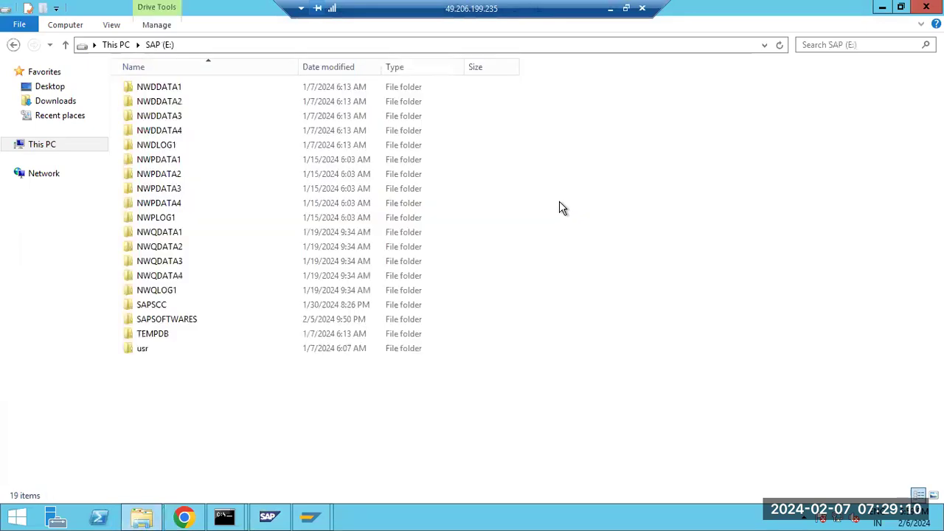
double_click(146, 351)
double_click(137, 89)
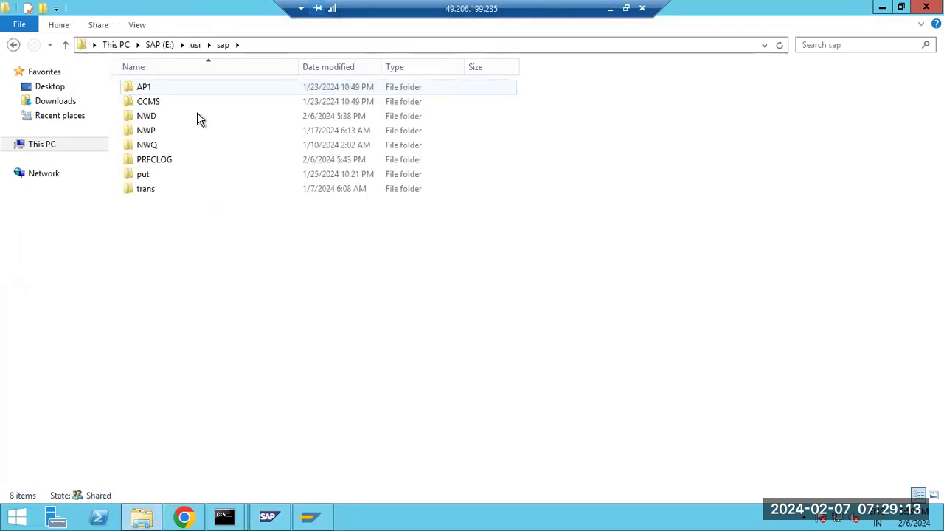
click(150, 120)
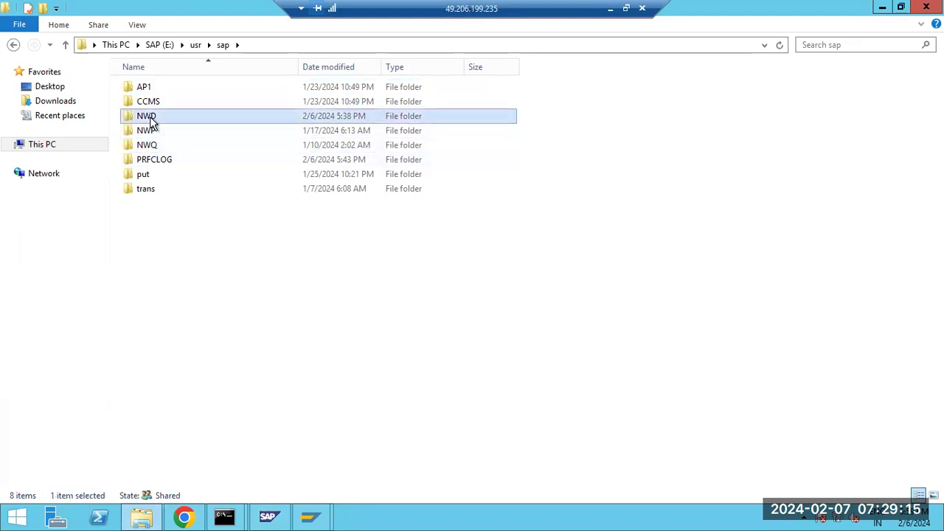
double_click(150, 124)
double_click(151, 87)
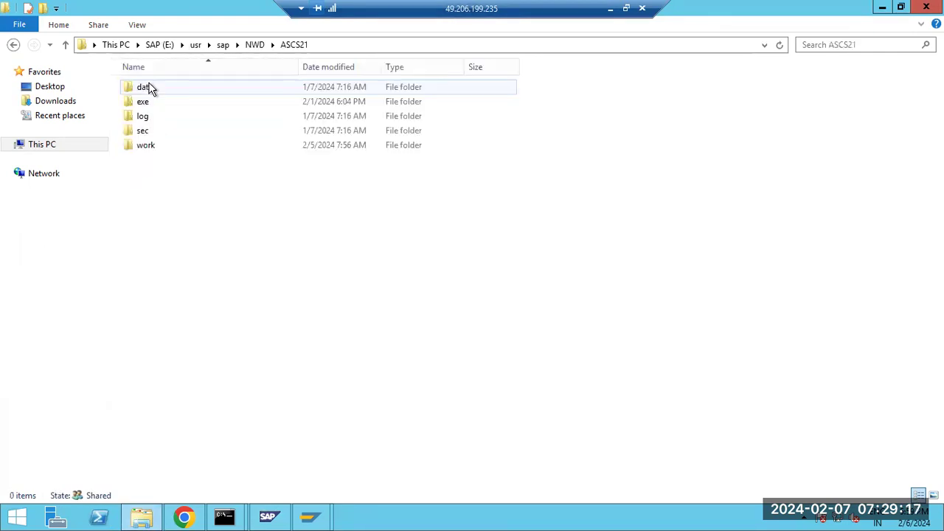
key(BackSpace)
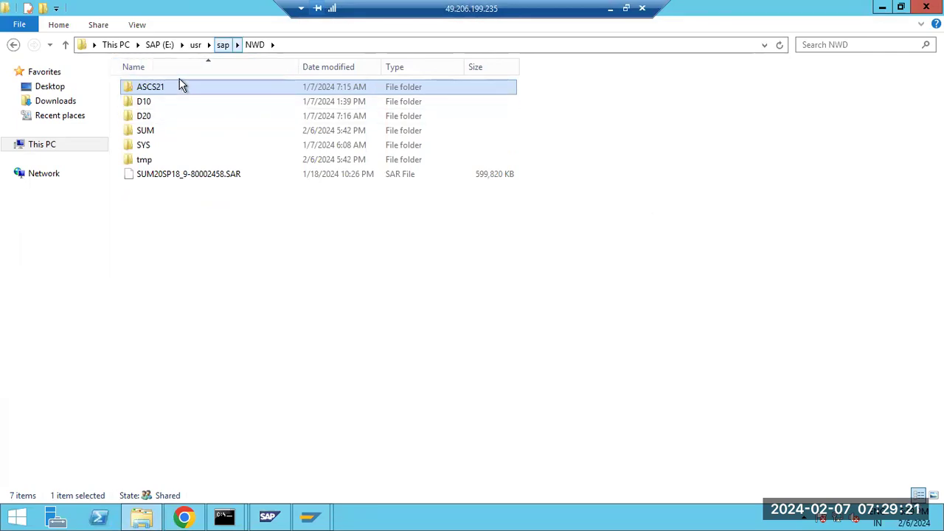
double_click(147, 88)
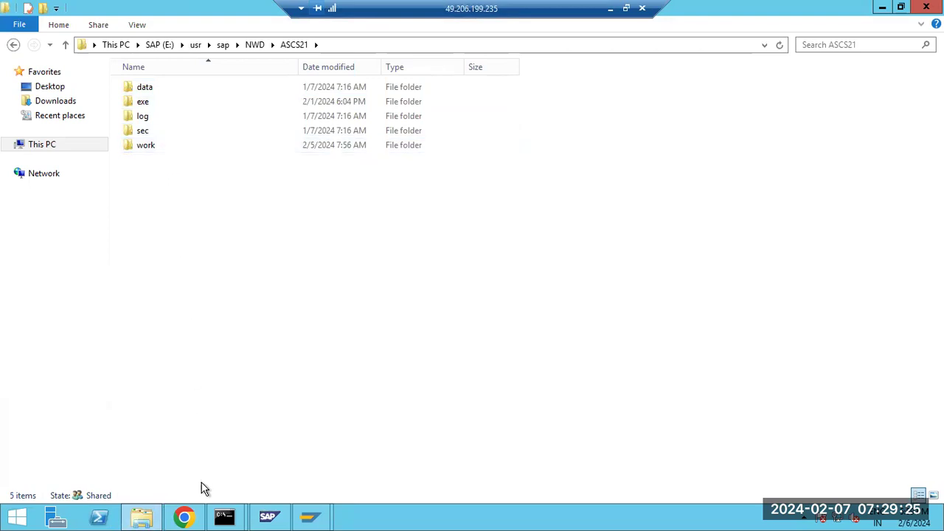
- Return to the SUM page in Chrome and read the log file SAPPROFILE_sapwindows2_21.SAV to its end
click(184, 516)
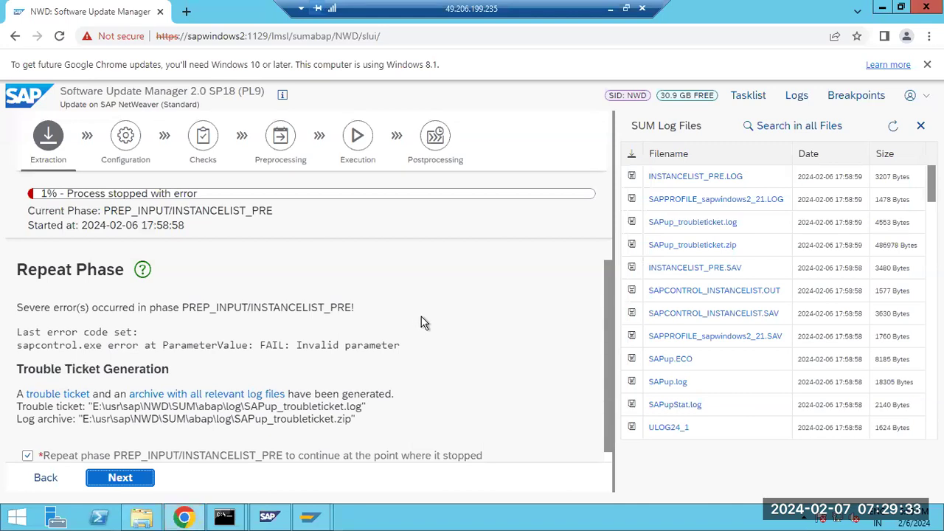
click(752, 338)
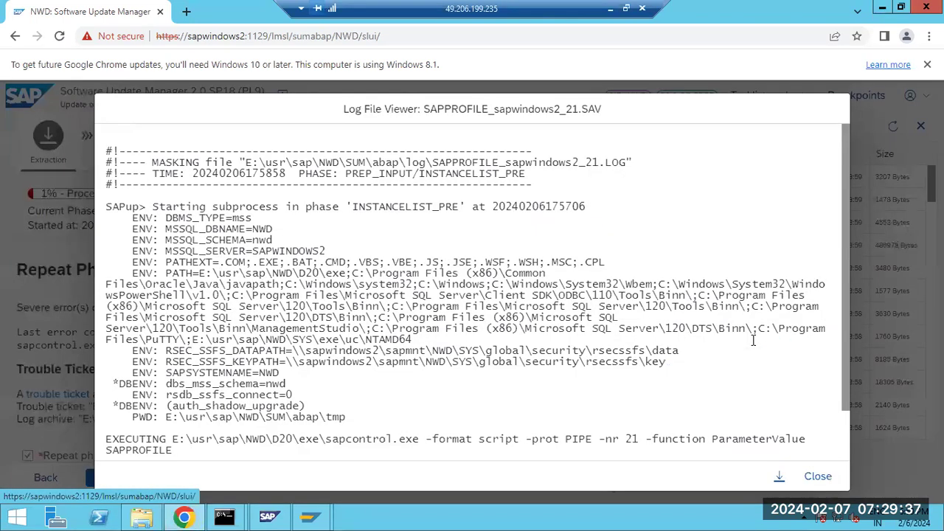
scroll(714, 342, down, 2)
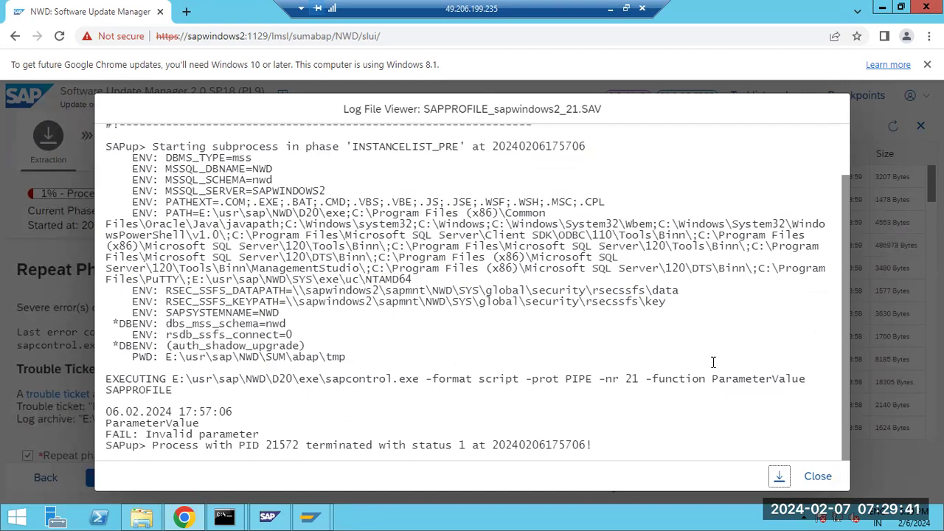
- Close the log file viewer and open the profile folder E:\usr\sap\NWD\SYS\profile in File Explorer
click(818, 475)
click(142, 516)
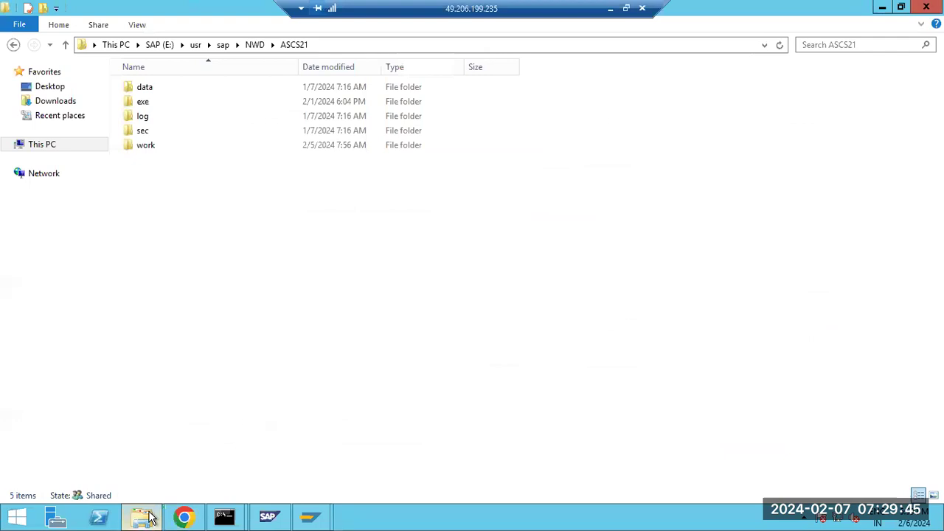
click(255, 45)
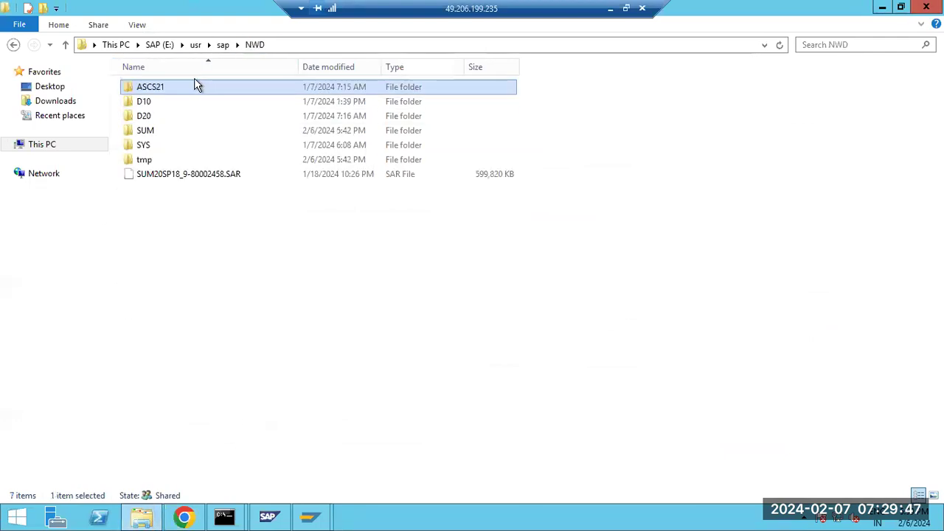
double_click(146, 147)
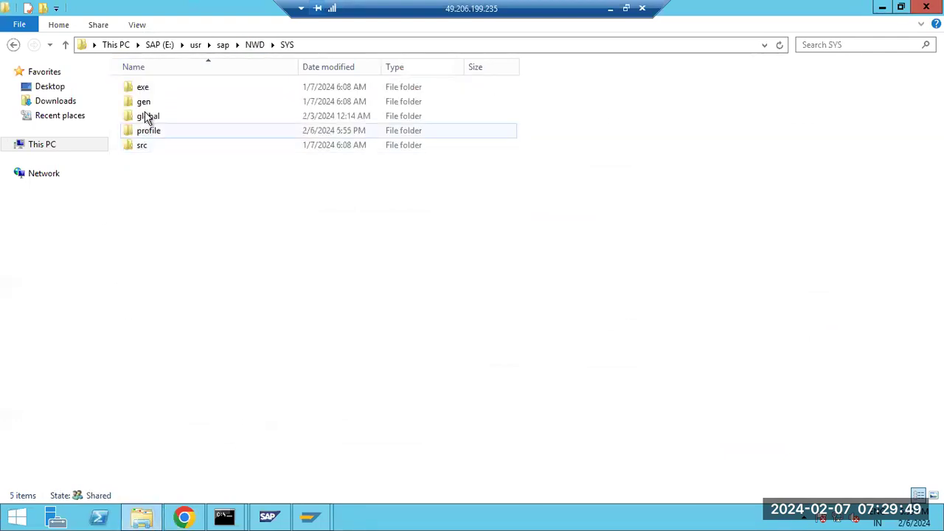
click(154, 135)
double_click(154, 135)
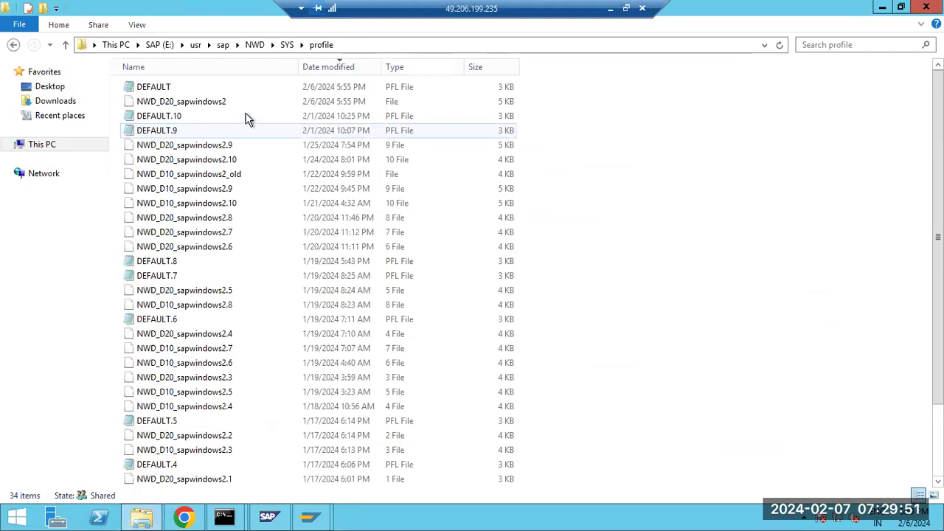
- Sort the profiles by oldest modification date, open NWD_ASCS21_sapwindows2 in Notepad, read it through and minimize it
click(298, 72)
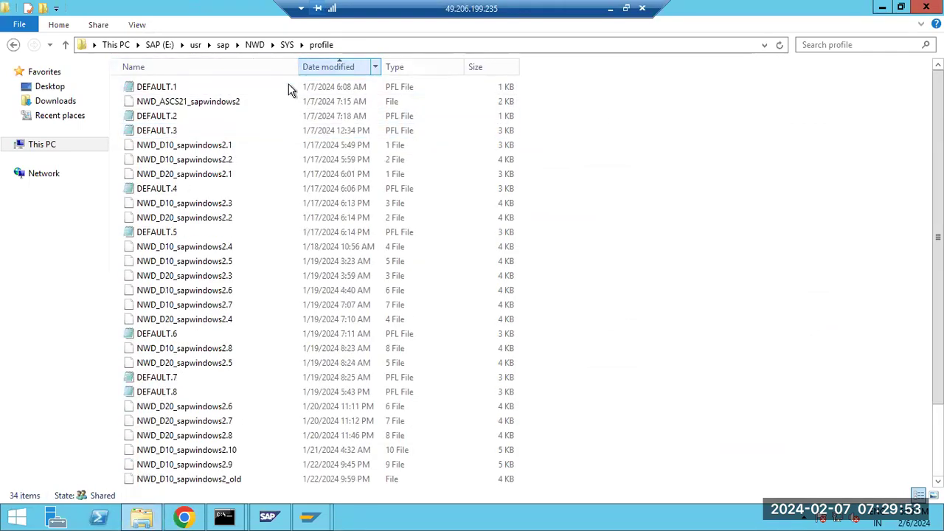
double_click(227, 103)
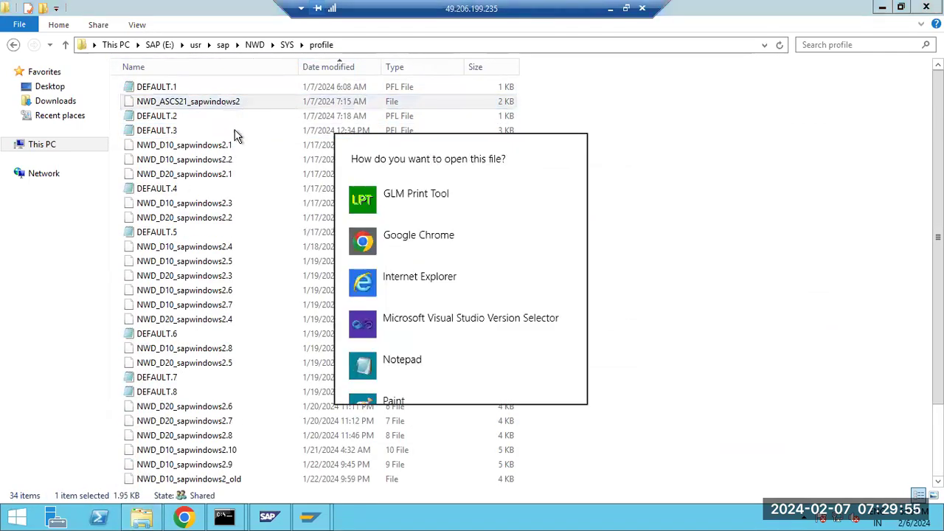
click(373, 363)
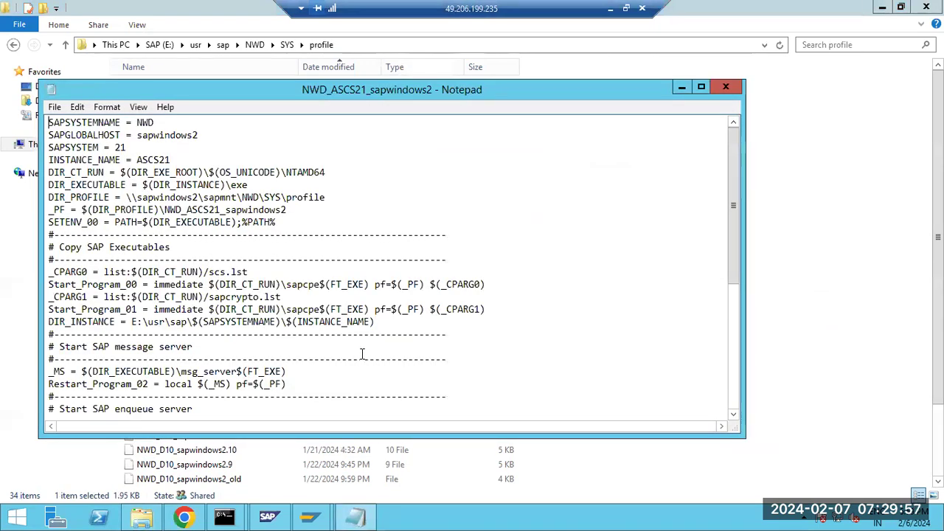
scroll(361, 354, down, 1)
scroll(360, 353, down, 5)
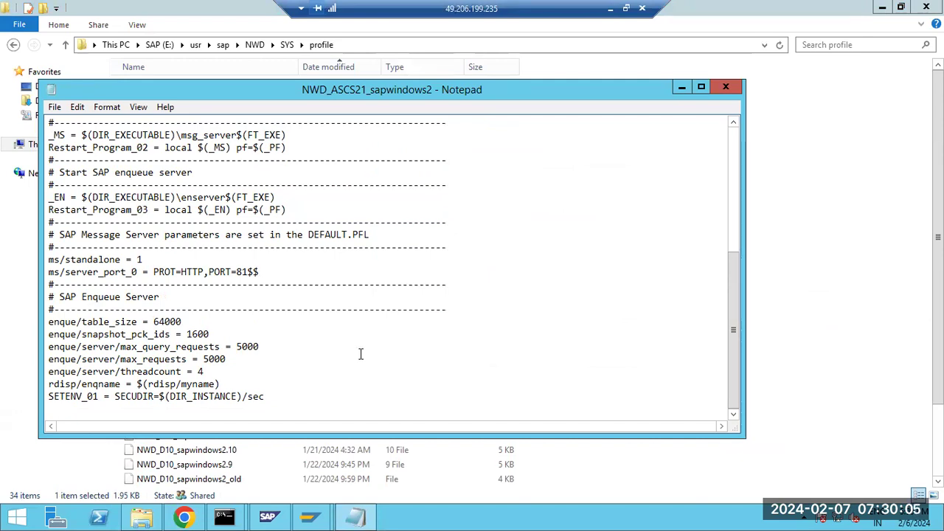
scroll(360, 353, up, 4)
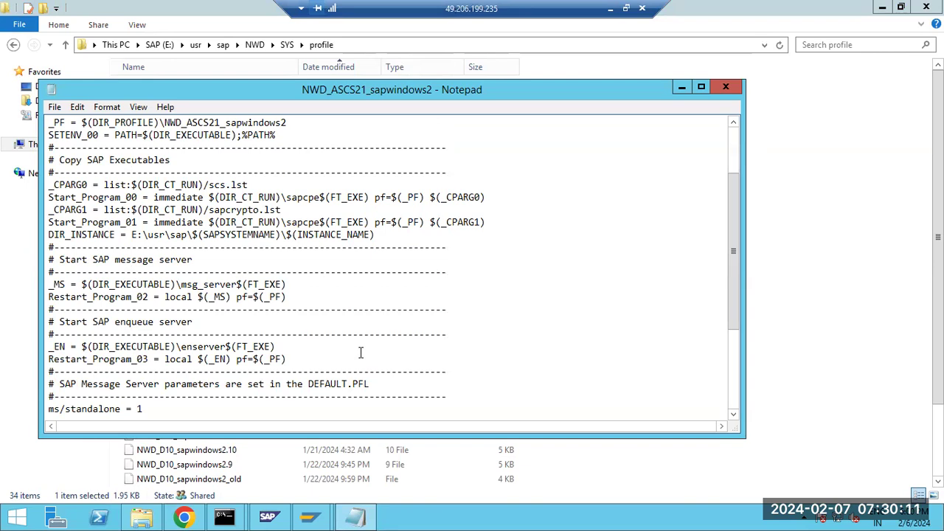
scroll(361, 353, up, 3)
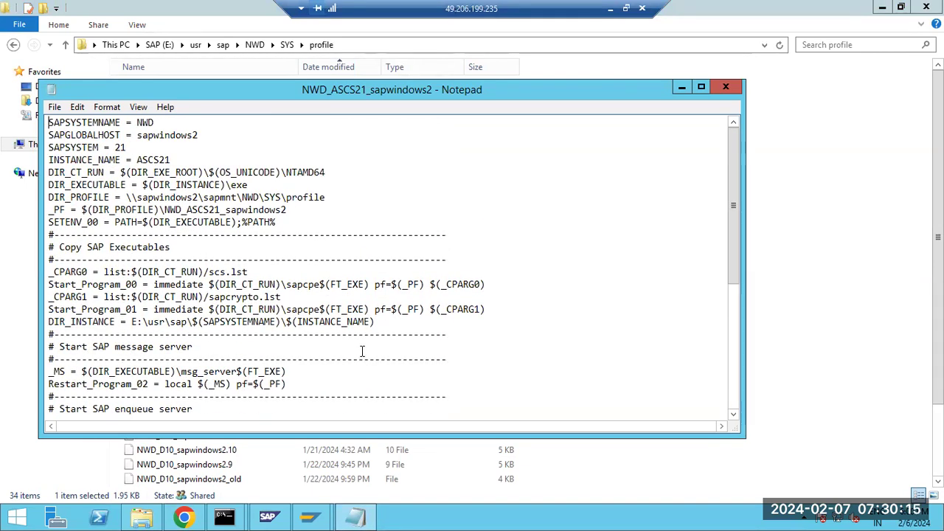
scroll(362, 351, down, 6)
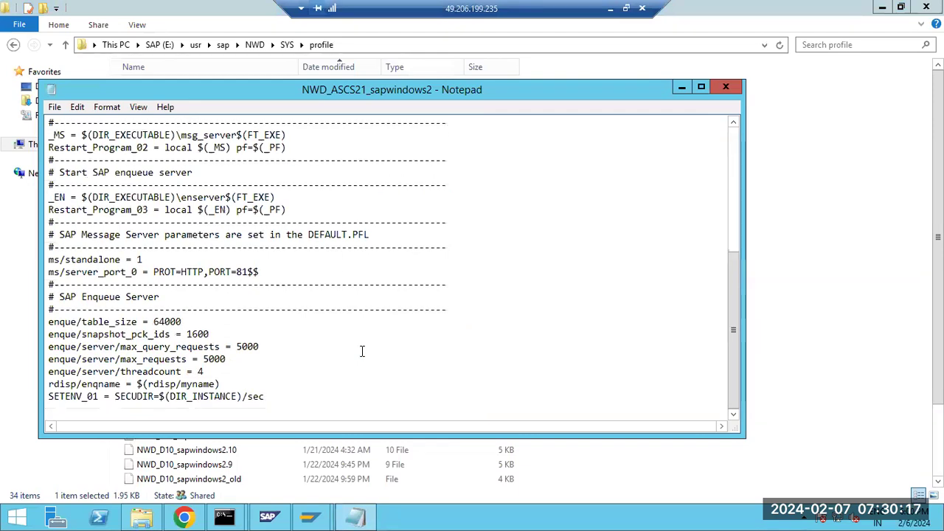
key(alt+F4)
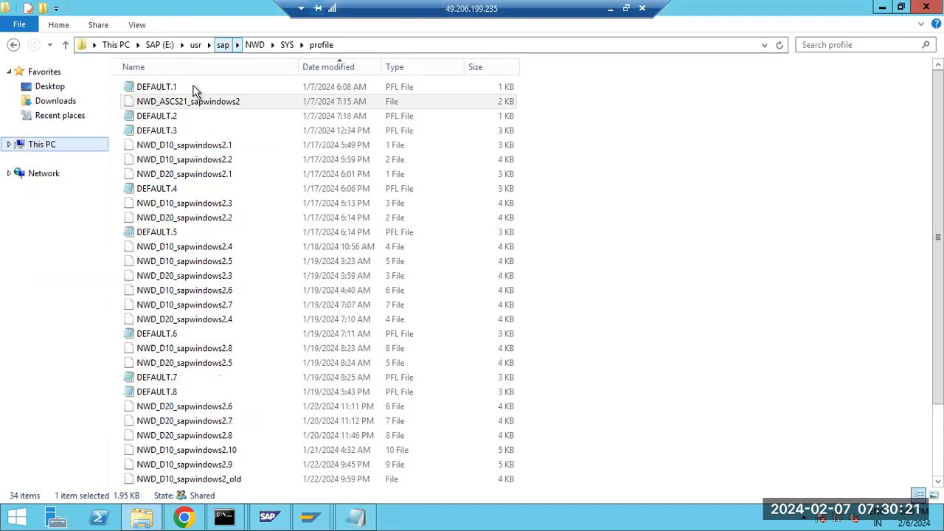
- Go to the NWQ system's profile folder, E:\usr\sap\NWQ\SYS\profile
click(222, 44)
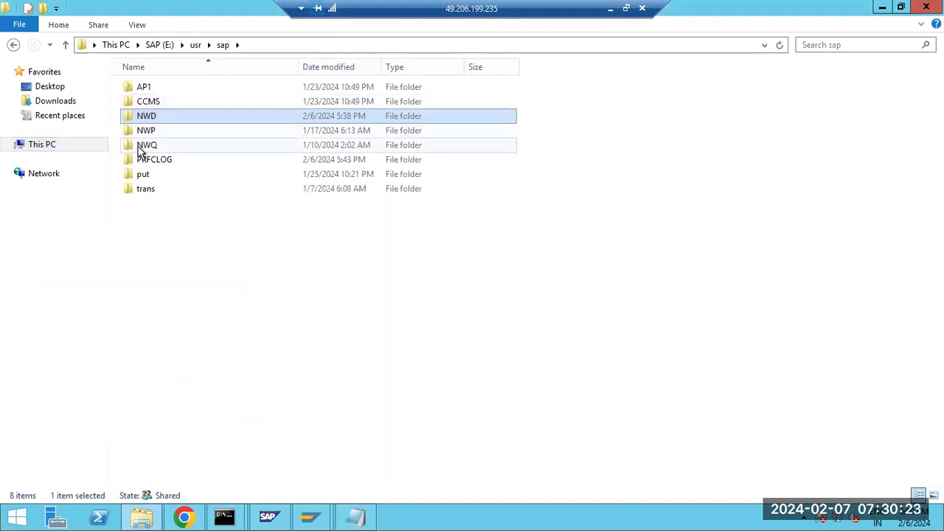
double_click(144, 146)
double_click(145, 120)
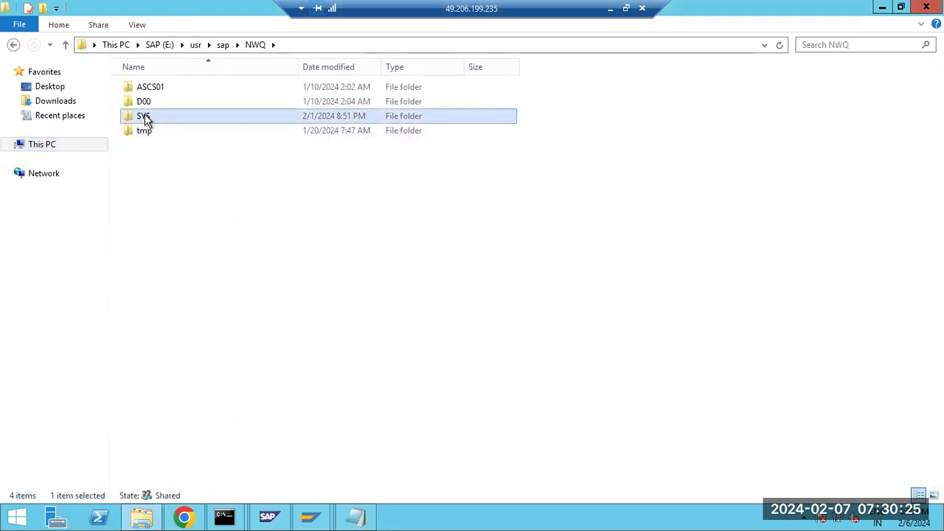
double_click(153, 148)
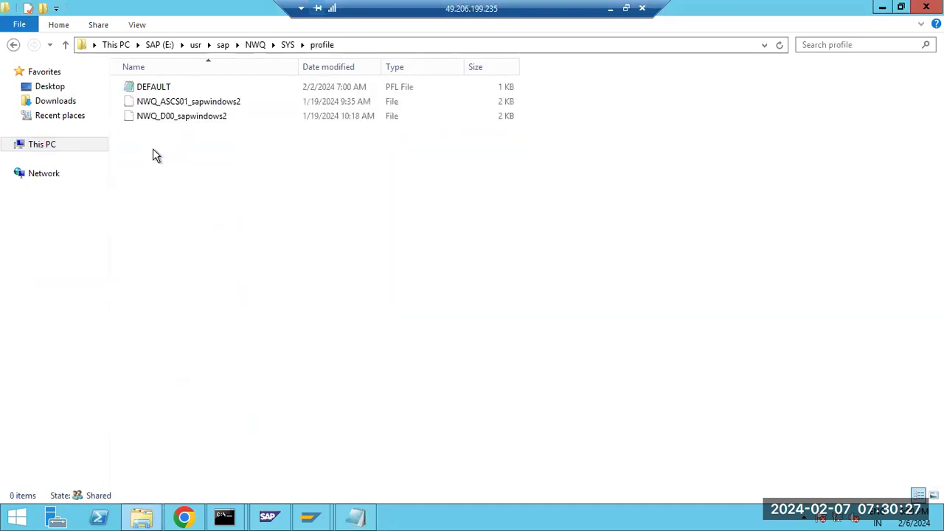
- Open the profile NWQ_ASCS01_sapwindows2 in Notepad and read its message server and enqueue server parameters
click(160, 105)
double_click(160, 107)
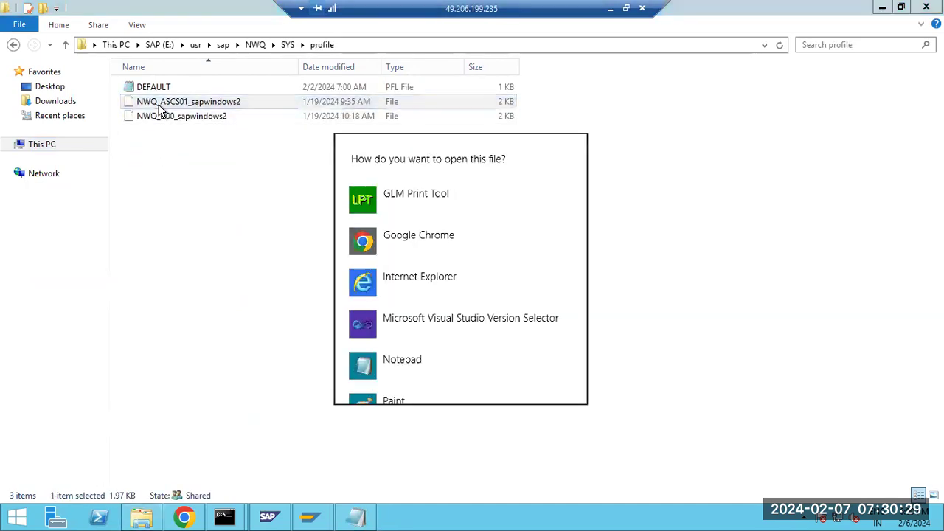
click(401, 361)
scroll(289, 323, down, 7)
scroll(289, 323, down, 1)
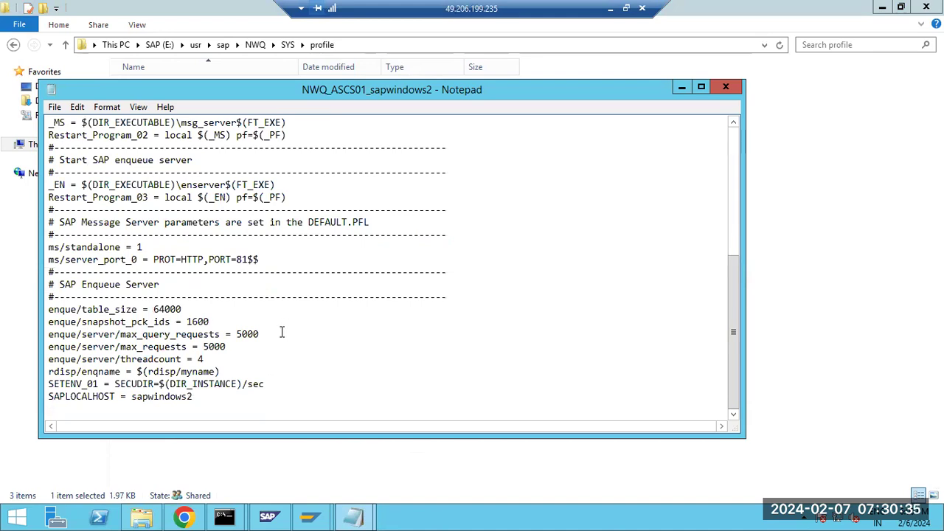
scroll(282, 332, up, 4)
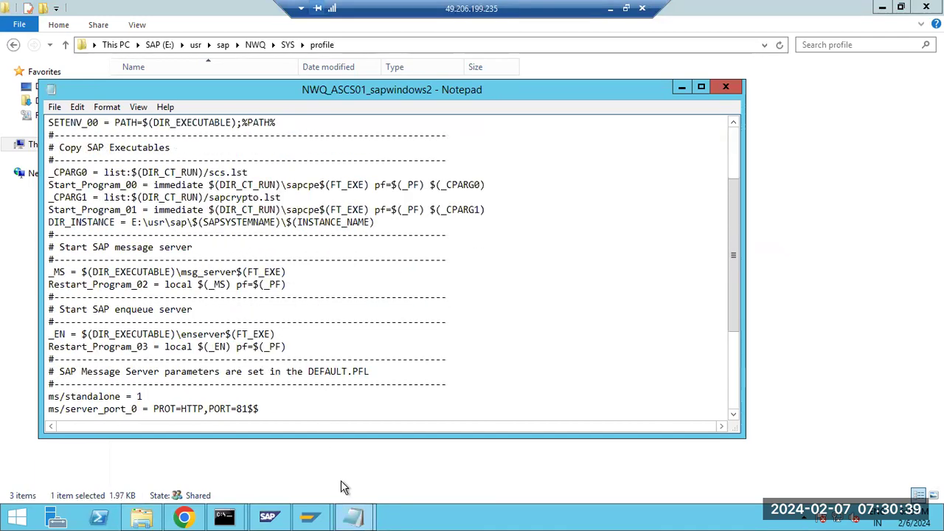
- Place the NWD_ASCS21_sapwindows2 profile beside the NWQ one and compare its message server and enqueue server entries
mouse_move(350, 516)
click(294, 444)
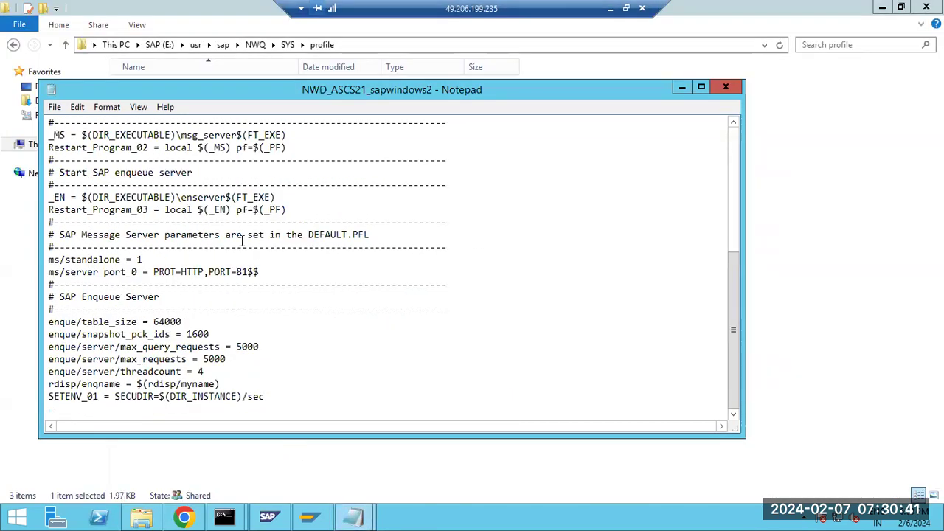
drag(231, 88, 506, 144)
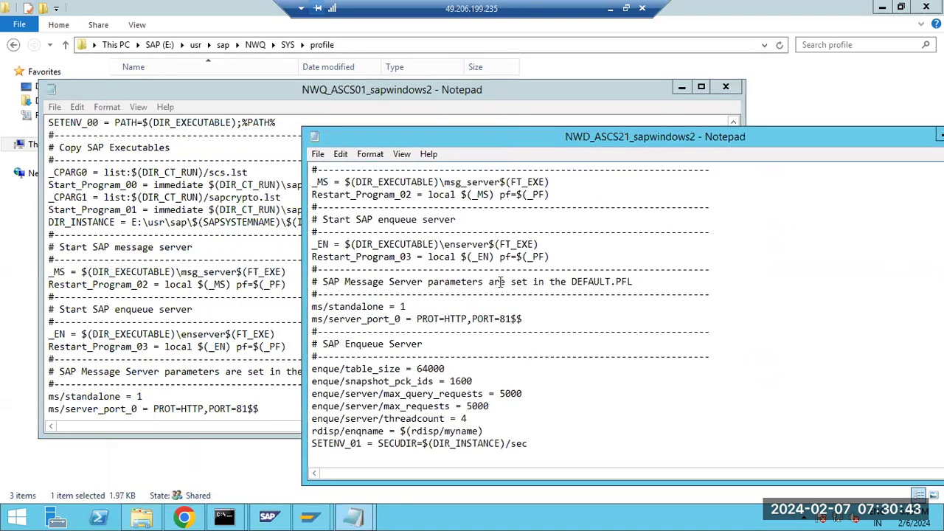
scroll(506, 351, up, 10)
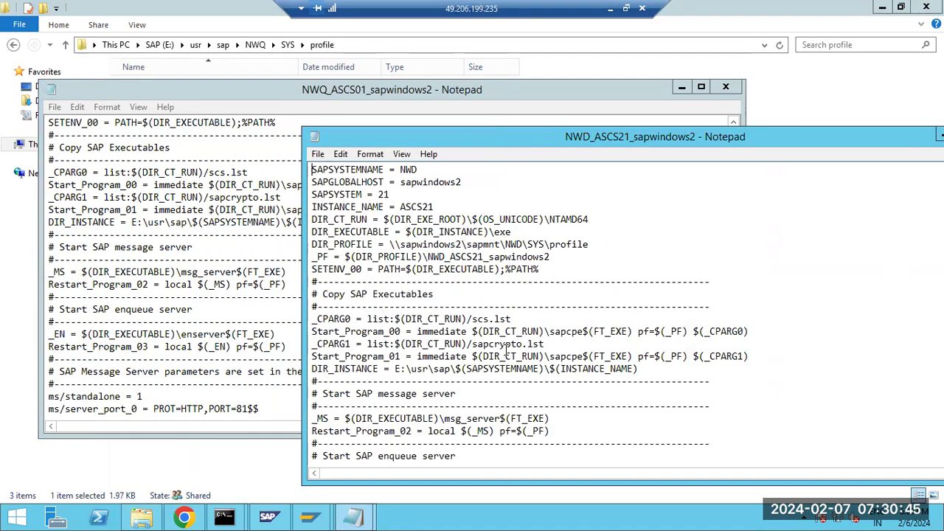
scroll(506, 344, down, 2)
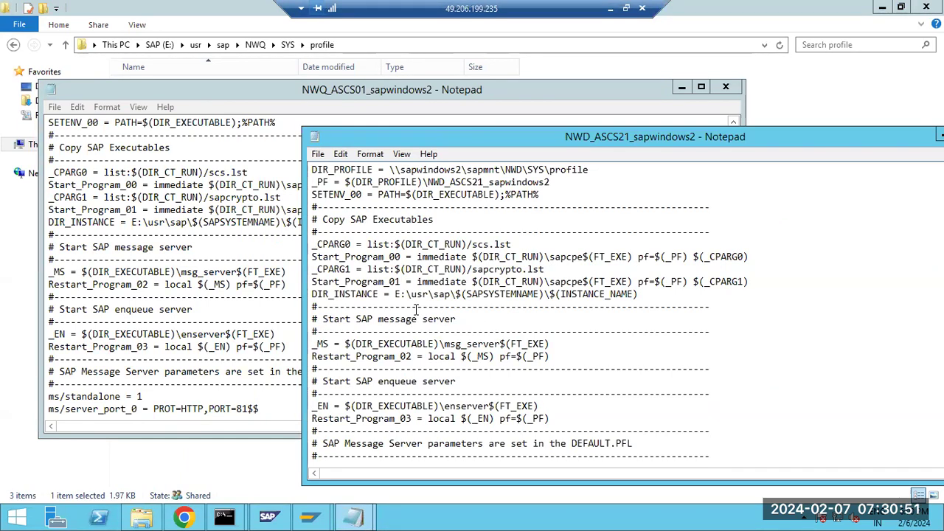
drag(317, 343, 557, 360)
scroll(532, 373, down, 2)
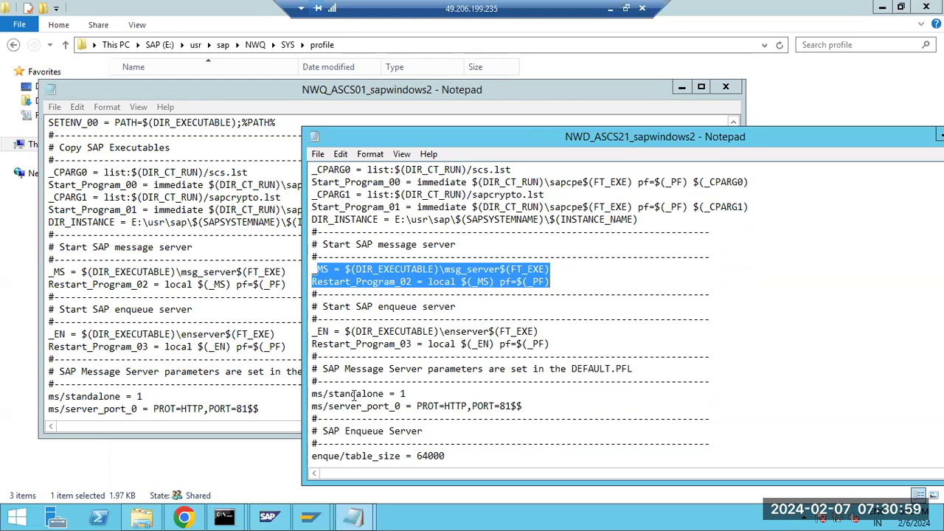
scroll(357, 405, down, 3)
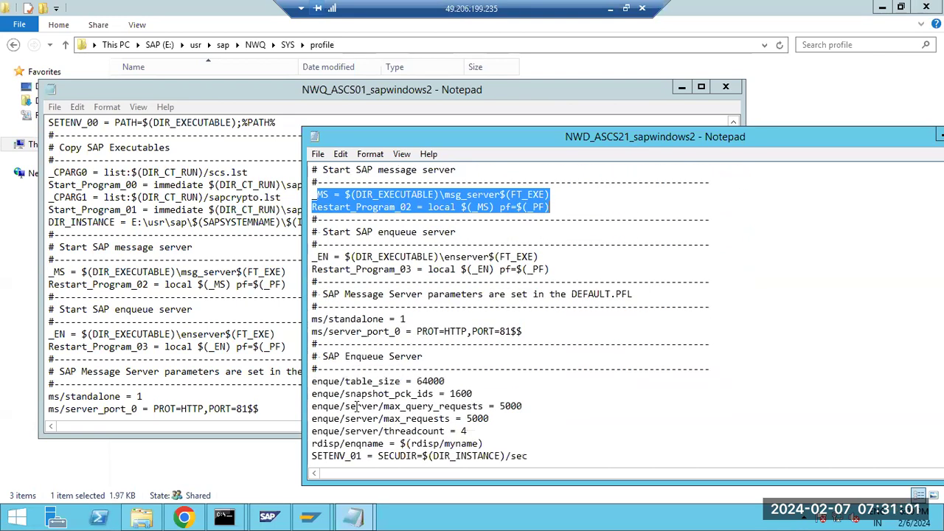
- Check the closing parameters of the NWQ_ASCS01_sapwindows2 profile and close that file
click(191, 373)
scroll(192, 372, down, 4)
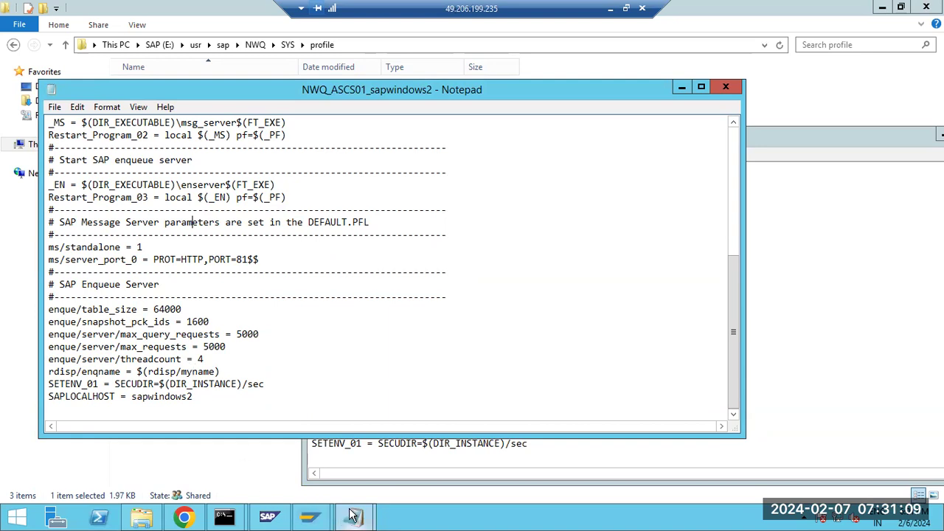
mouse_move(354, 516)
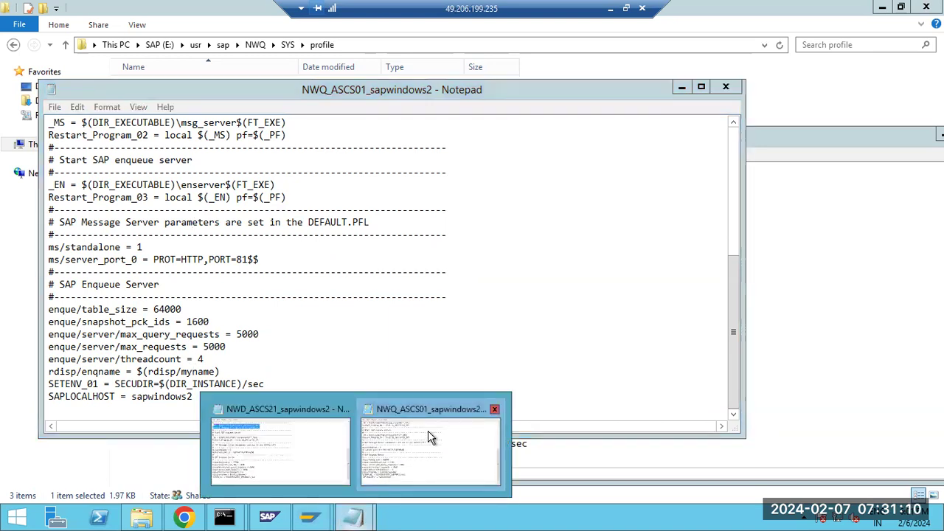
click(494, 409)
click(387, 461)
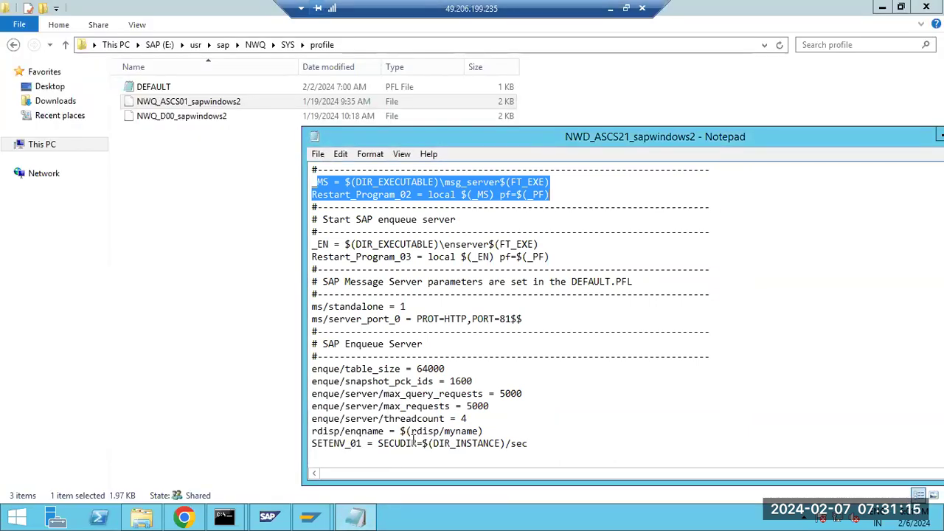
- Reopen NWQ_ASCS01_sapwindows2 in Notepad and copy its last line, SAPLOCALHOST = sapwindows2
double_click(164, 106)
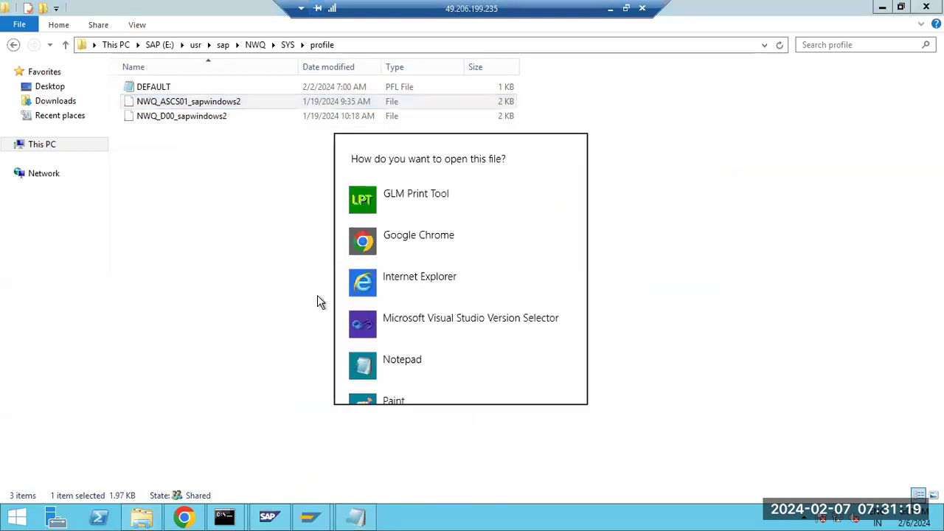
click(365, 369)
scroll(263, 388, down, 7)
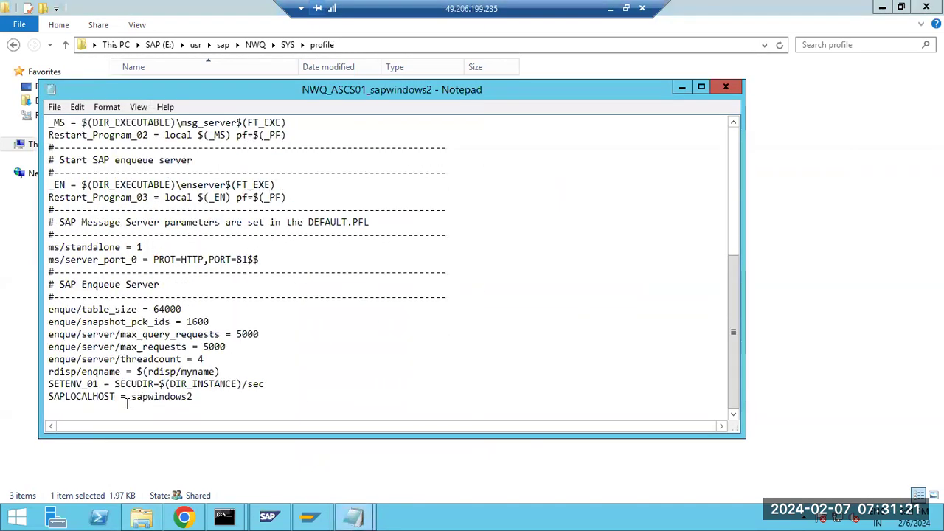
drag(47, 396, 201, 399)
key(ctrl+c)
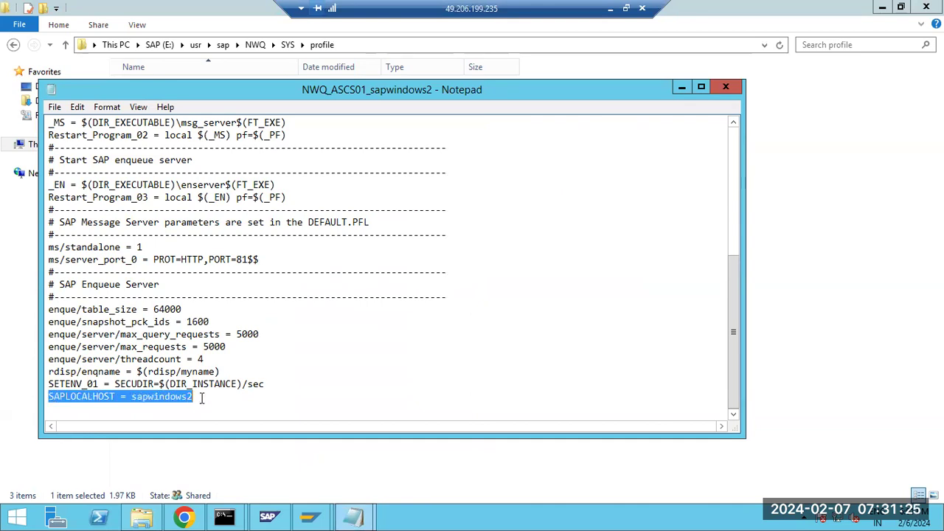
- Add the copied line SAPLOCALHOST = sapwindows2 at the end of NWD_ASCS21_sapwindows2 and review the profile up to its beginning
mouse_move(351, 517)
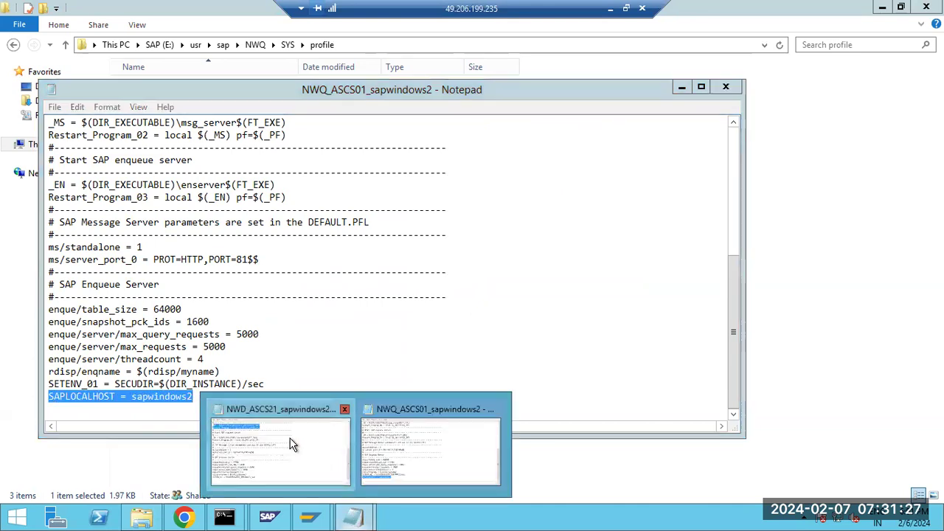
click(291, 445)
click(333, 459)
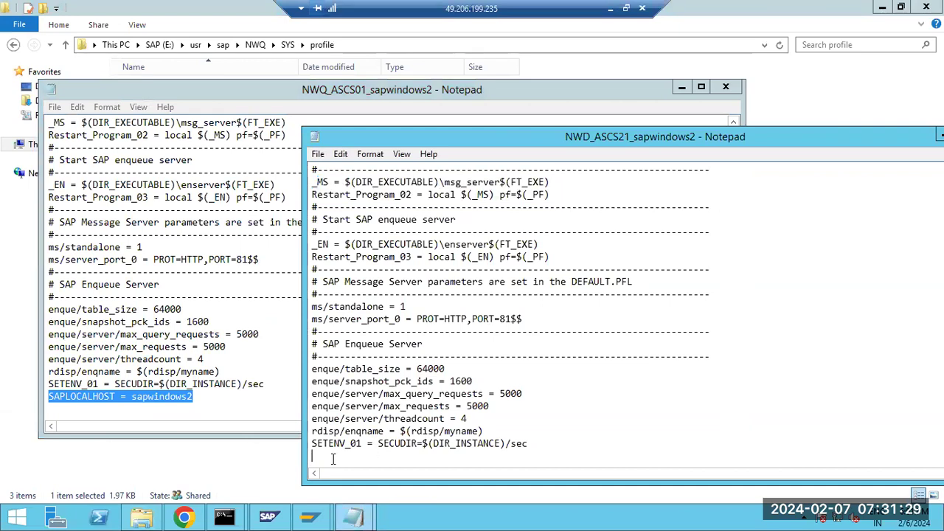
key(ctrl+v)
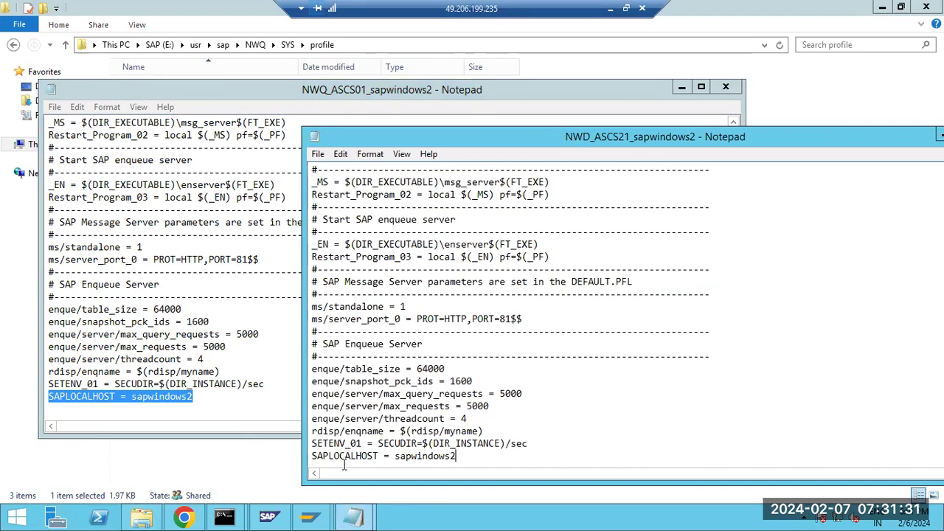
drag(328, 457, 458, 458)
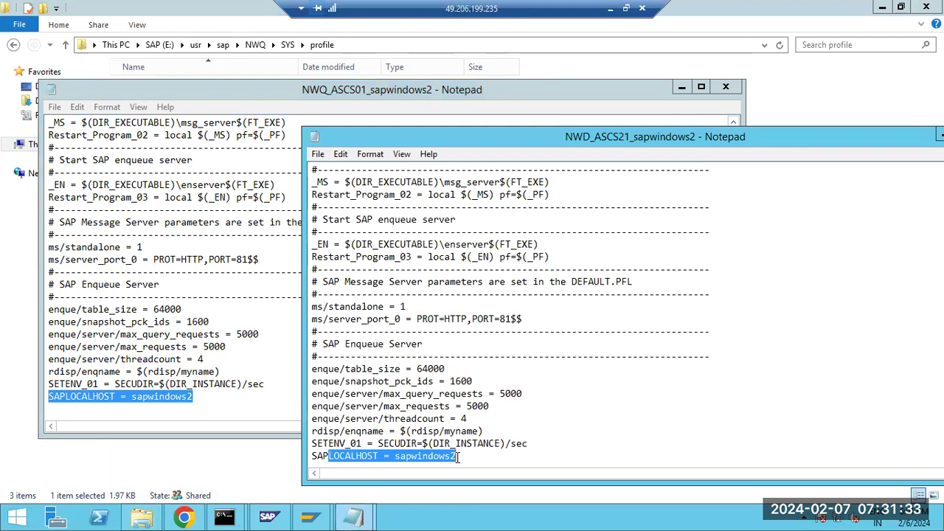
scroll(457, 413, up, 7)
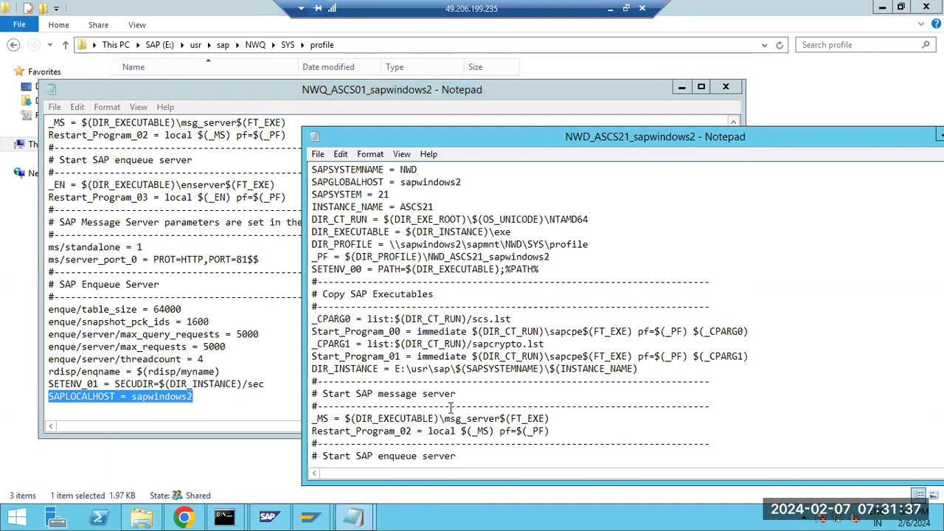
- Check the added SAPLOCALHOST line in NWD_ASCS21_sapwindows2, close both ASCS profiles and return to This PC in File Explorer
scroll(451, 407, down, 8)
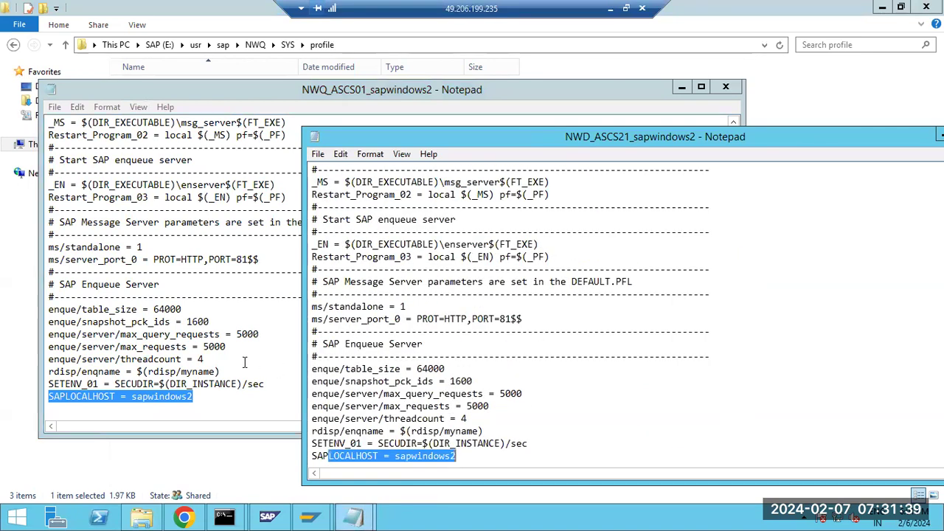
click(646, 89)
click(721, 88)
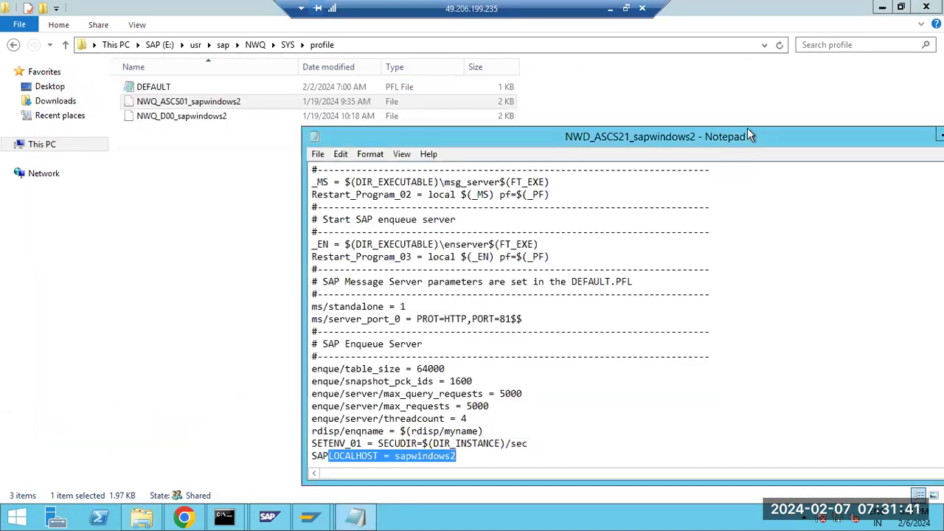
drag(752, 138, 545, 117)
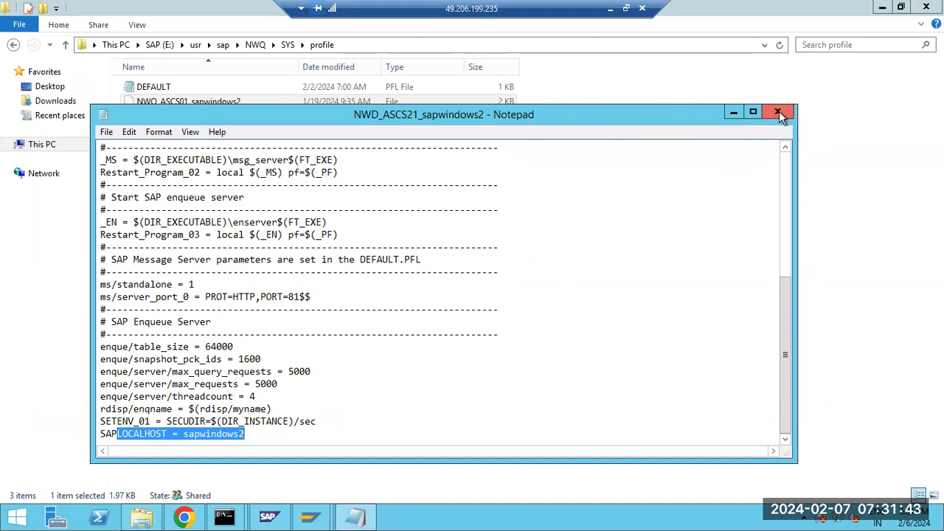
click(780, 112)
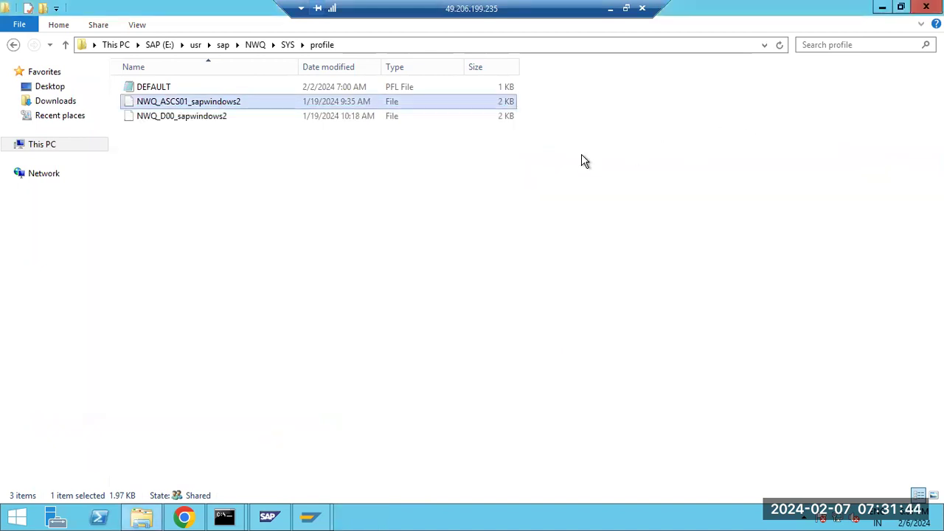
click(39, 145)
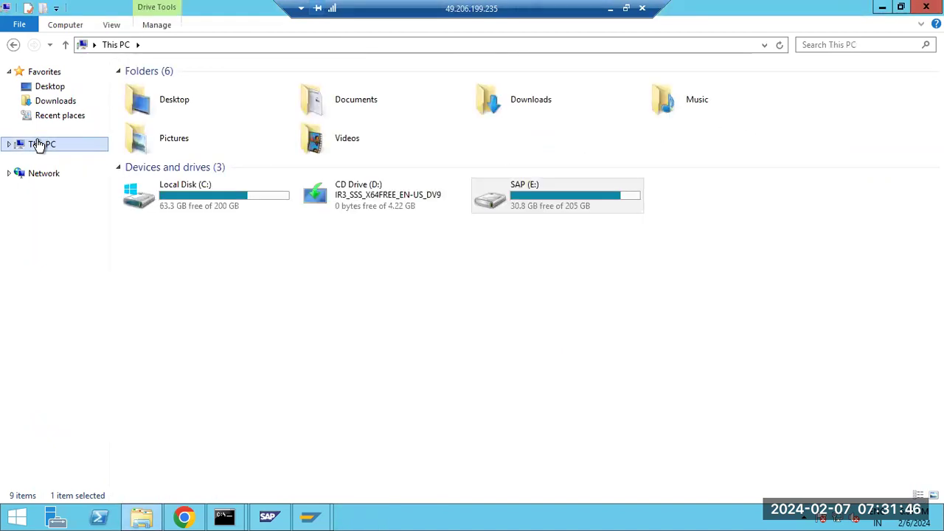
- Switch to the Software Update Manager in Chrome and repeat the PREP_INPUT/INSTANCELIST_PRE phase
click(185, 516)
click(120, 478)
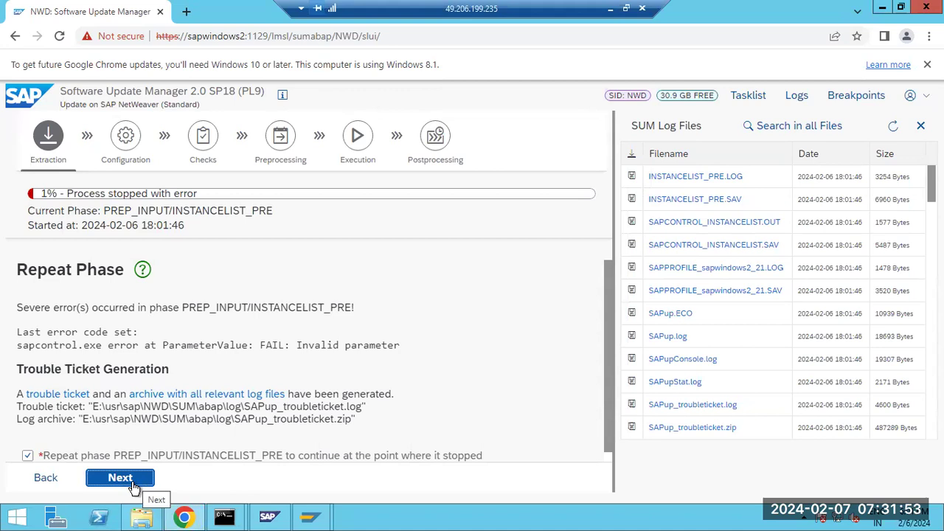
scroll(222, 398, down, 1)
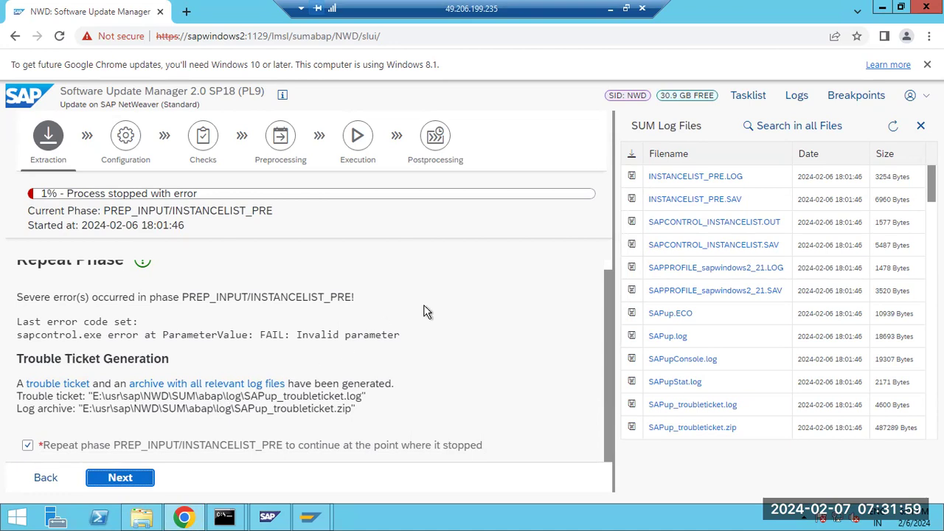
- Open INSTANCELIST_PRE.LOG and examine its closing entries on the SAPPROFILE query, the sapcontrol.exe call and the last error code
click(704, 177)
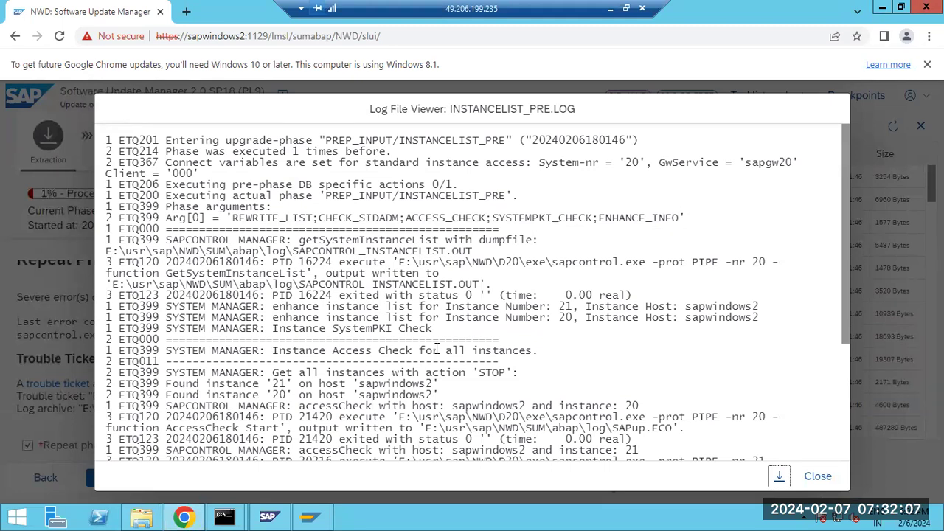
scroll(437, 349, down, 3)
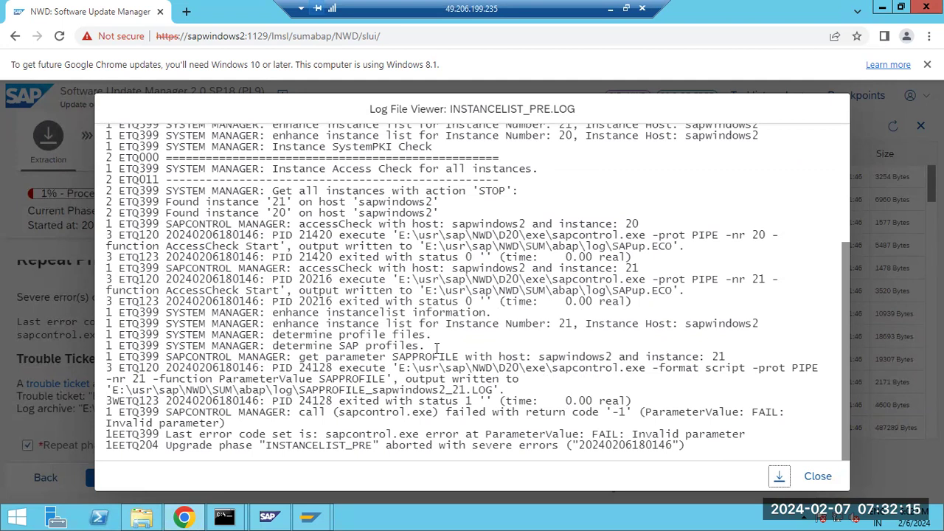
drag(440, 356, 461, 413)
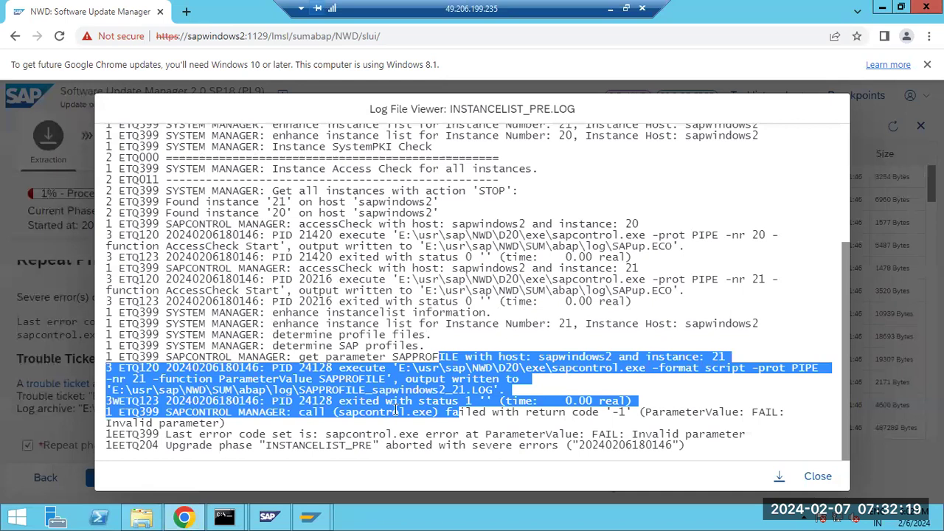
click(225, 414)
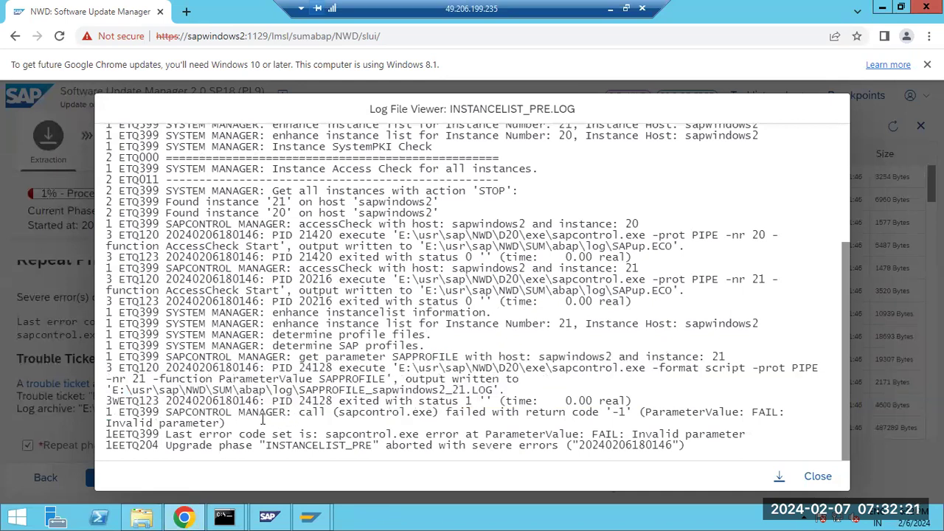
drag(167, 411, 226, 421)
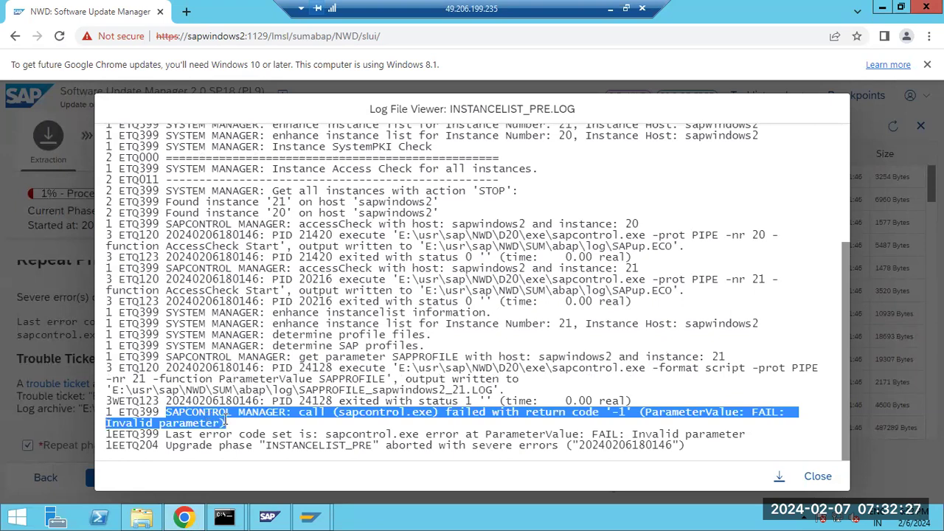
drag(167, 435, 750, 435)
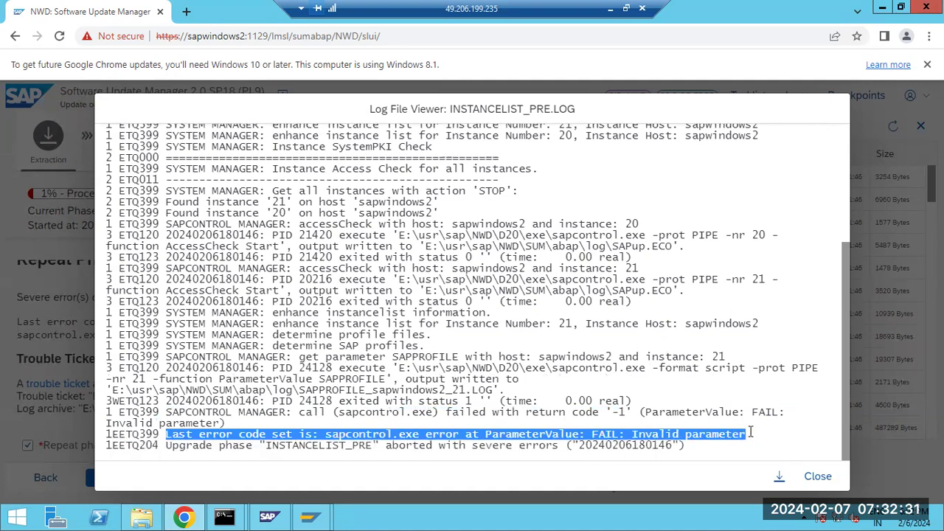